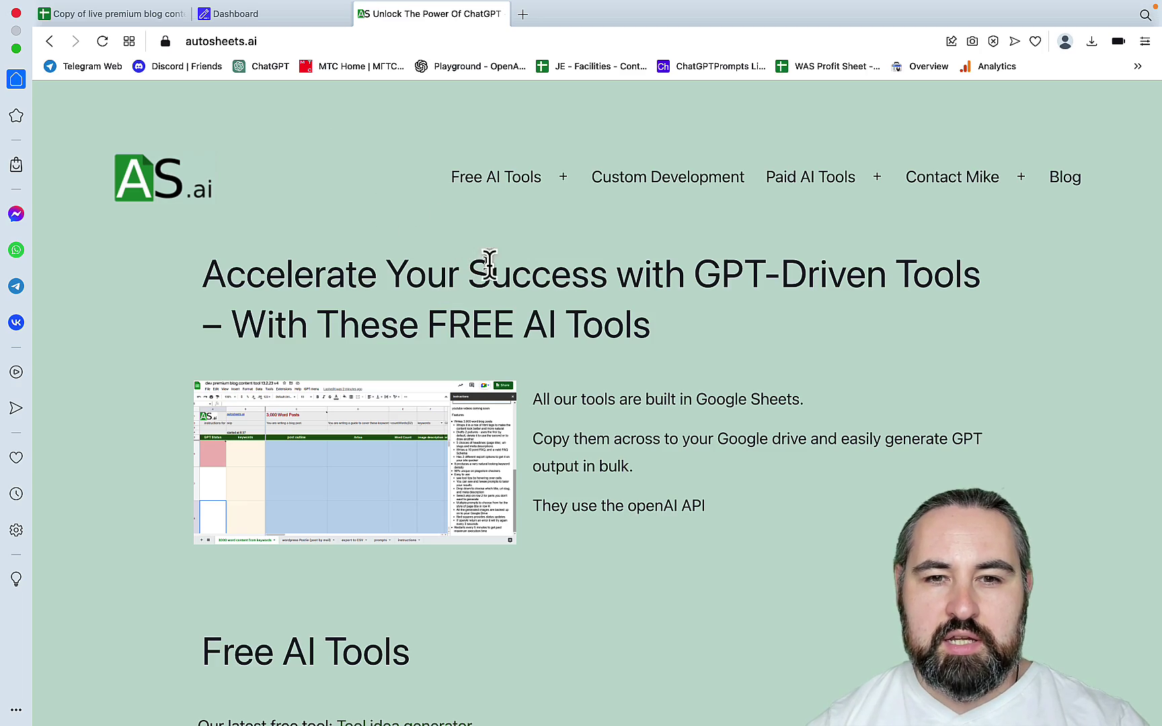
Step: Open the Content generation link (SEO Content Writer) in a new tab and look it over
scroll(498, 267, "down", 10)
scroll(498, 266, "up", 2)
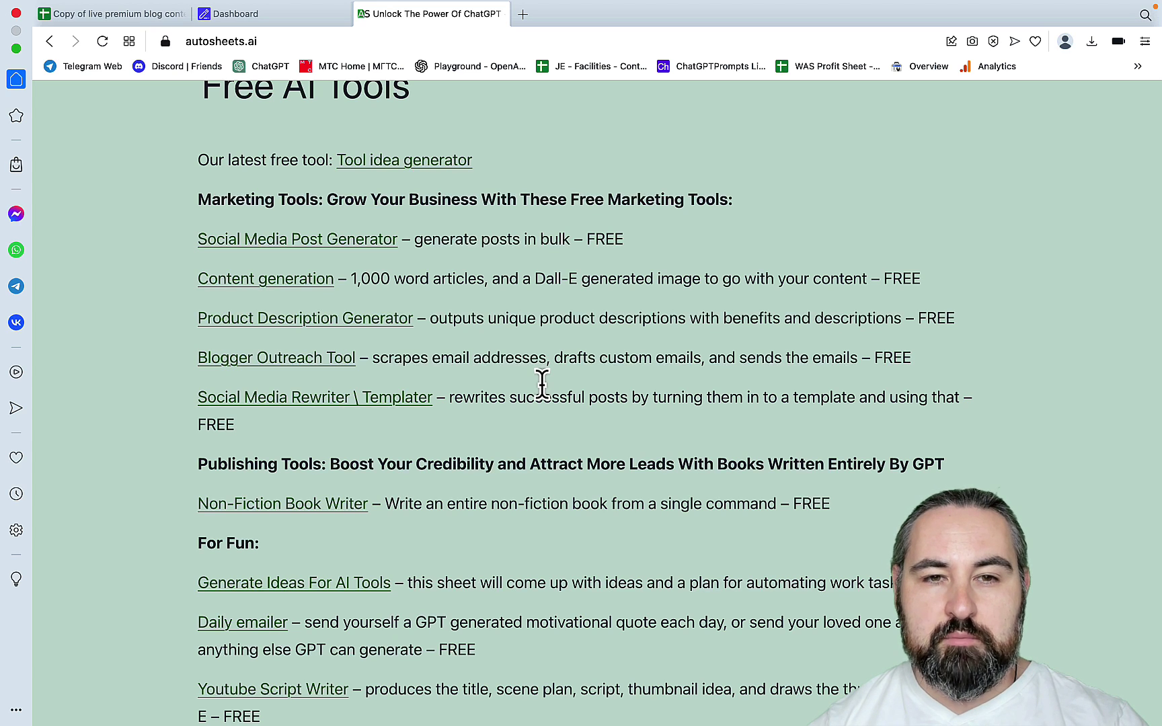
right_click(296, 280)
left_click(393, 288)
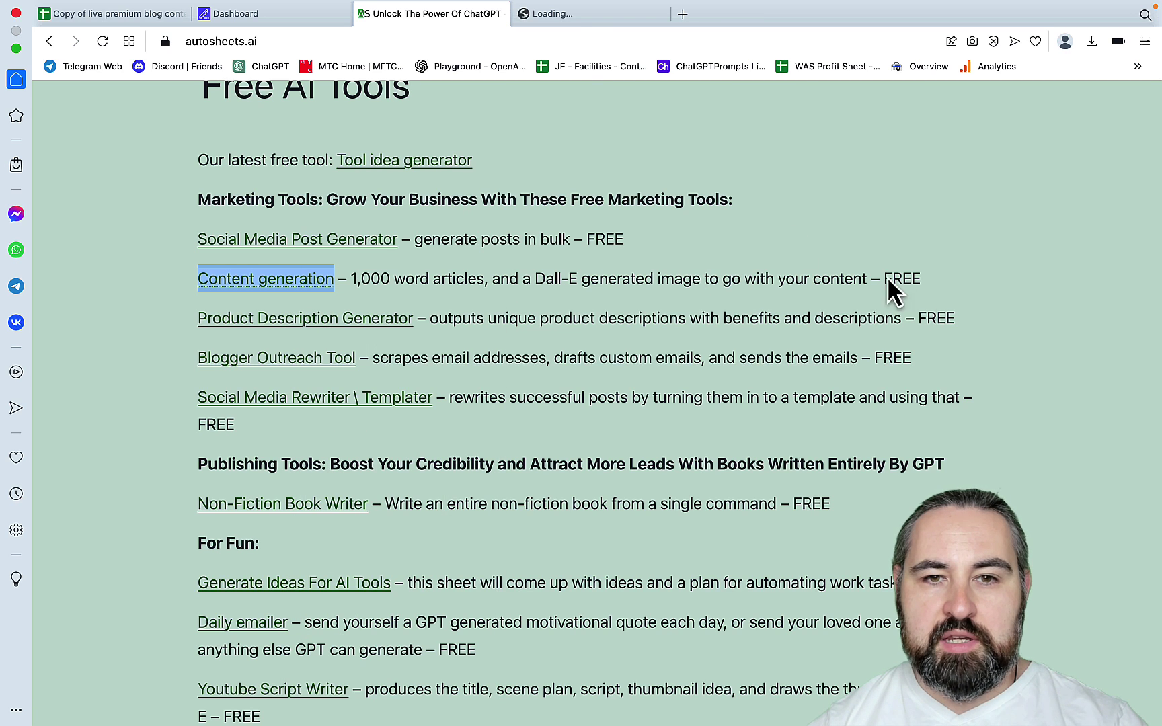
left_click(570, 16)
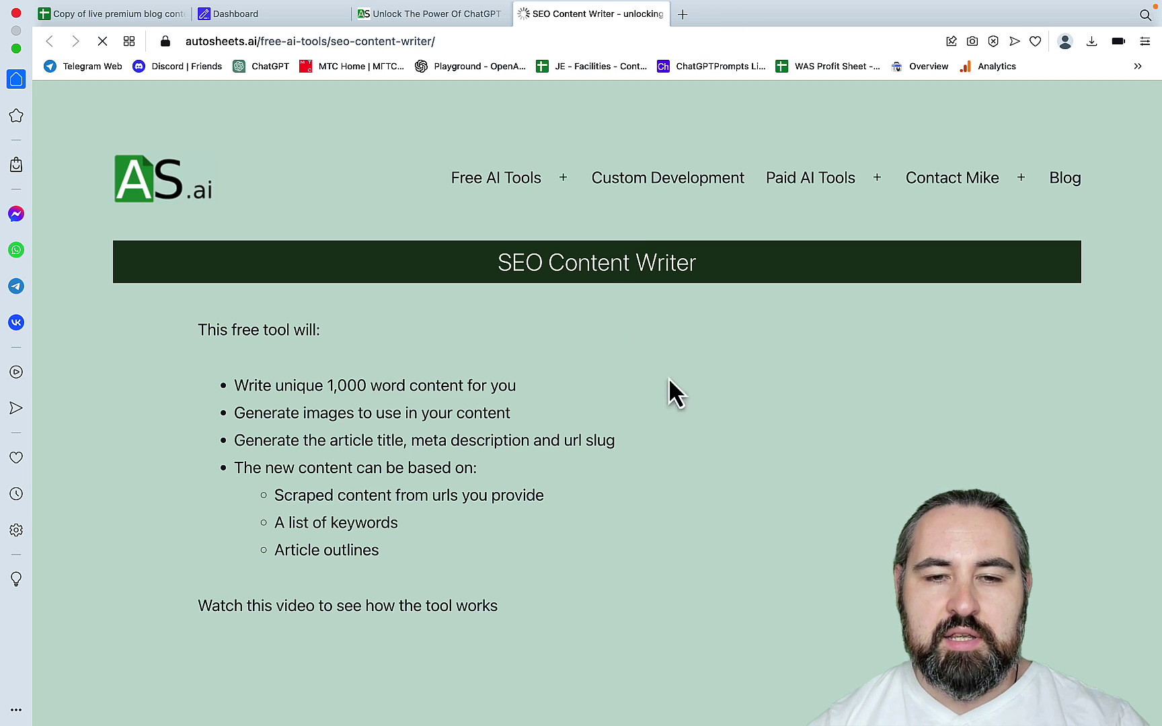
scroll(670, 378, "down", 7)
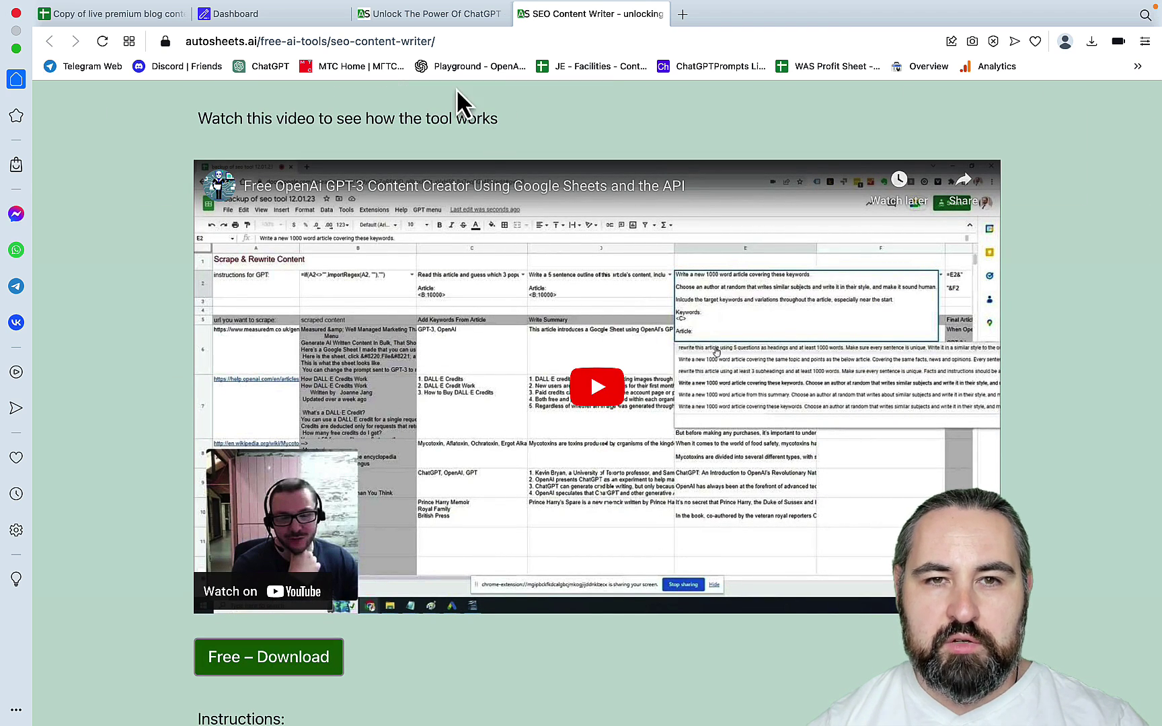
Step: Back on the free AI tools list, open the Premium GPT 3,000 Word Blog Writer page
left_click(472, 13)
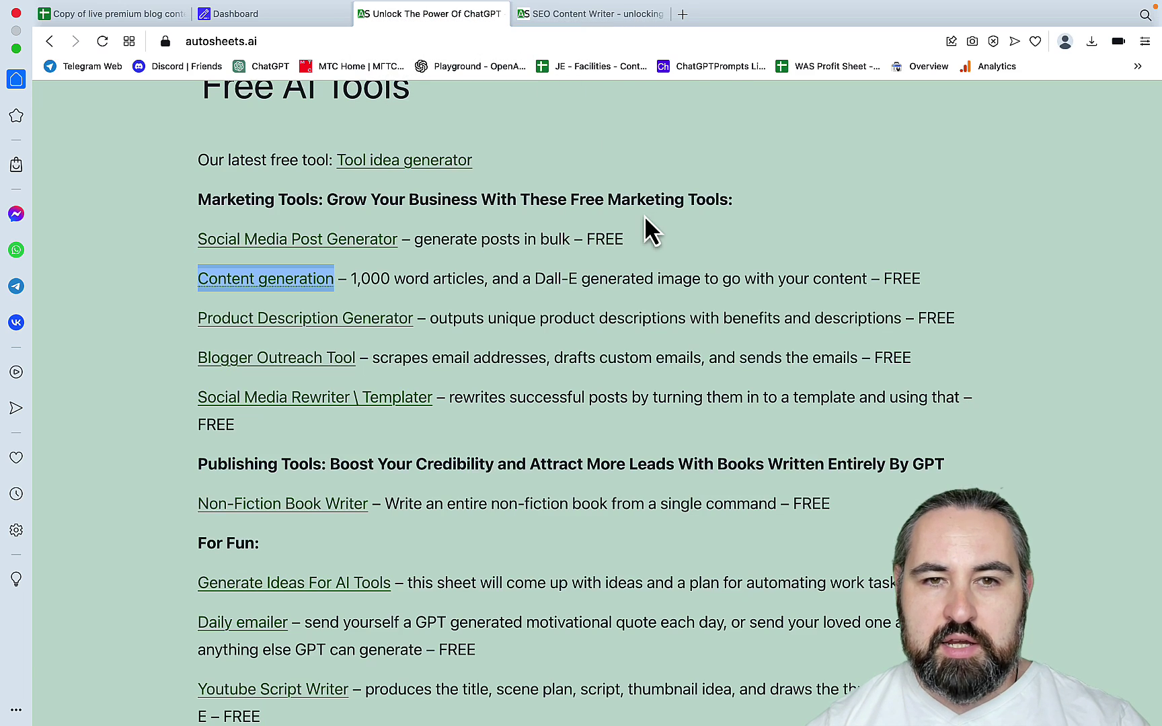
right_click(646, 232)
left_click(615, 16)
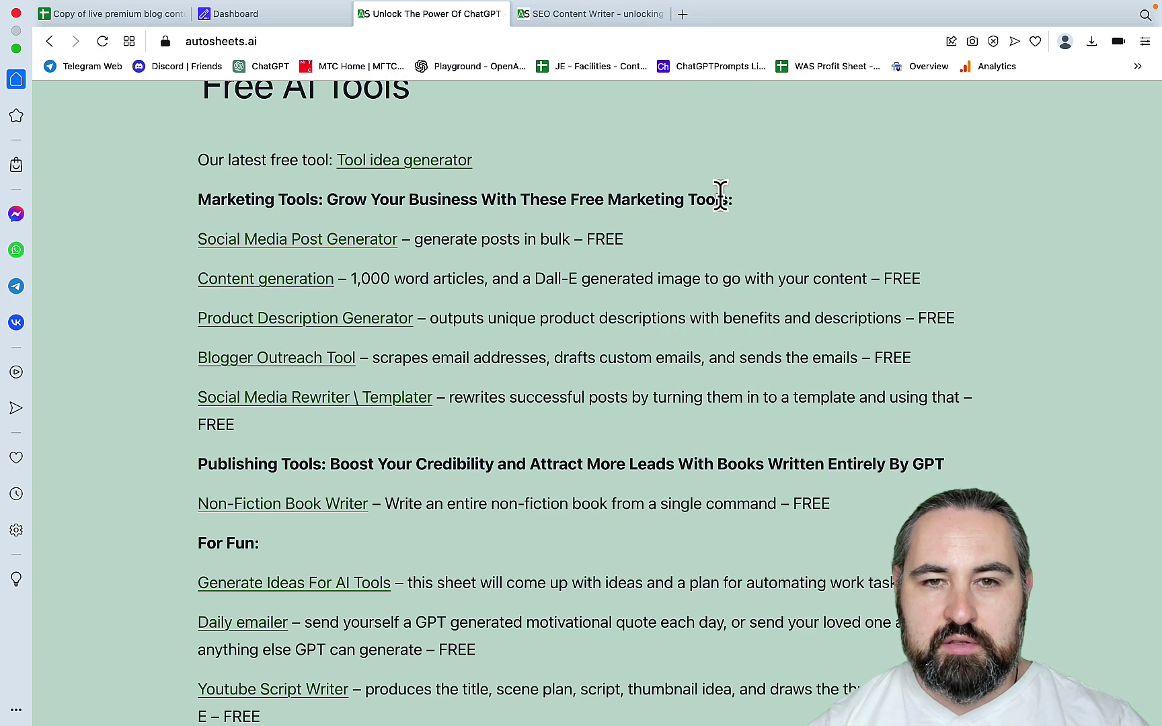
scroll(778, 234, "up", 10)
scroll(778, 234, "down", 1)
mouse_move(793, 227)
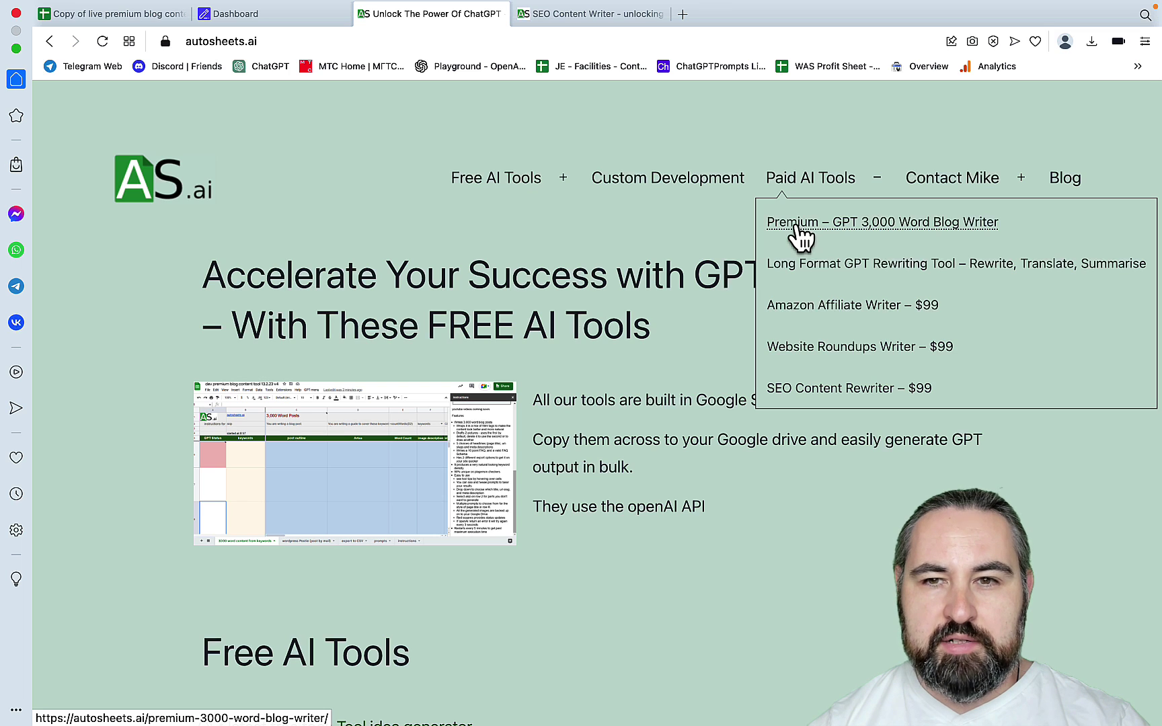
left_click(797, 229)
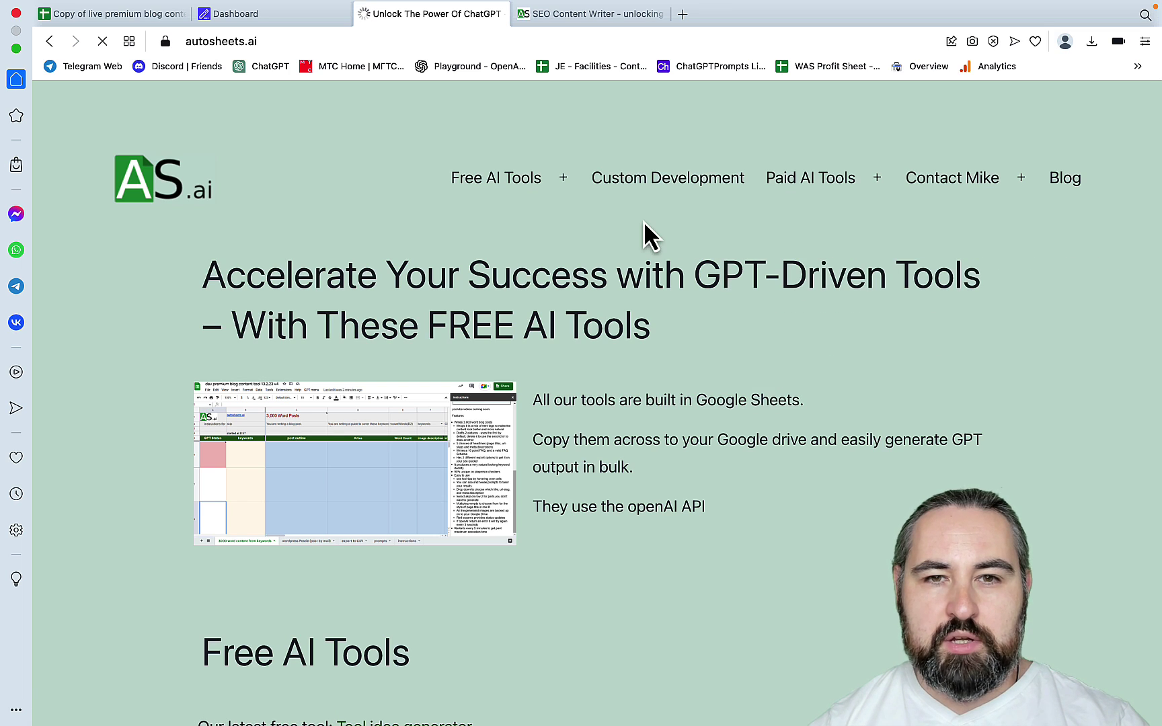
key("super+1")
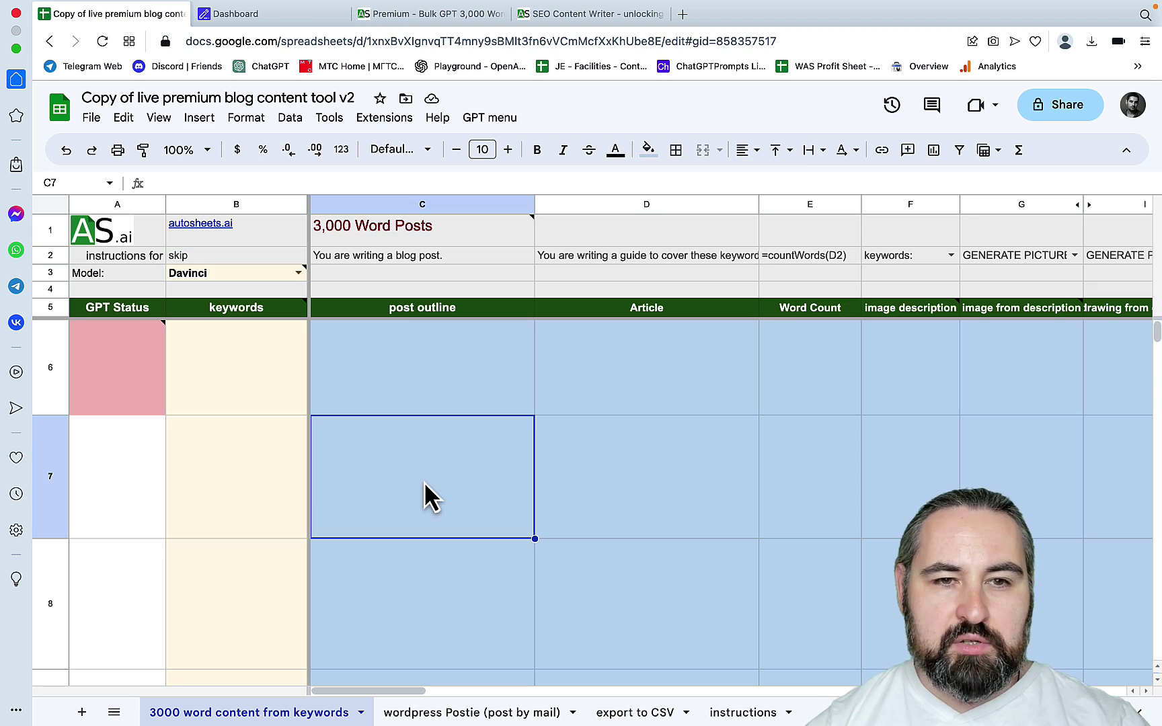
left_click(482, 717)
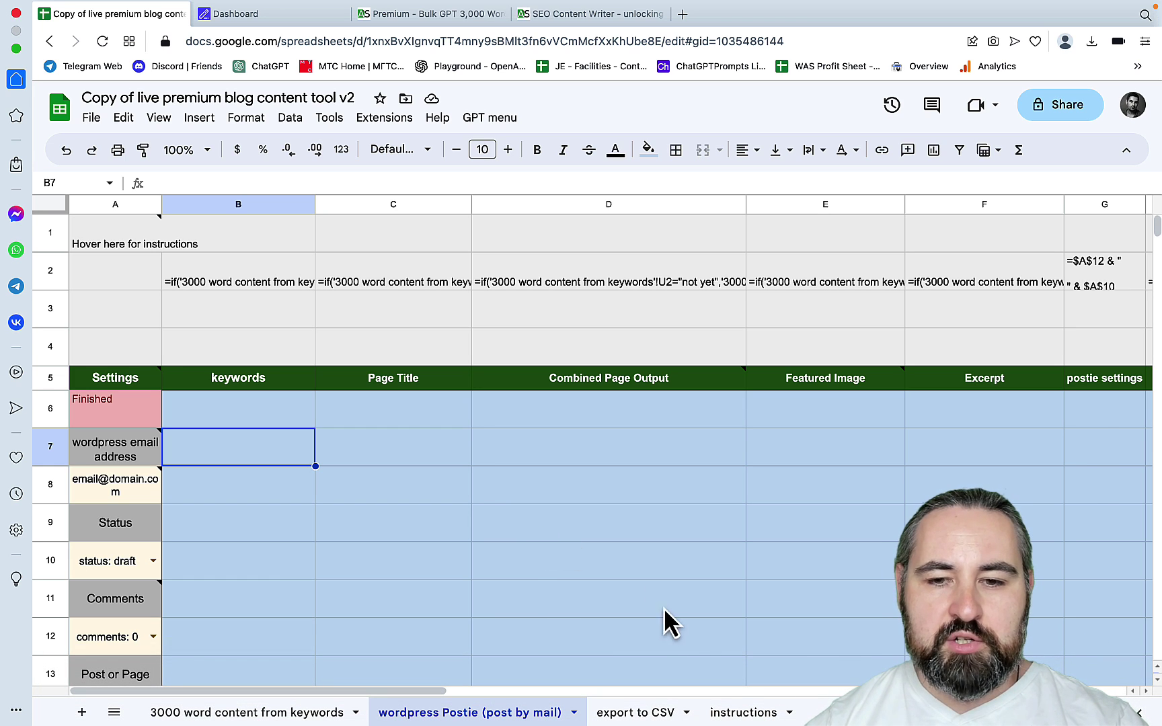
left_click(742, 715)
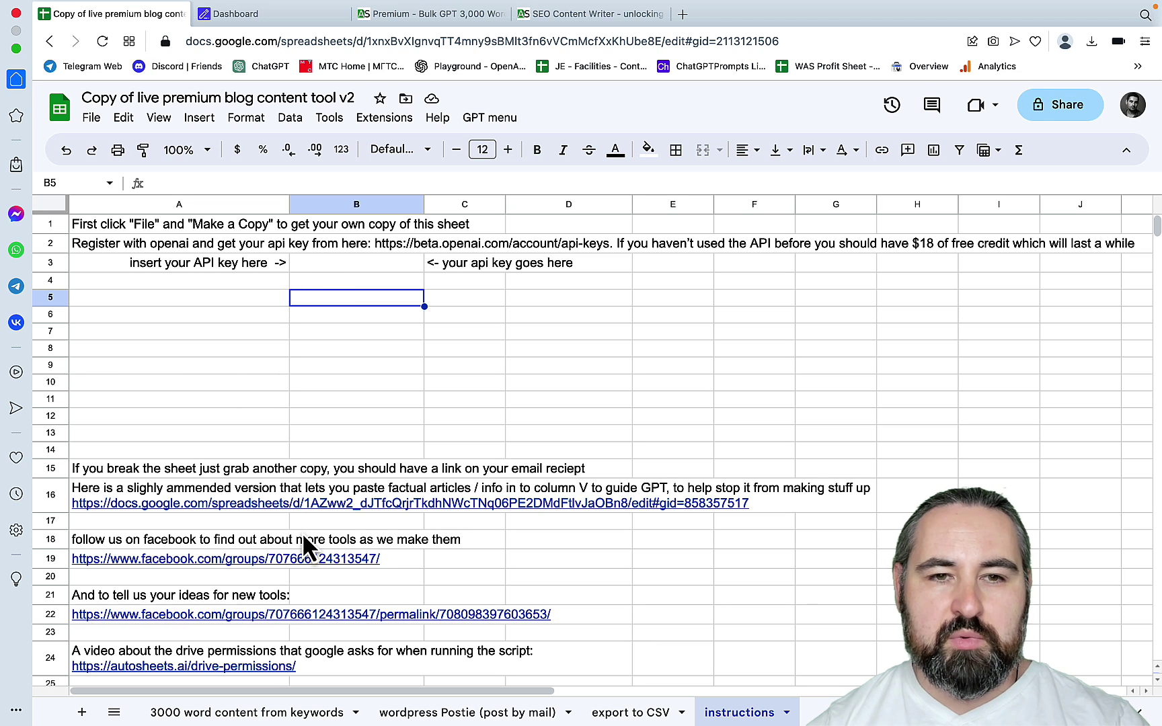
left_click(228, 717)
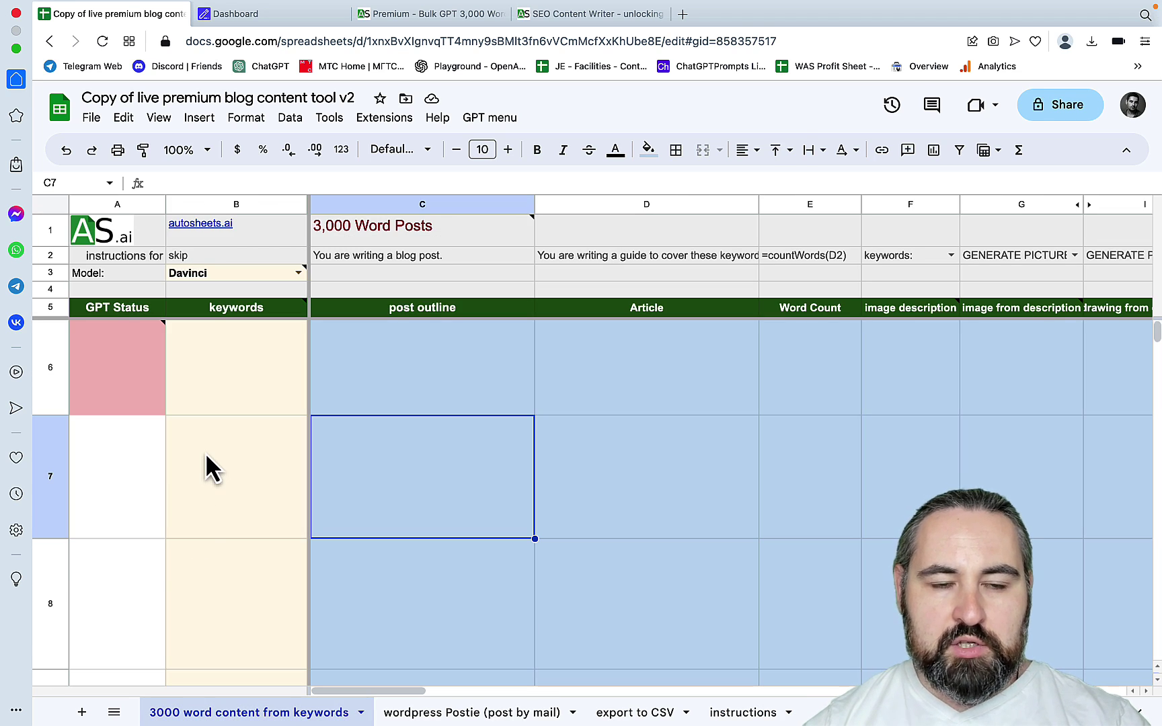
Step: Enter the keyword 'Can dogs eat longan?' in cell B6
left_click(239, 378)
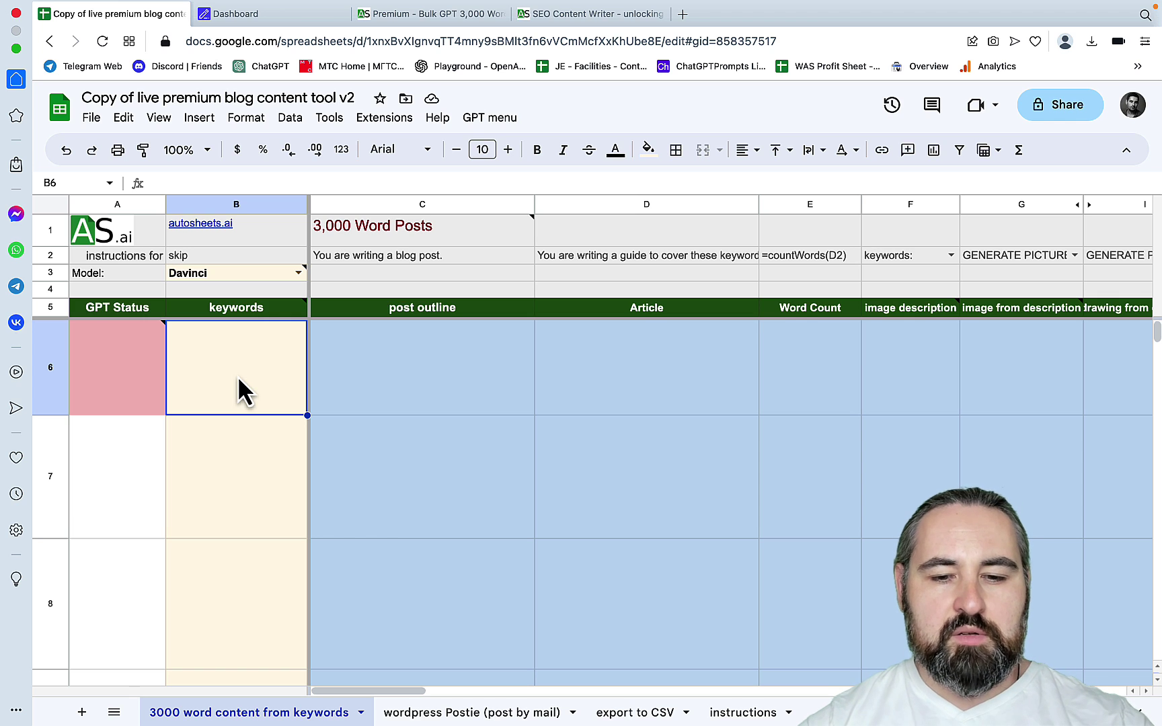
type("CV")
key("BackSpace")
type("an")
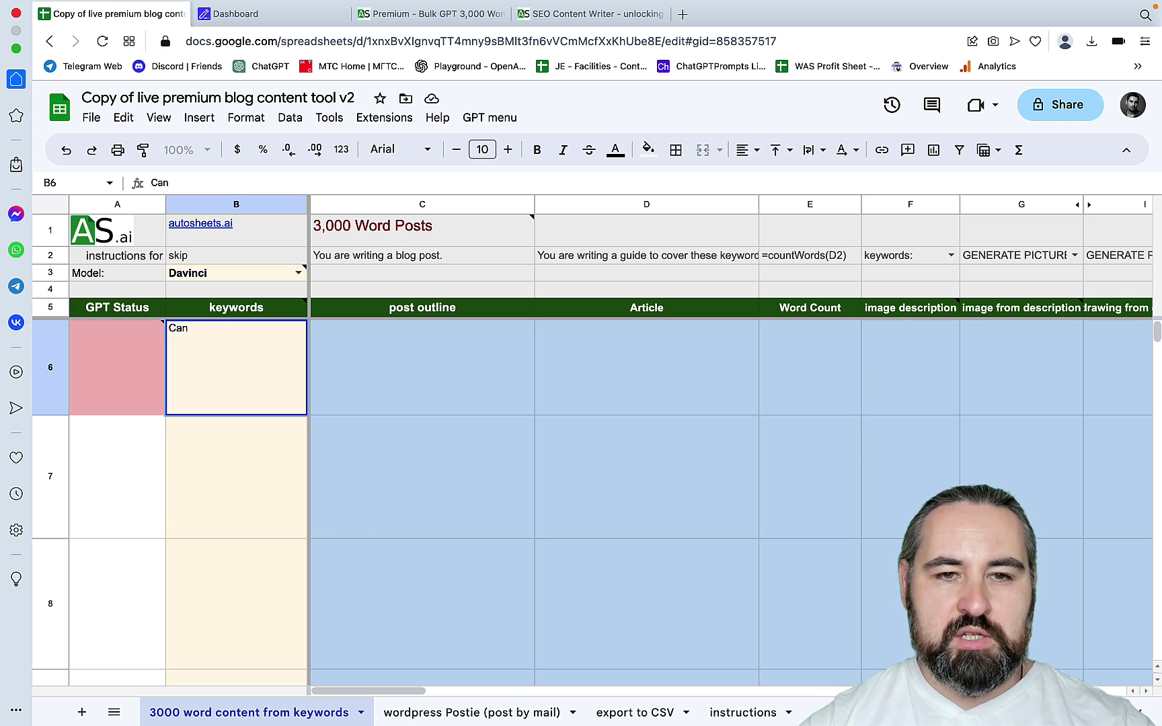
type(" dogs eat")
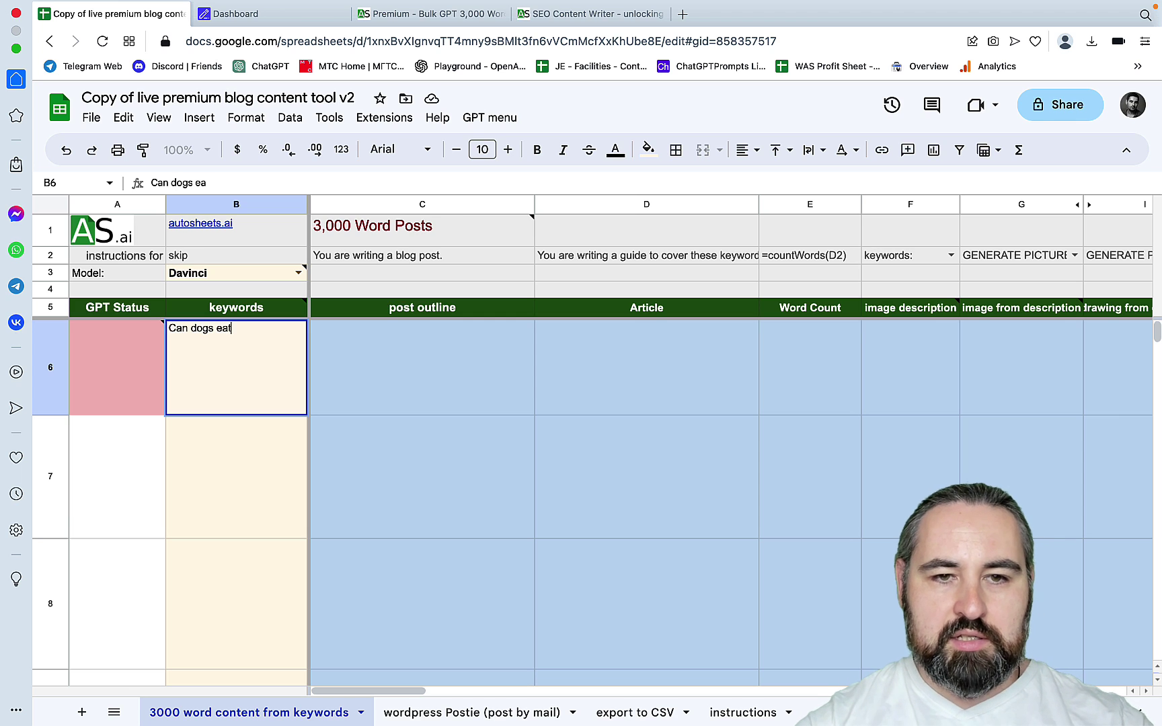
key("Escape")
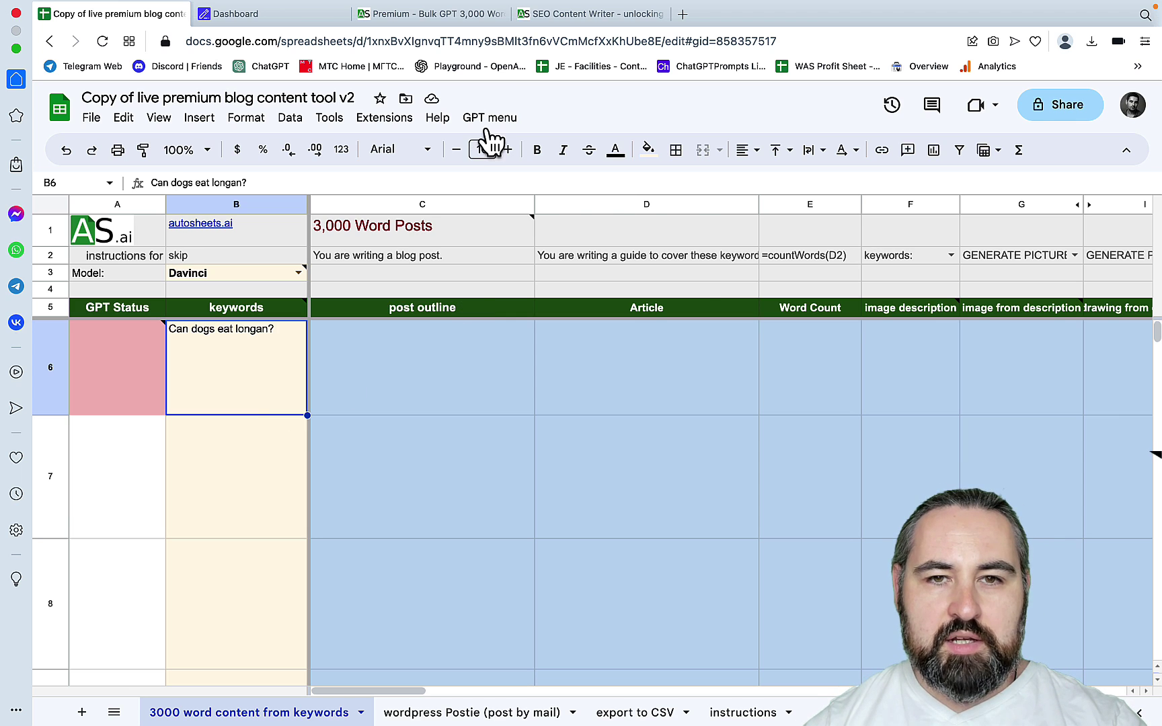
Step: Run GPT > 3,000 word content, authorize the script, and watch the status show Running...
left_click(490, 120)
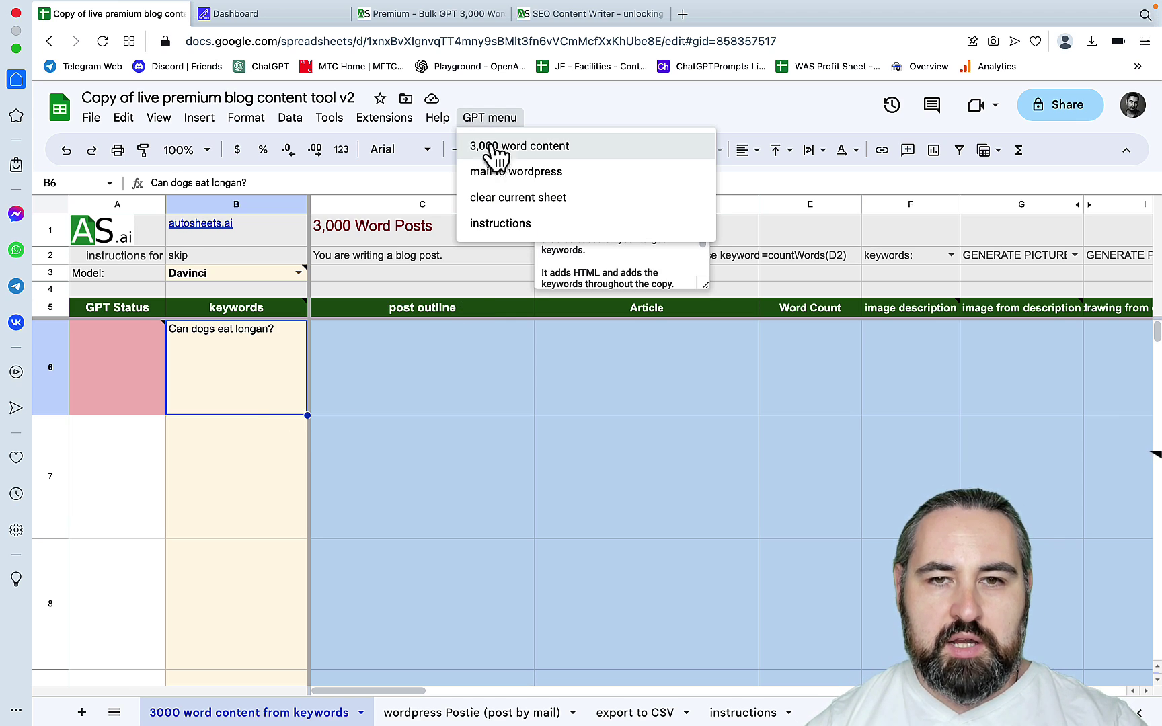
left_click(492, 146)
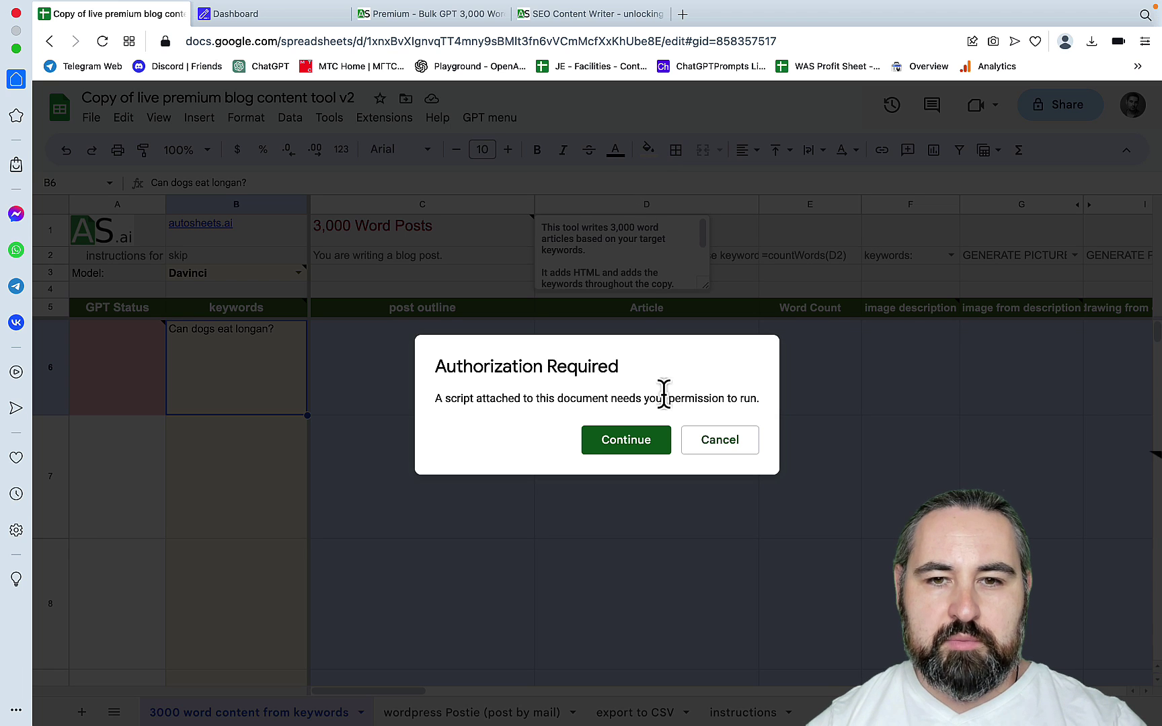
left_click(626, 438)
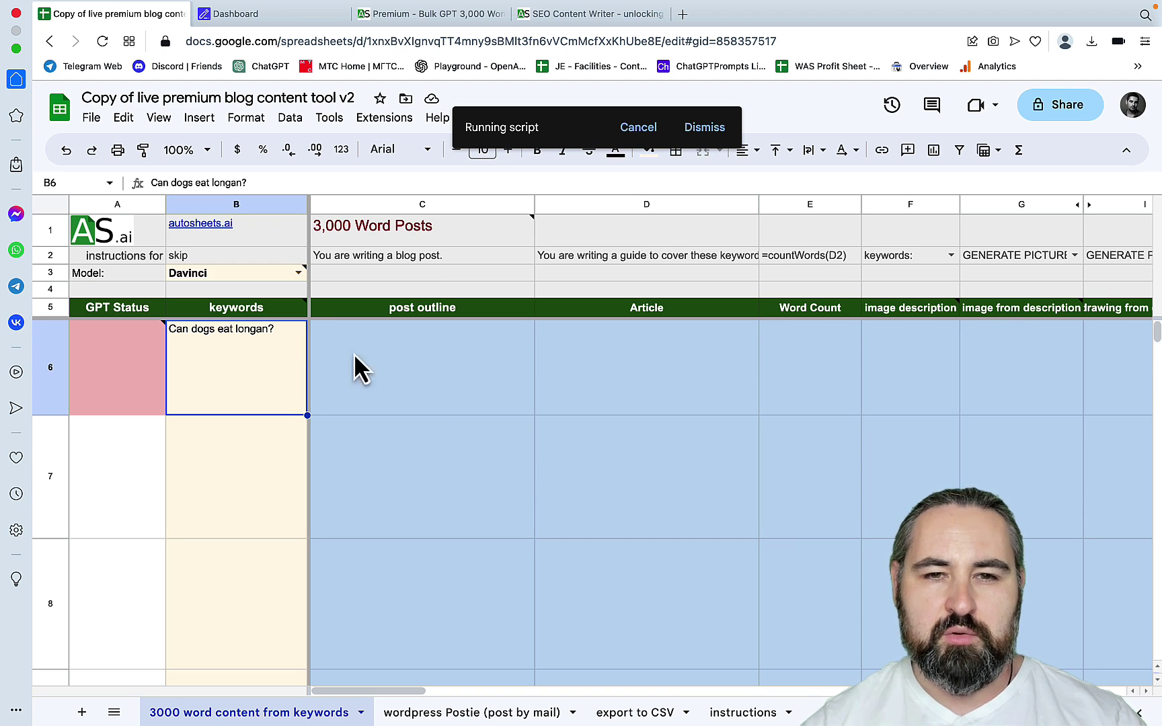
scroll(568, 353, "right", 5)
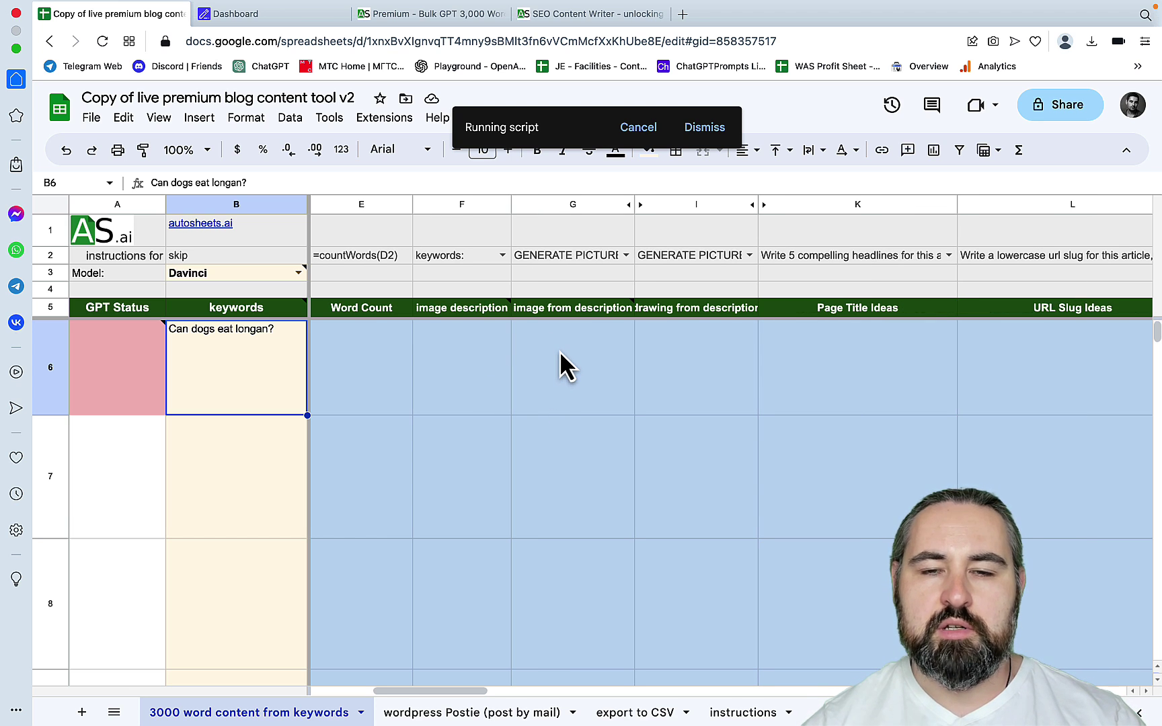
scroll(598, 363, "right", 5)
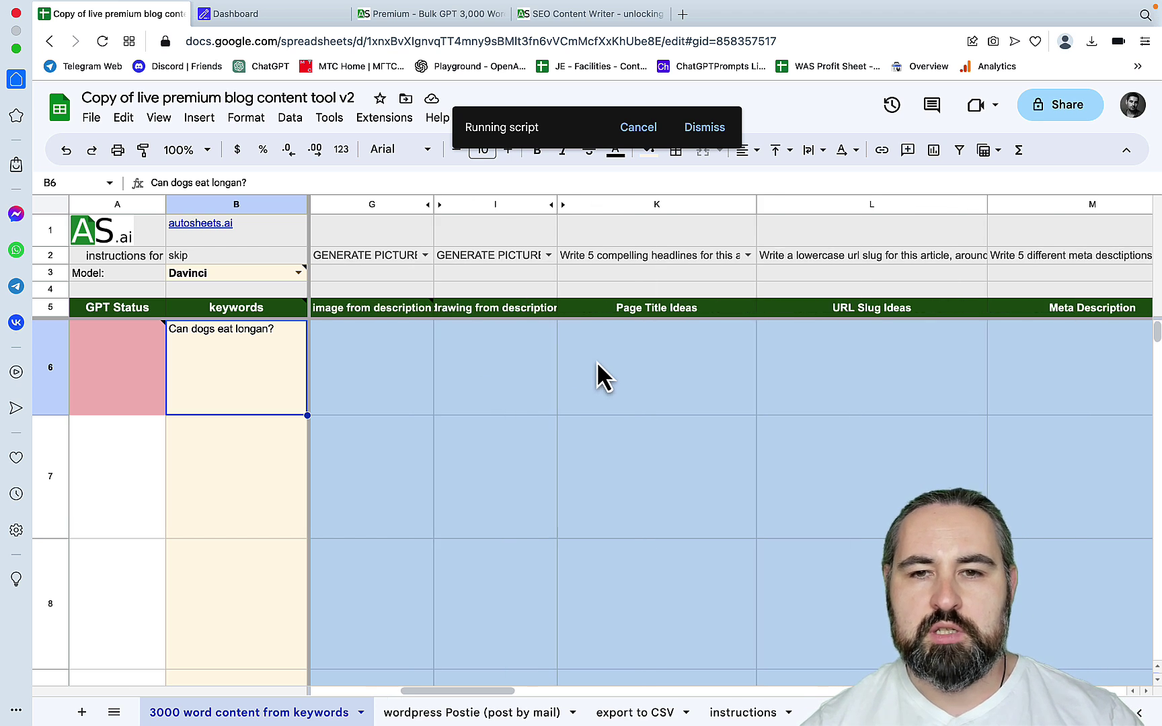
scroll(597, 373, "right", 5)
scroll(629, 370, "right", 5)
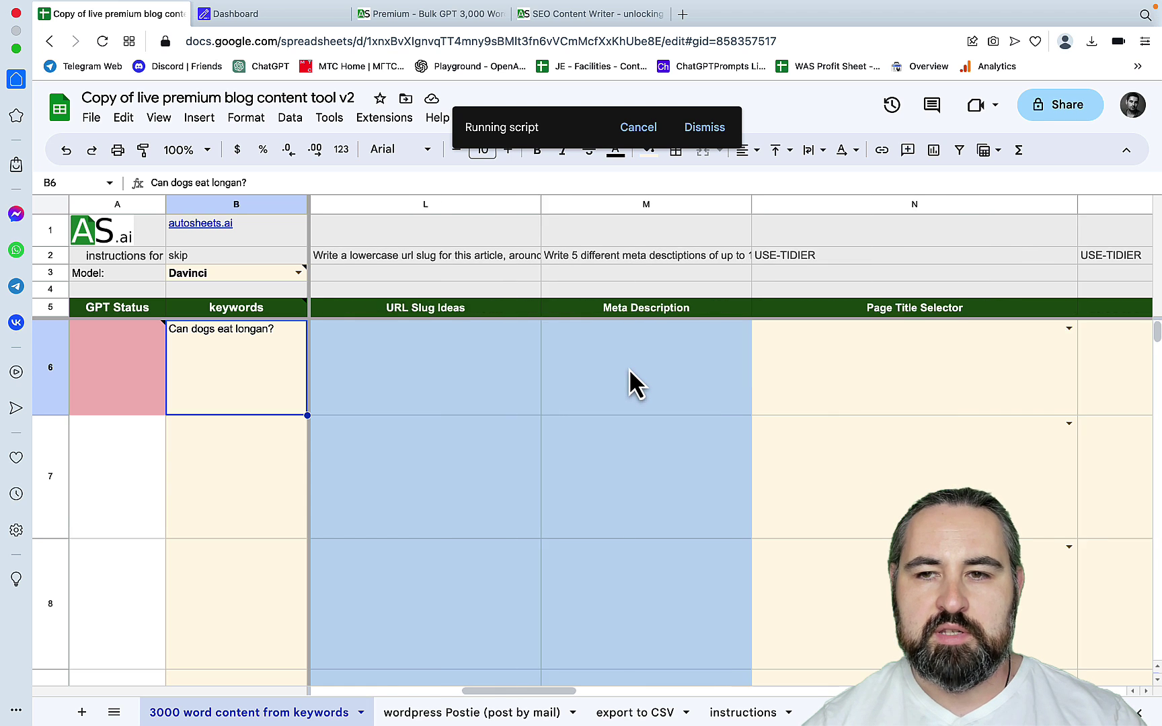
scroll(635, 383, "right", 5)
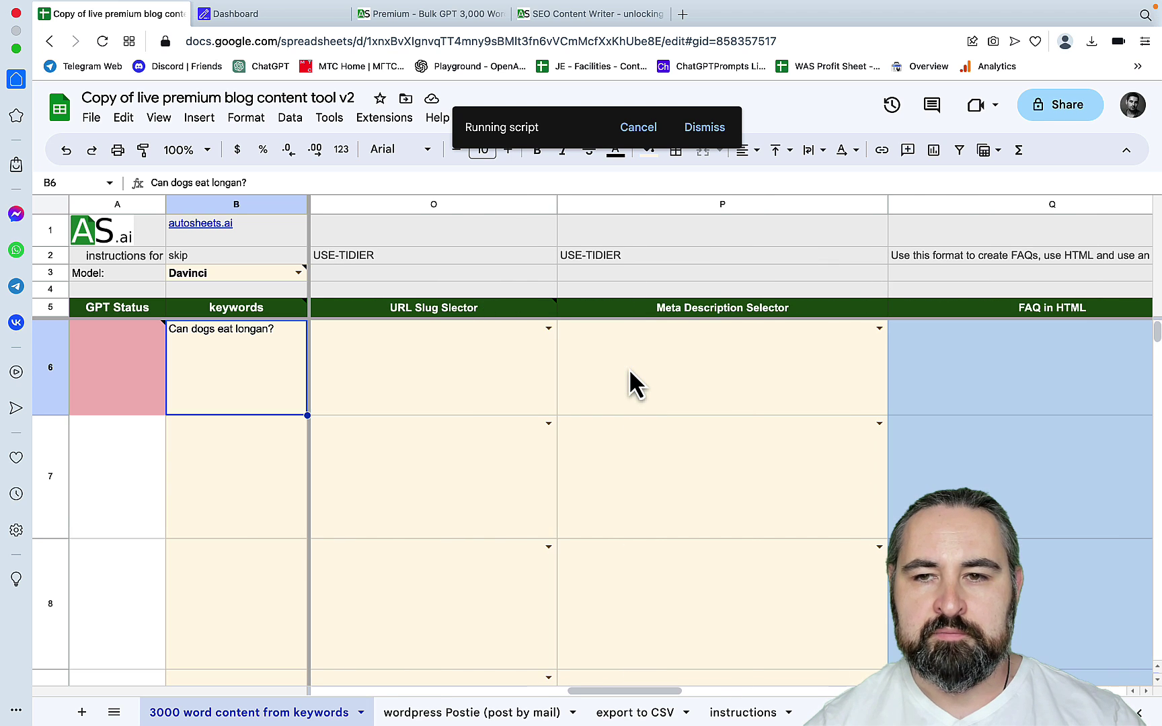
scroll(636, 383, "right", 5)
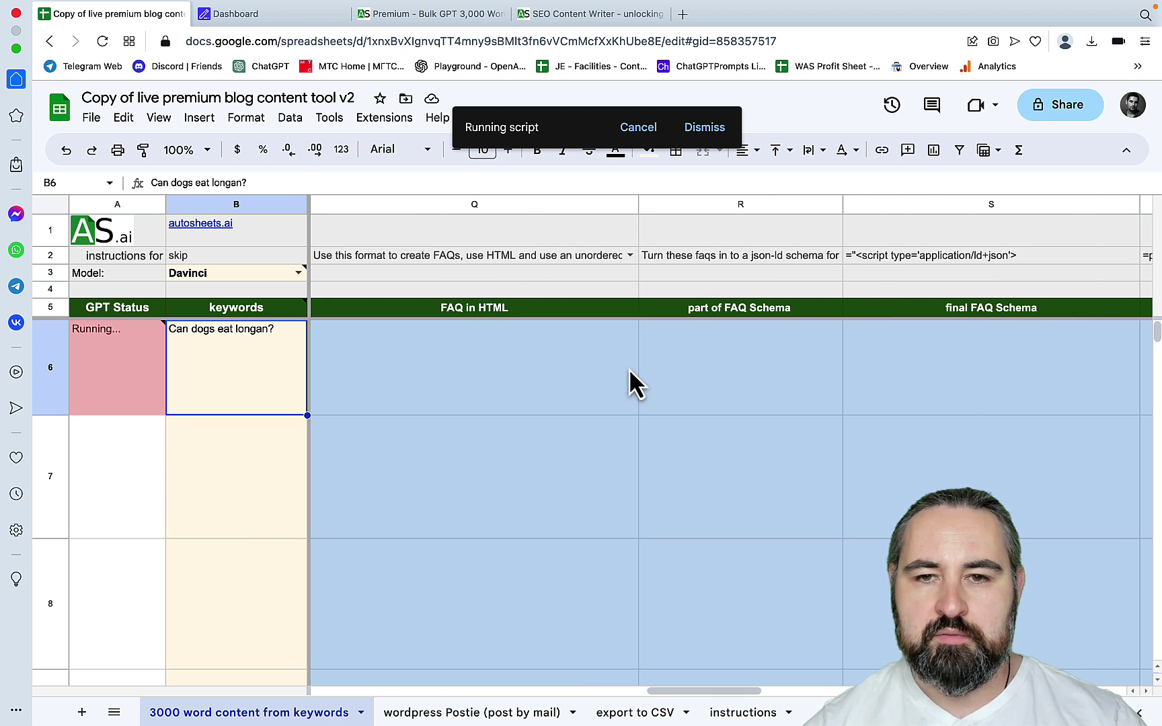
scroll(630, 369, "right", 5)
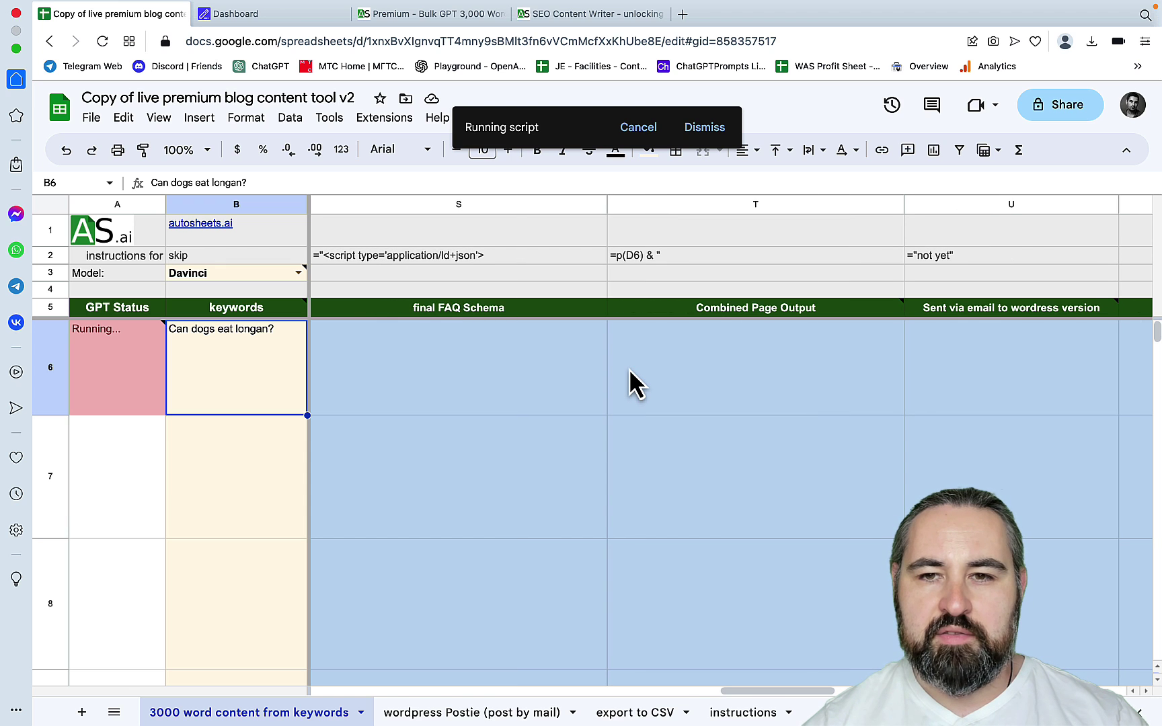
scroll(674, 374, "left", 15)
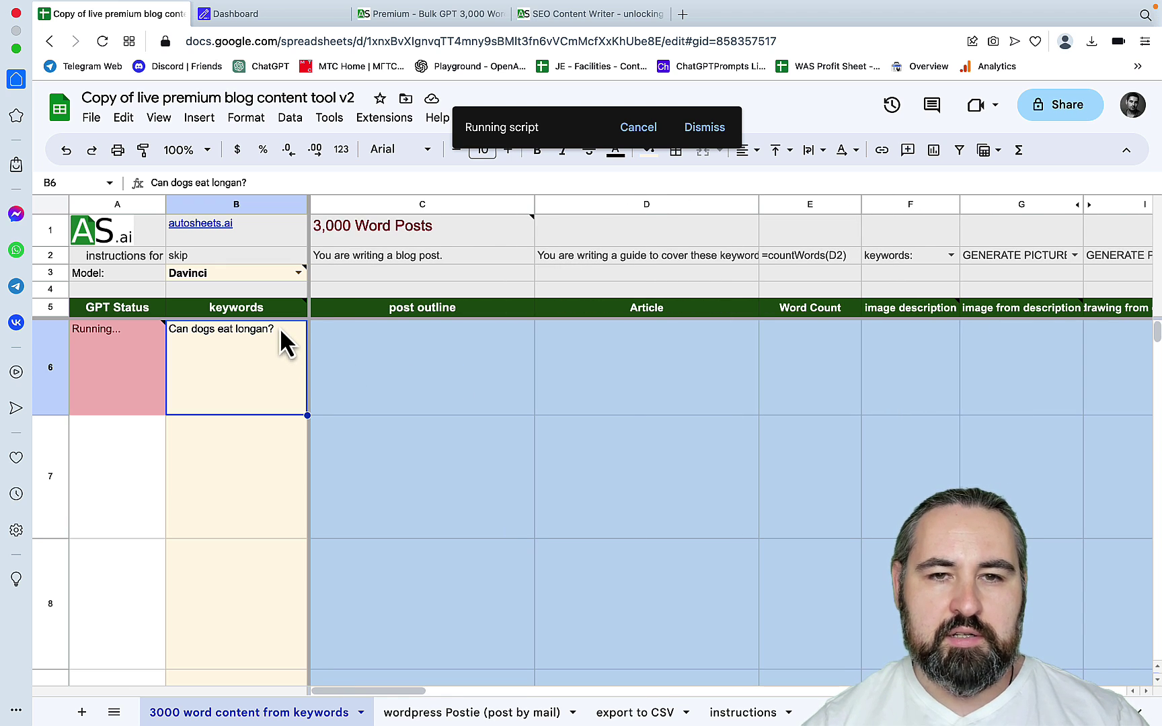
Step: In SEOWriting.ai's 1-Click Blog Post, enter keyword 'Can dogs eat longan' and generate a title
left_click(308, 16)
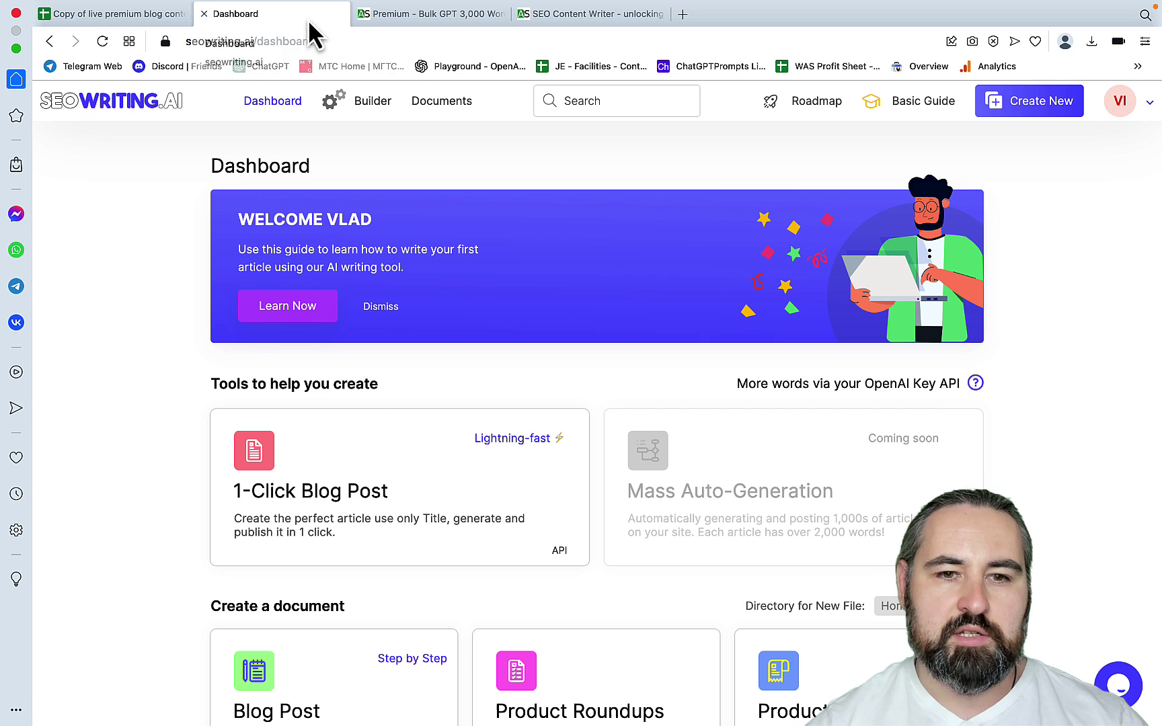
left_click(377, 507)
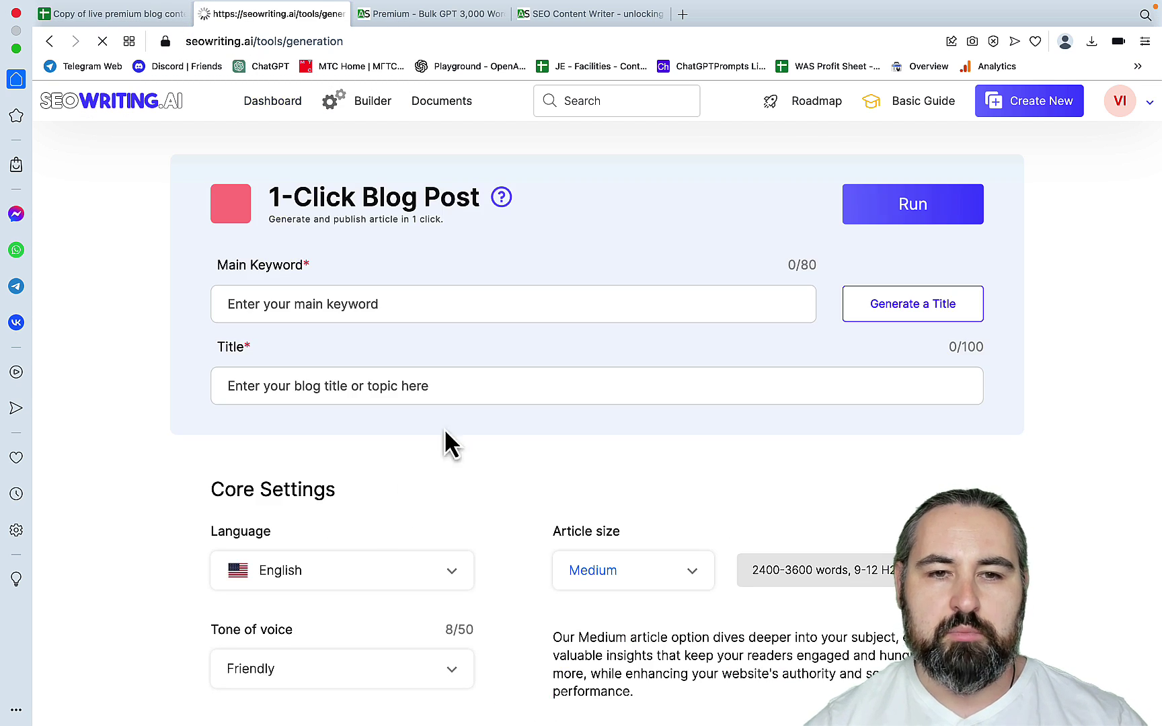
left_click(379, 302)
type("Can dogs eat longan")
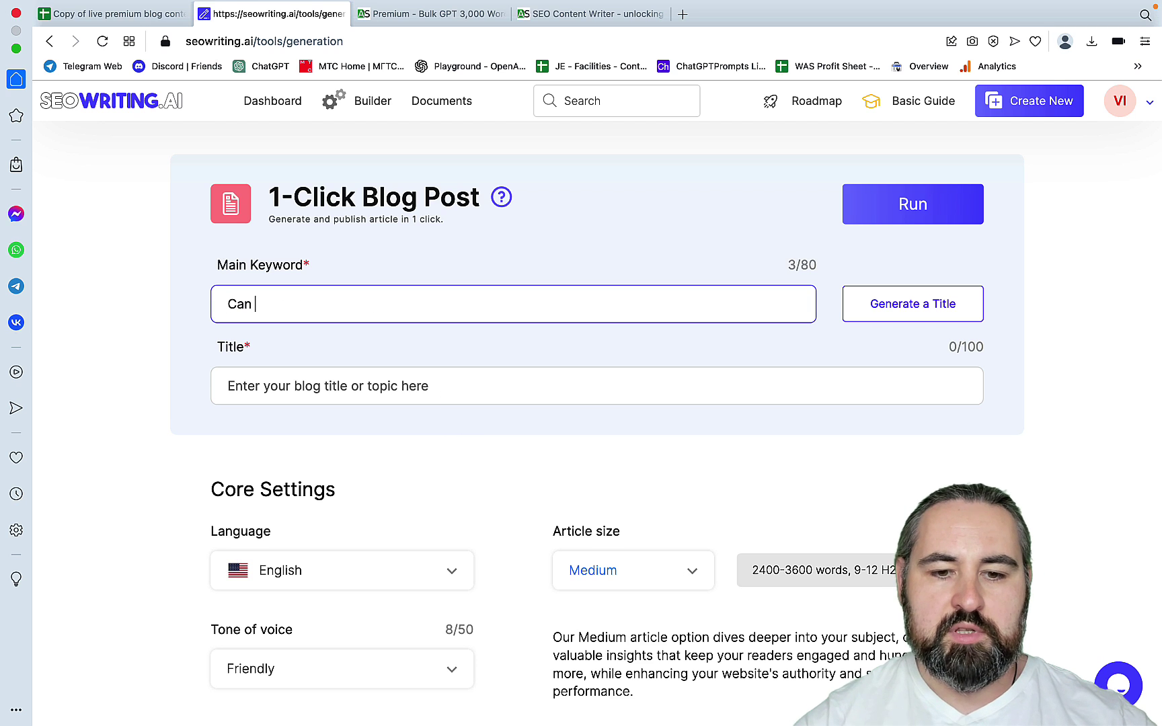
key("Return")
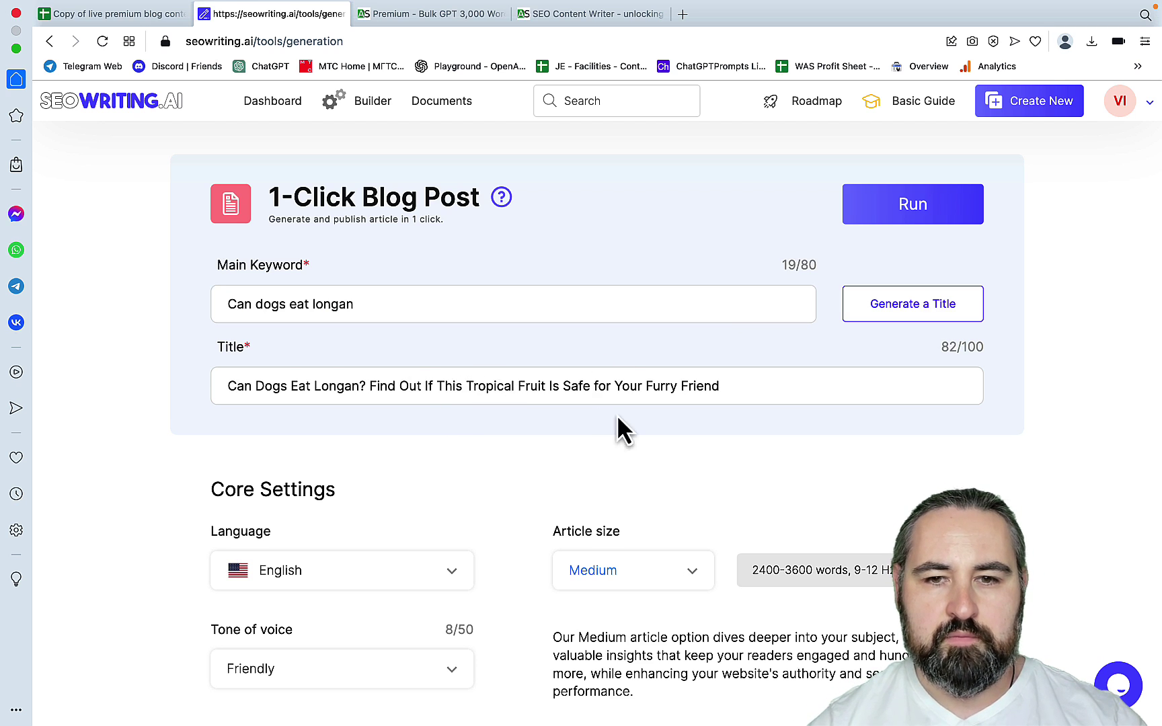
Step: Set Image Placement to In Each Section, Image style to Cinematic, and run the generation
scroll(618, 427, "down", 5)
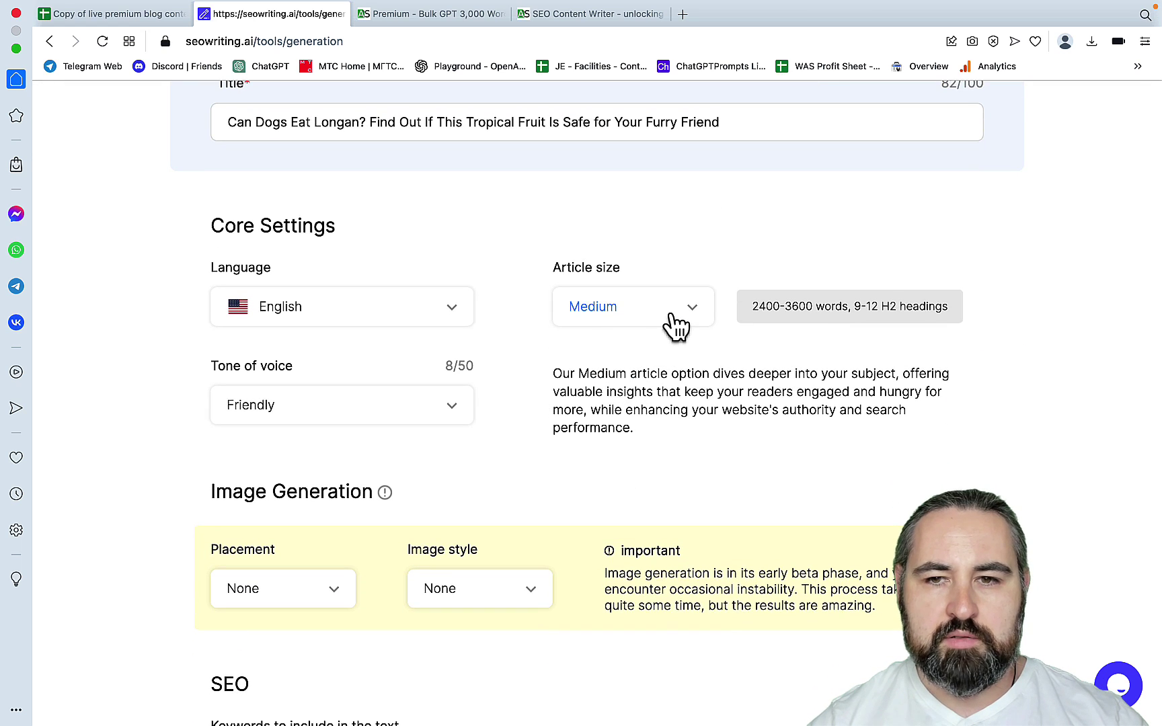
scroll(395, 376, "down", 3)
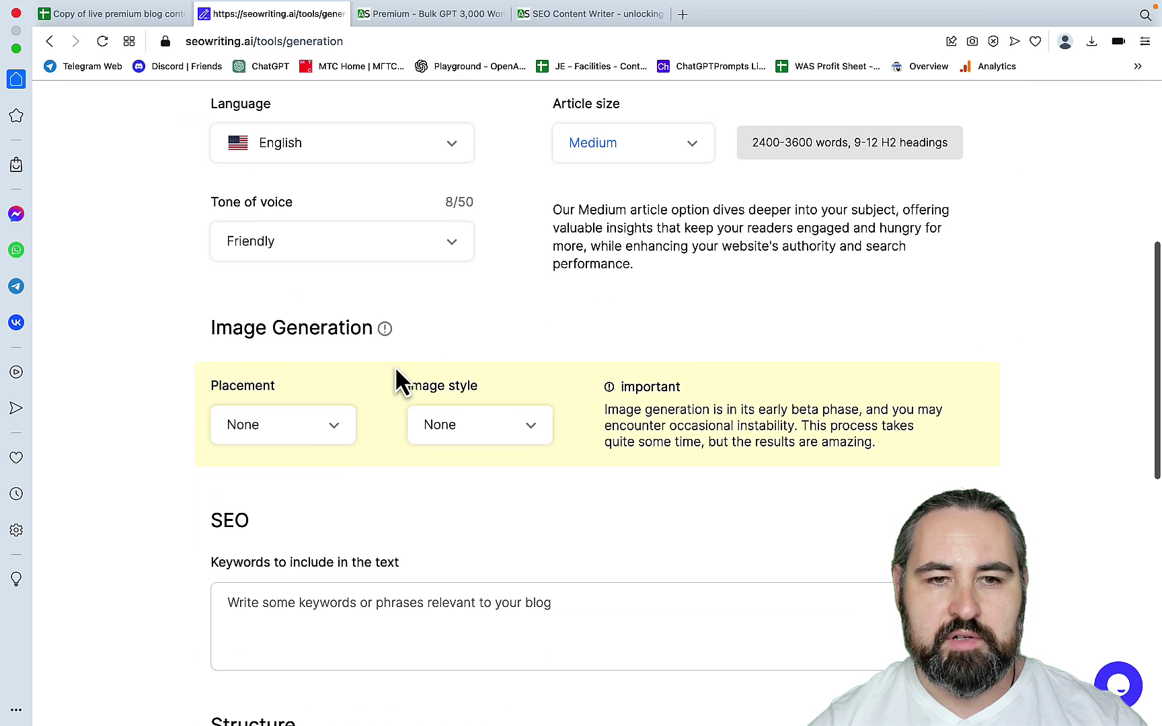
left_click(329, 434)
left_click(321, 558)
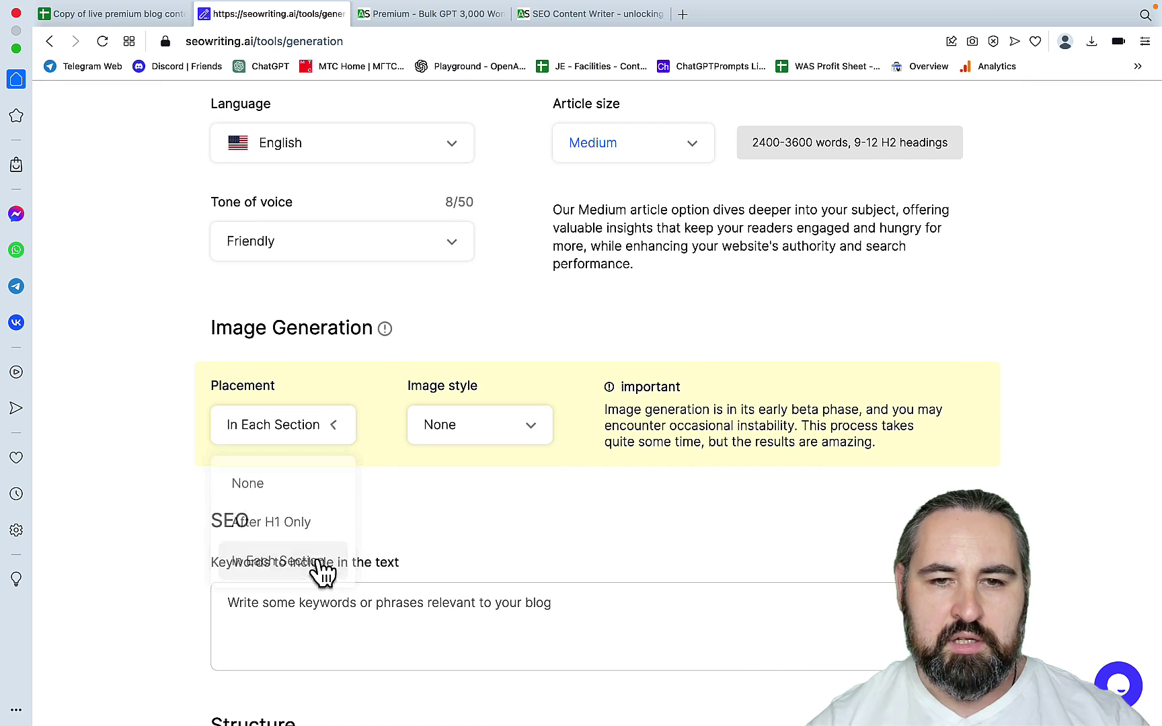
left_click(516, 438)
scroll(525, 525, "down", 5)
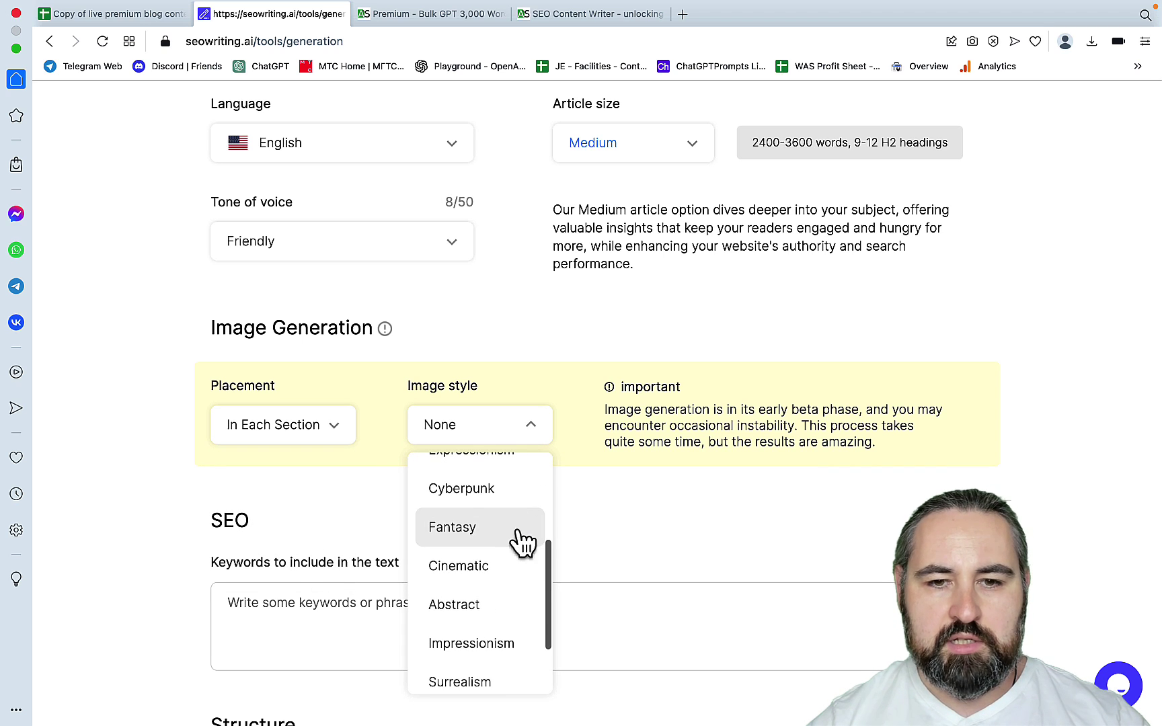
left_click(509, 572)
scroll(573, 481, "down", 7)
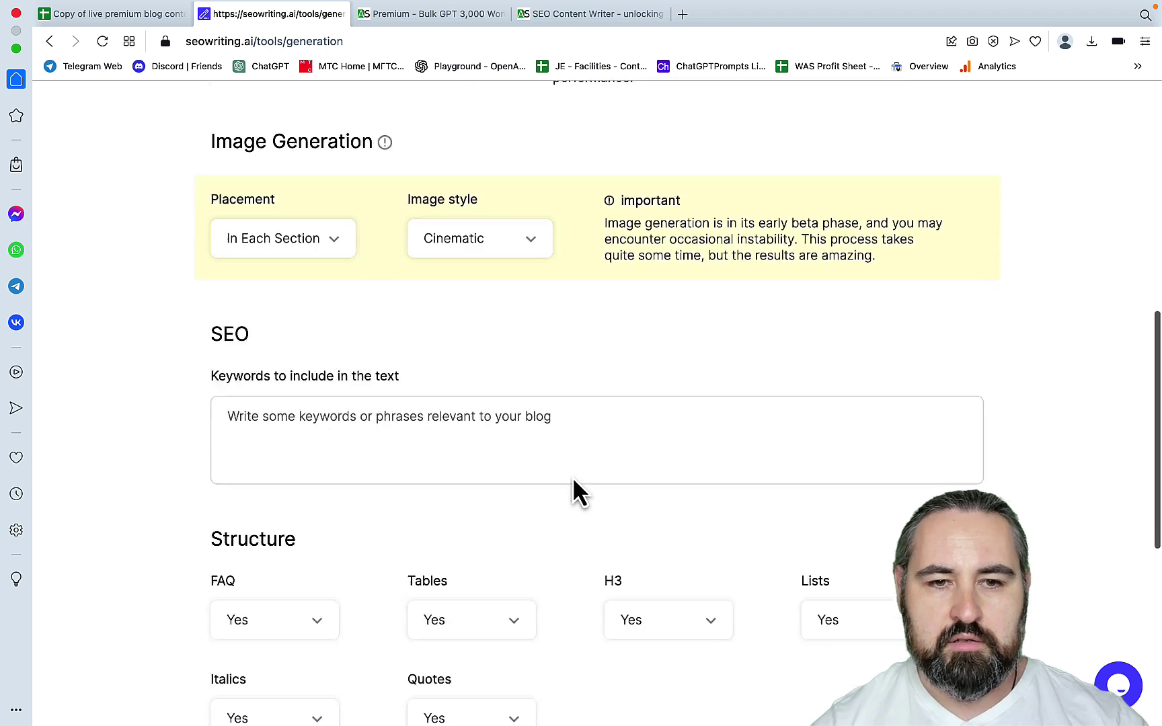
scroll(573, 481, "down", 3)
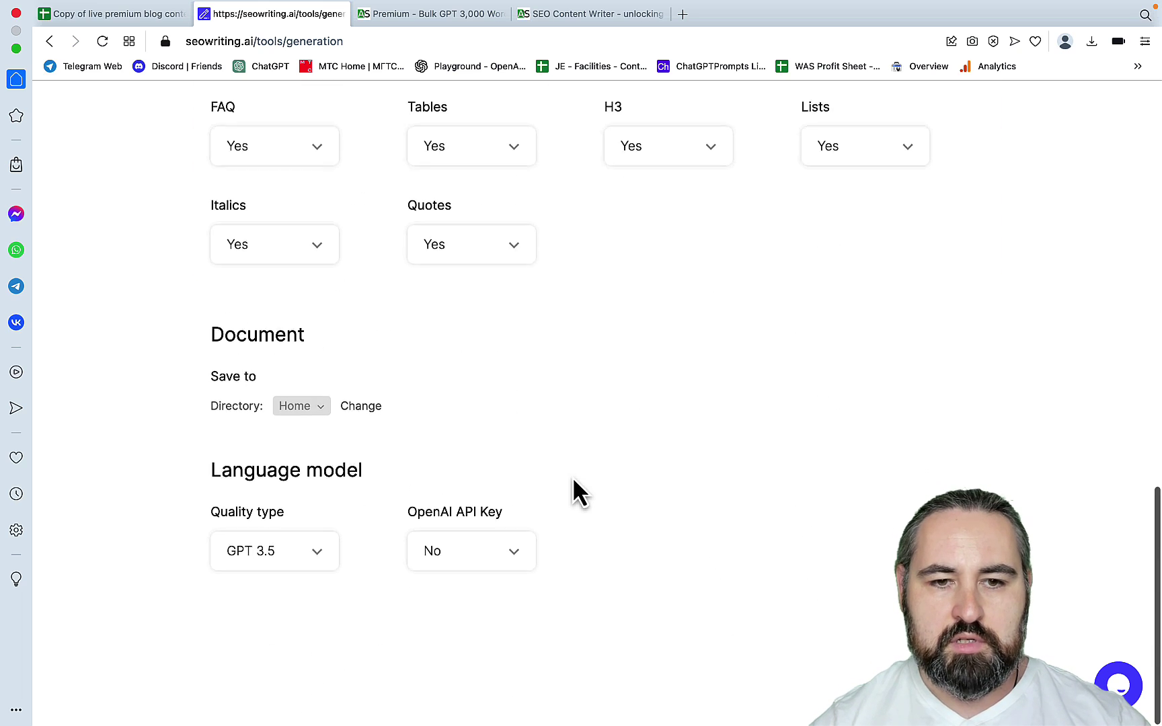
scroll(603, 570, "up", 15)
left_click(908, 216)
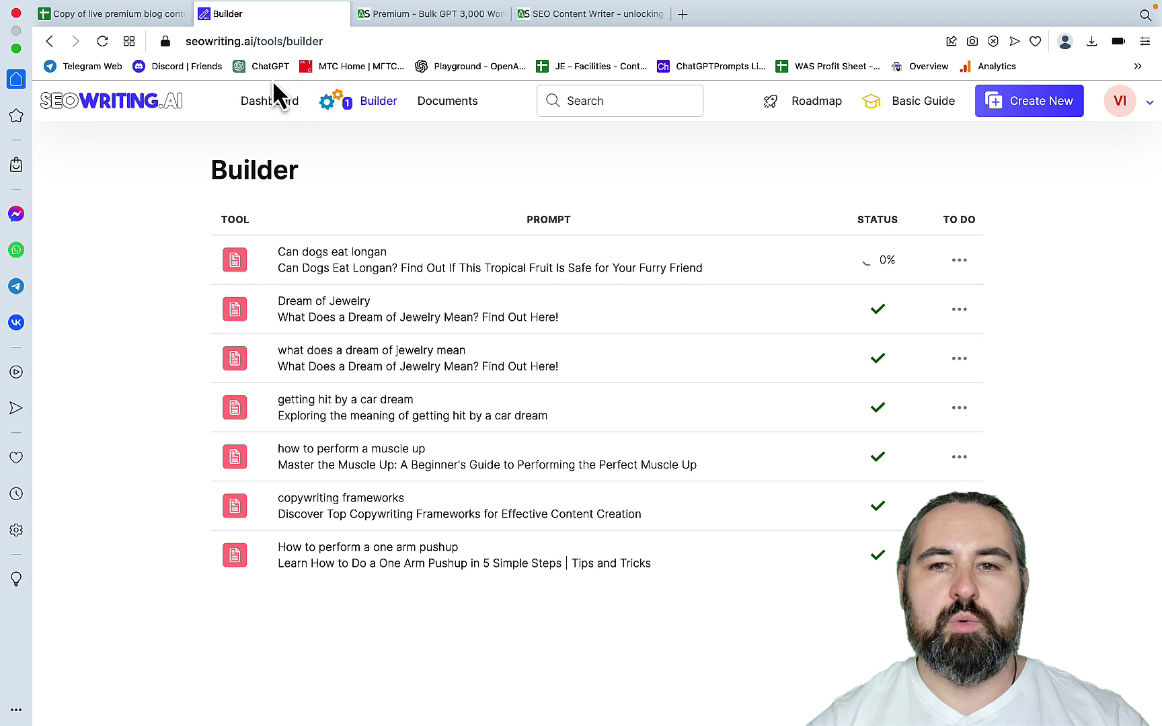
Step: Back in the spreadsheet, read the 12-point outline in C6 and the image description in F6
left_click(125, 17)
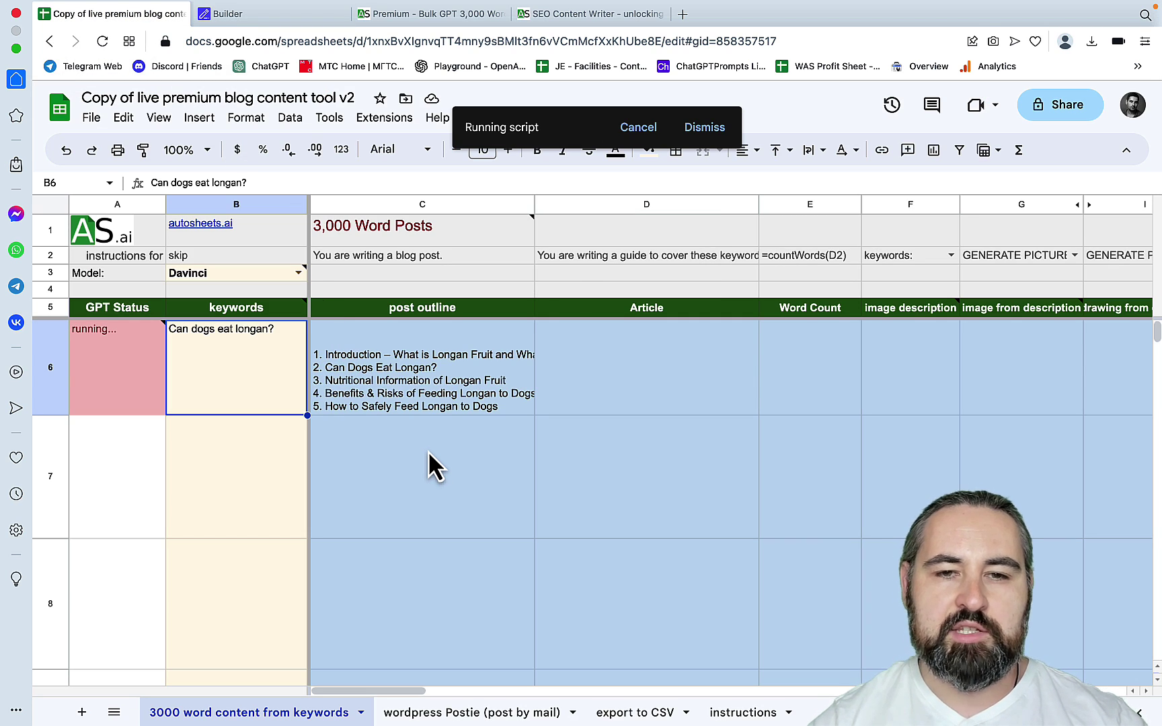
double_click(435, 366)
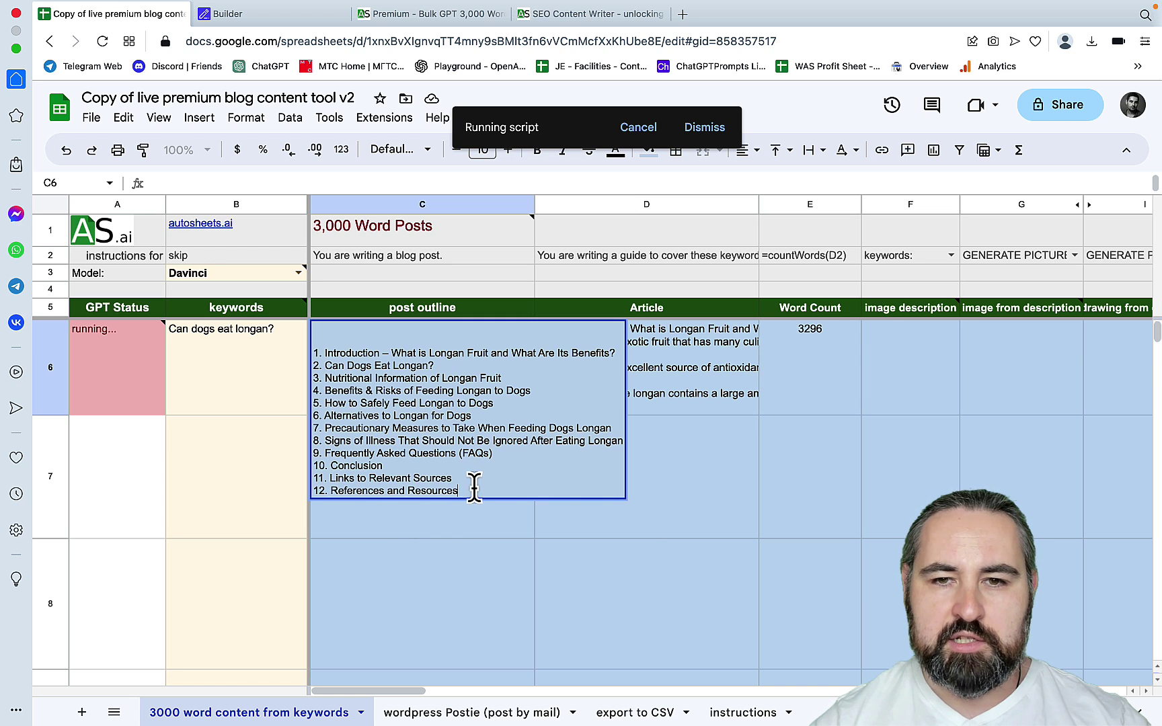
left_click(638, 536)
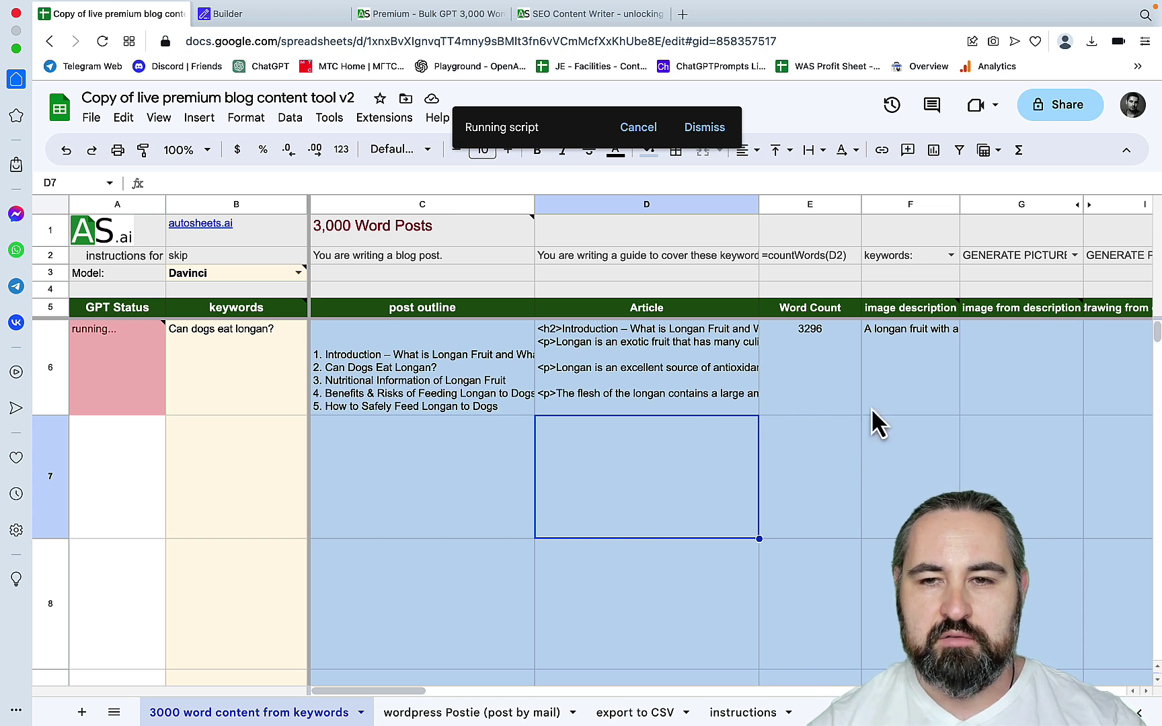
left_click(902, 369)
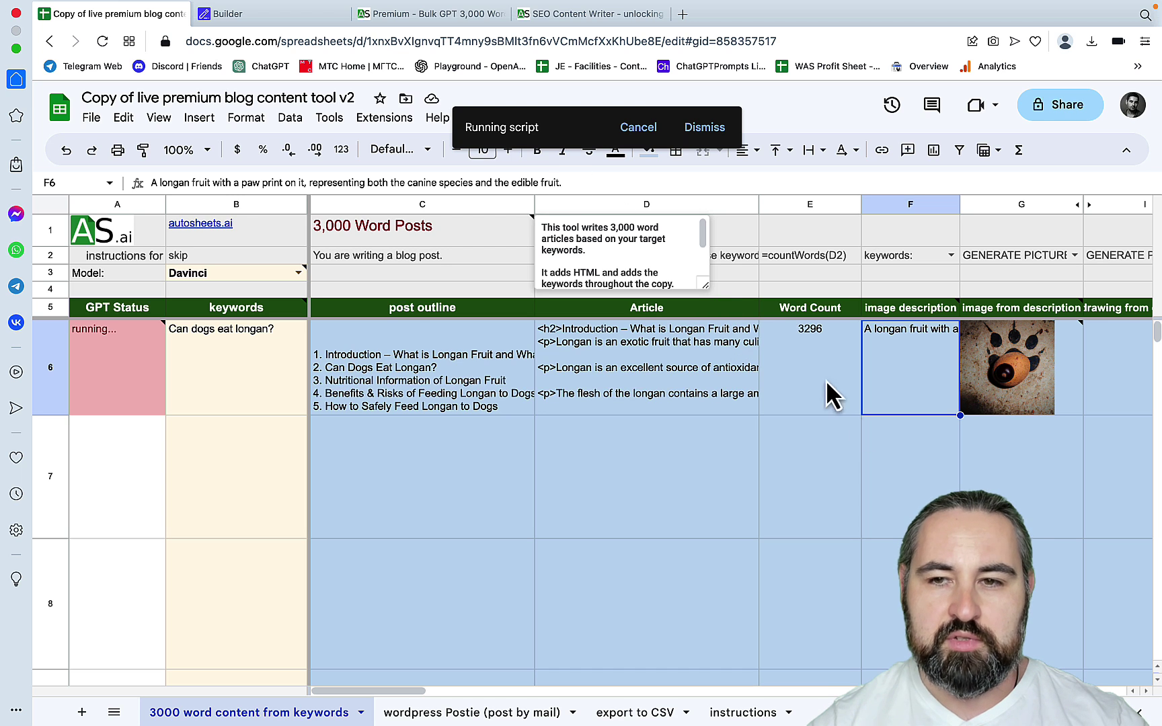
Step: Inspect Page Title Ideas, URL Slug Ideas, Meta Description and the chosen title 'Pups & Longan'
scroll(907, 462, "right", 5)
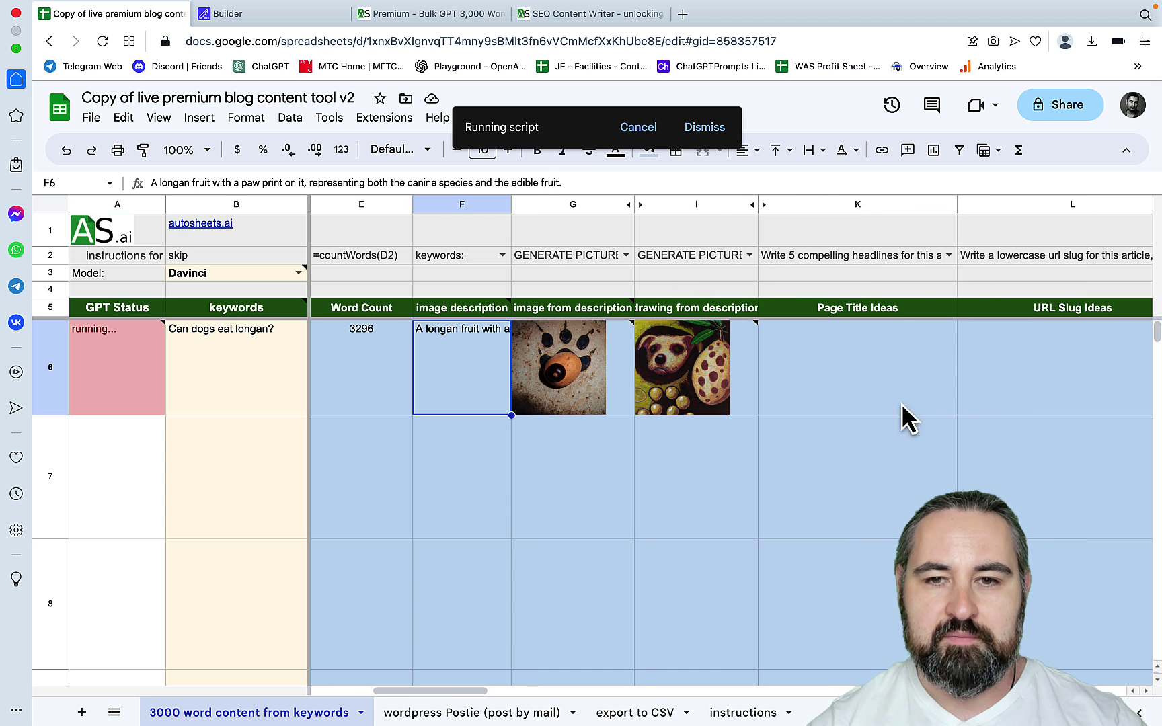
left_click(886, 308)
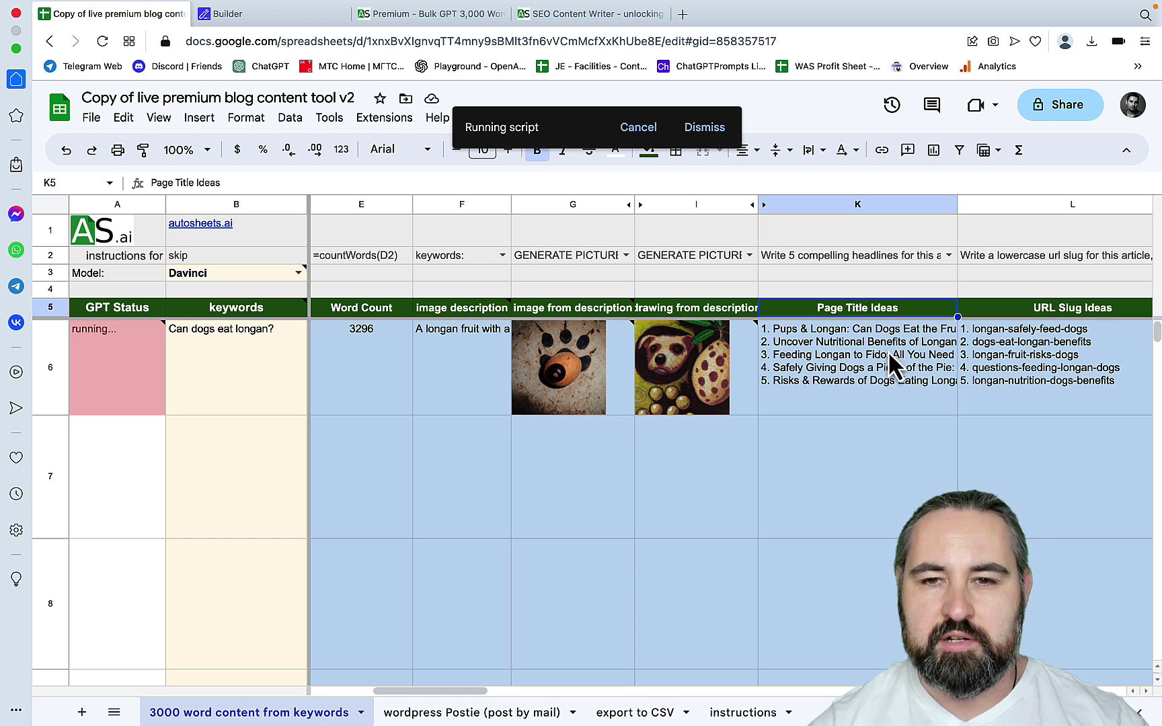
scroll(890, 388, "right", 6)
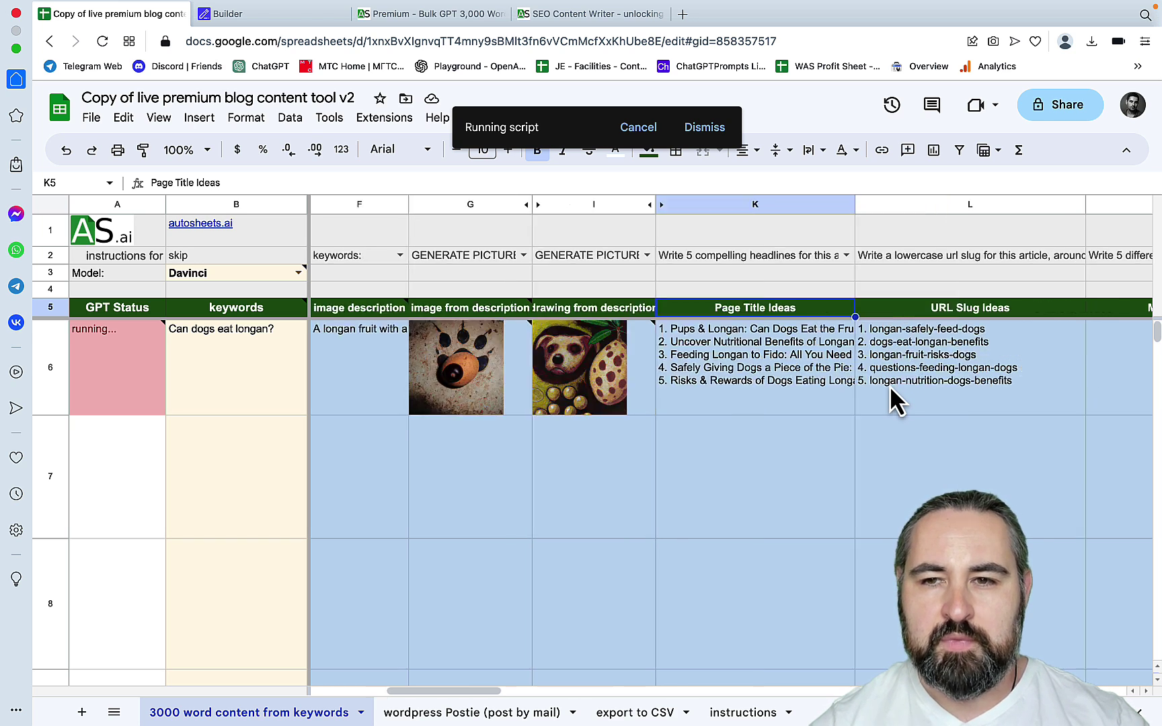
scroll(890, 384, "left", 3)
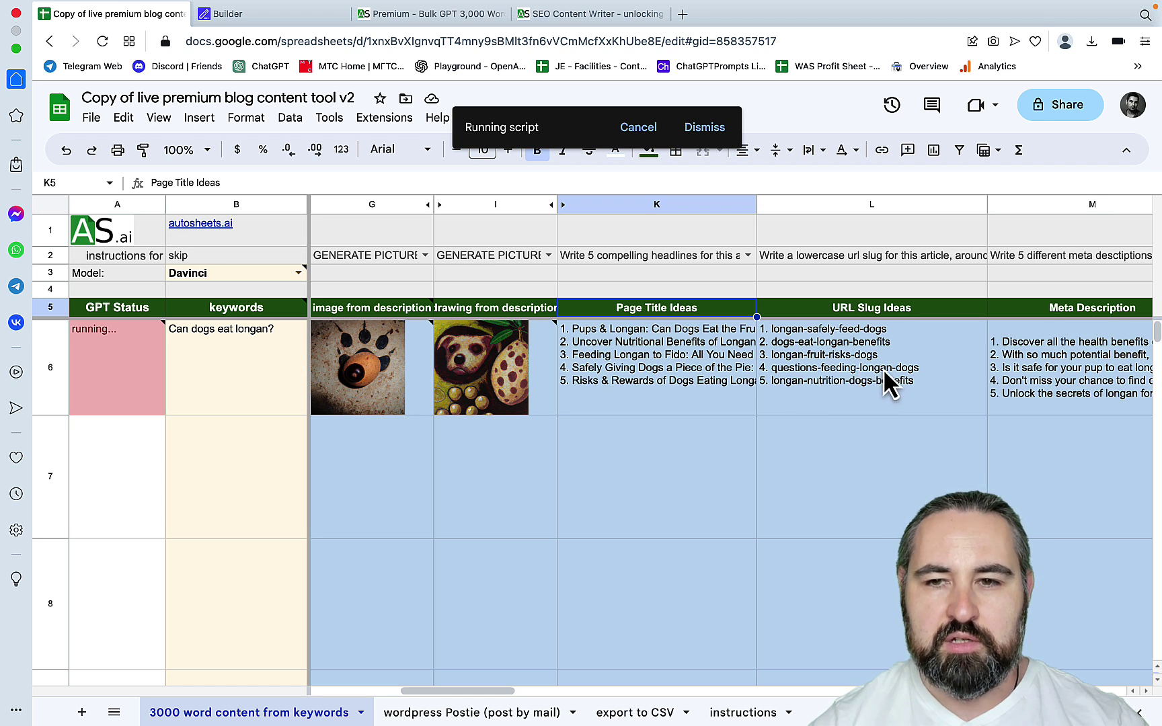
scroll(936, 398, "right", 2)
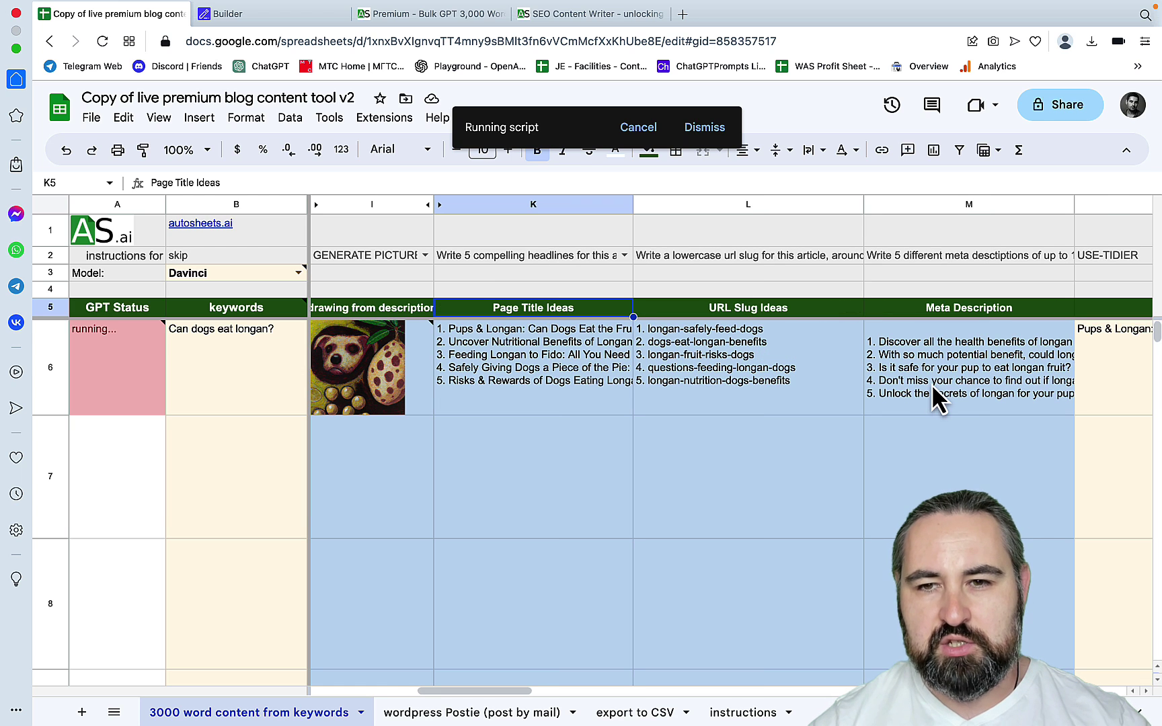
scroll(938, 398, "right", 3)
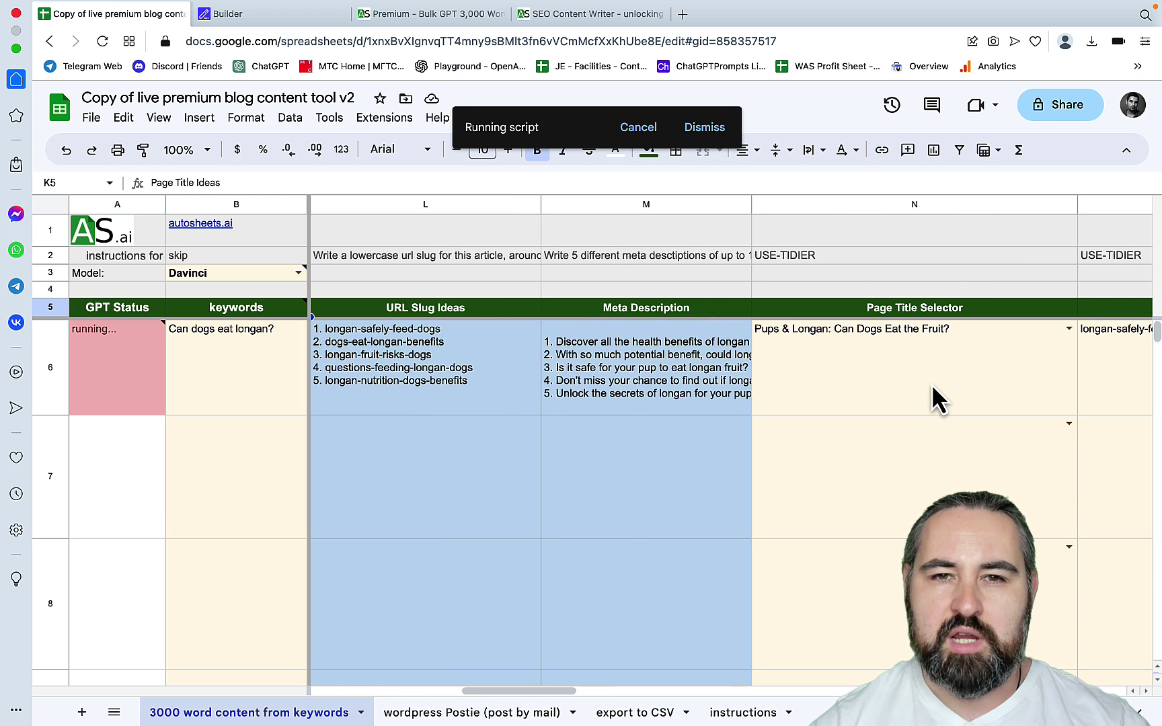
Step: Check the SEOWriting.ai job progress, then return to the spreadsheet columns
left_click(284, 15)
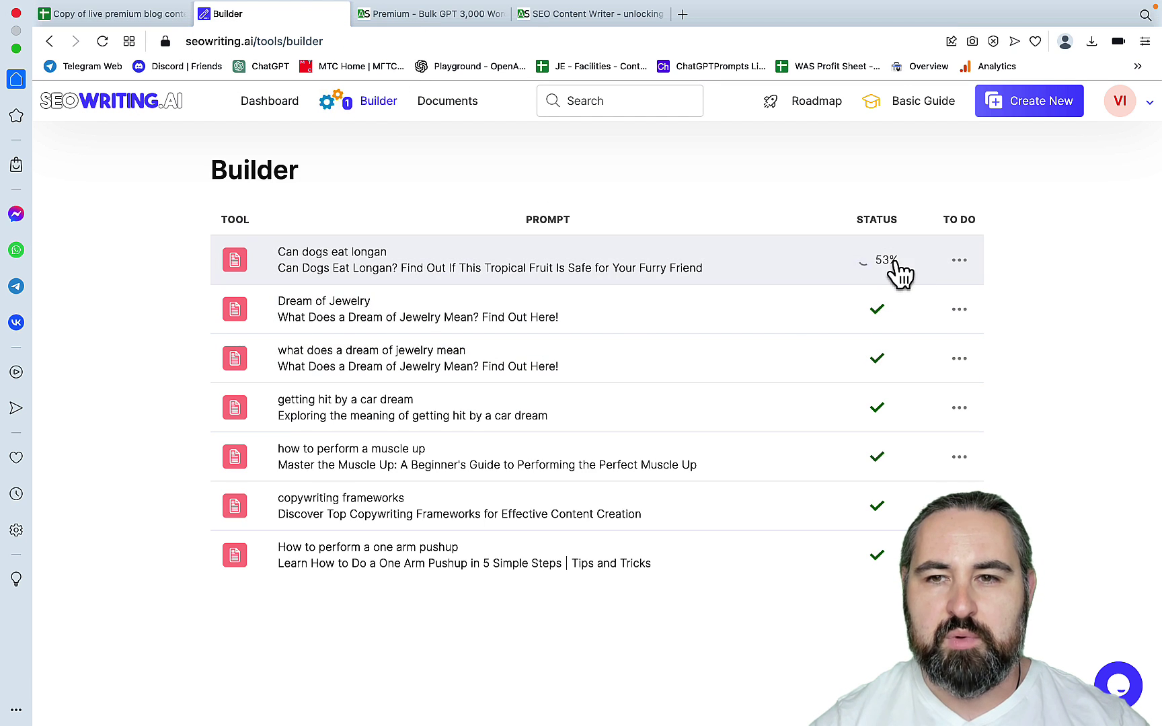
key("ctrl+Tab")
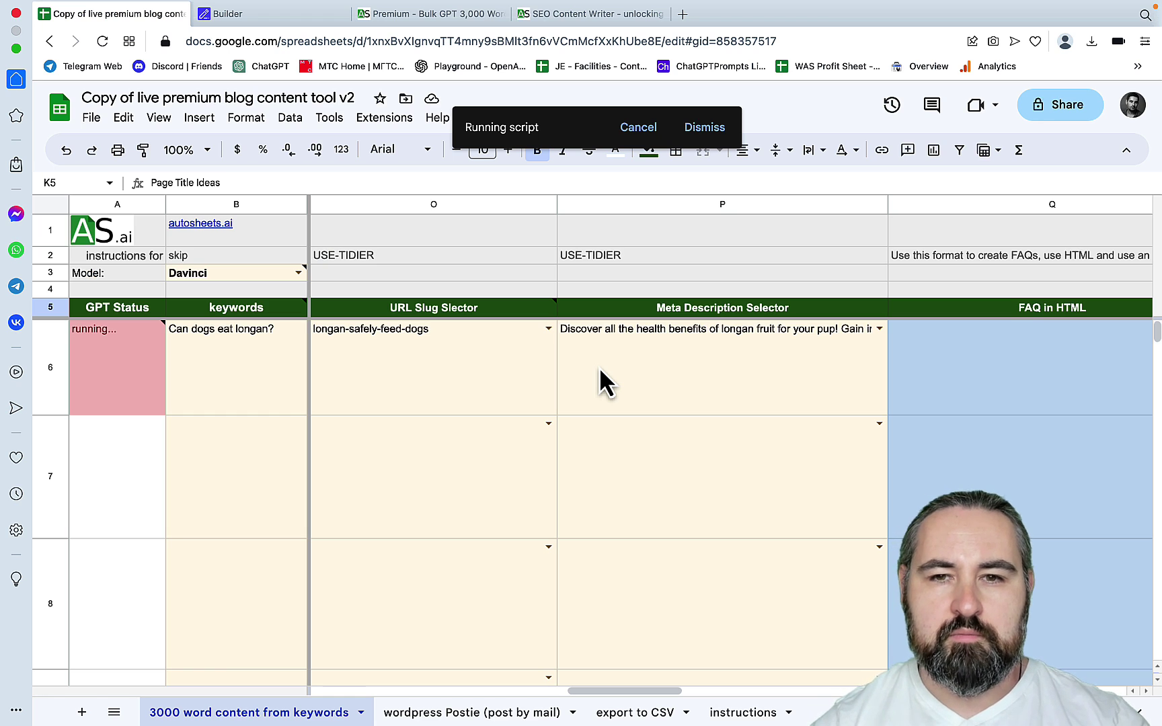
scroll(627, 364, "right", 10)
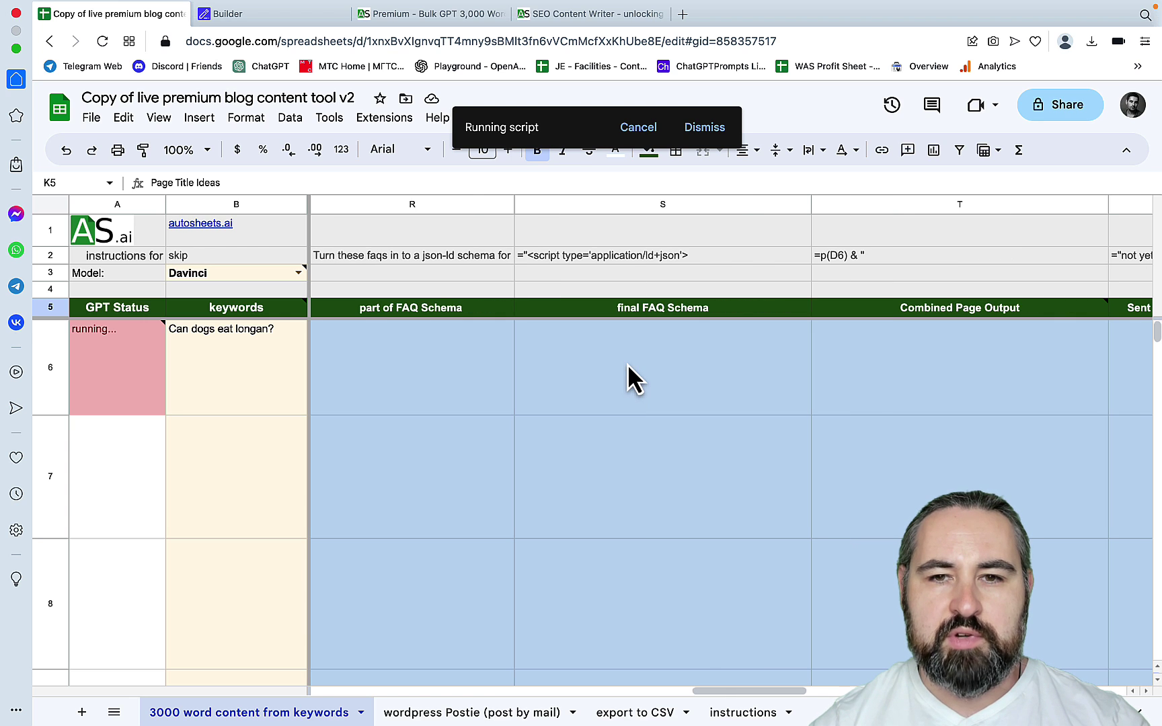
scroll(633, 377, "left", 8)
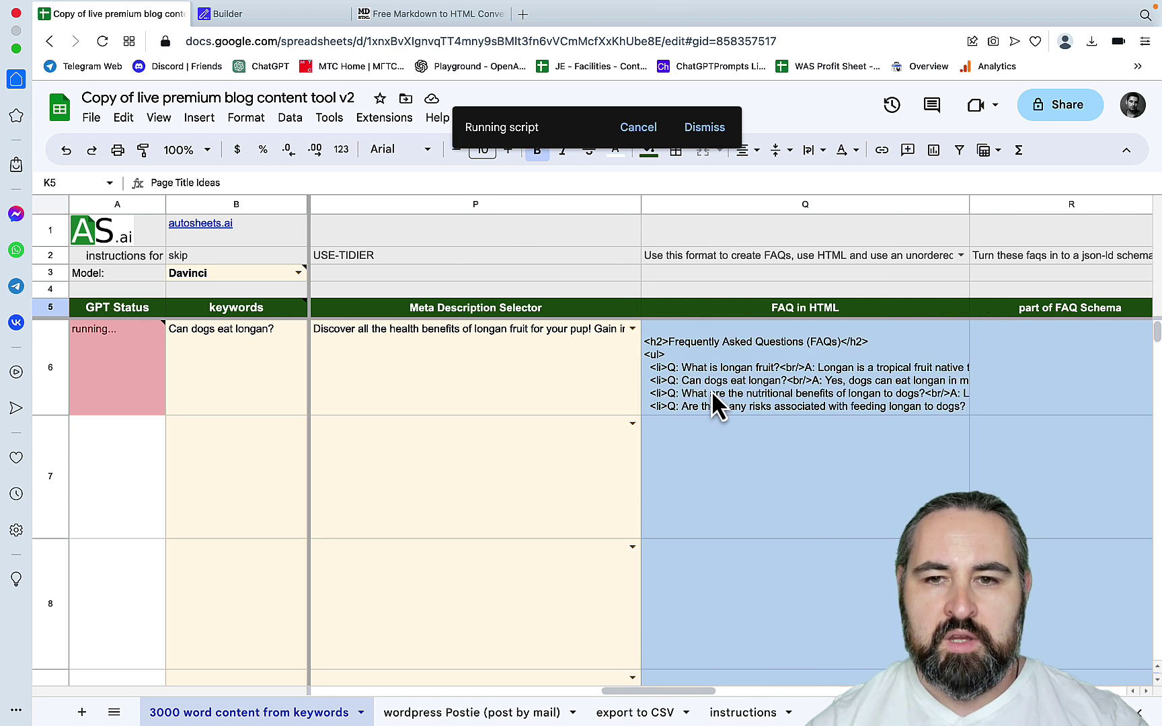
scroll(714, 402, "right", 6)
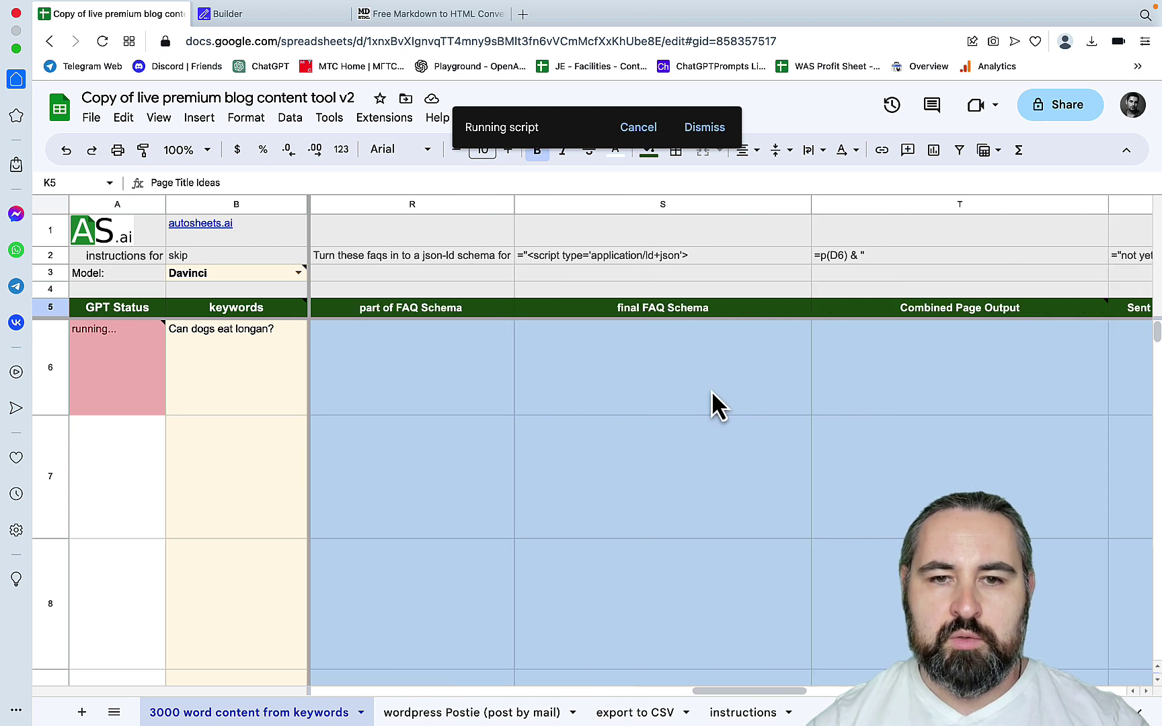
scroll(712, 402, "left", 8)
scroll(711, 403, "right", 5)
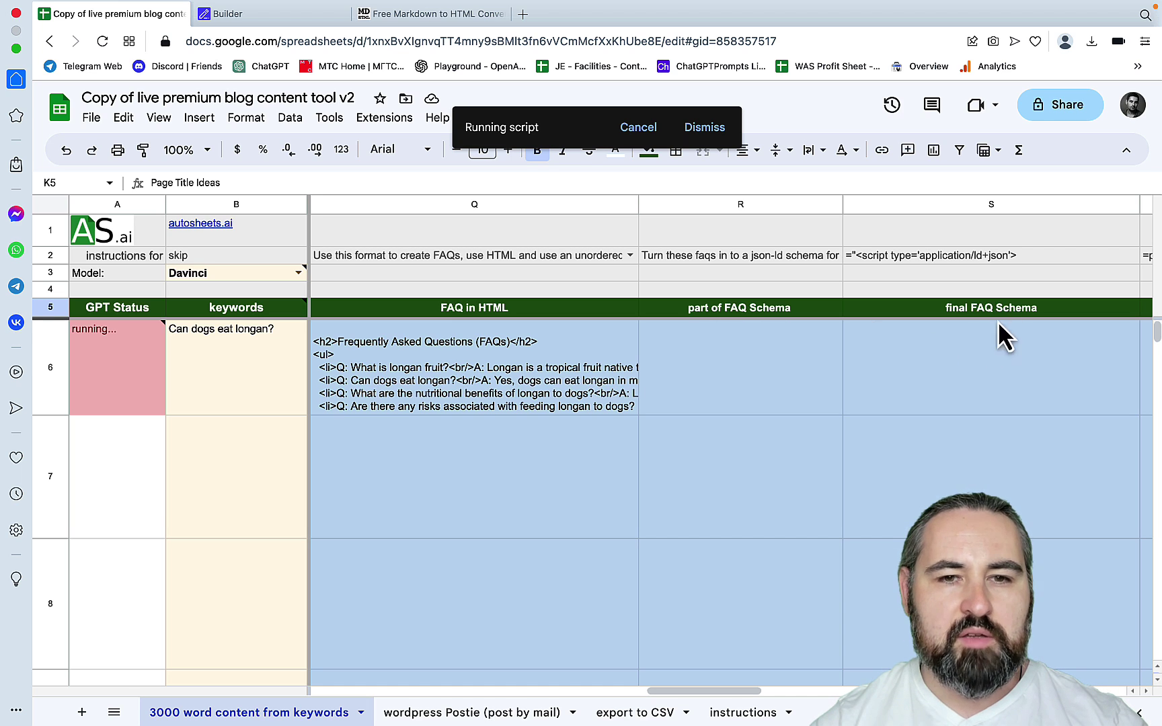
Step: Review the chosen slug 'longan-safely-feed-dogs', selected meta description and FAQ HTML in row 6
scroll(948, 355, "right", 2)
scroll(947, 351, "left", 2)
scroll(946, 351, "right", 2)
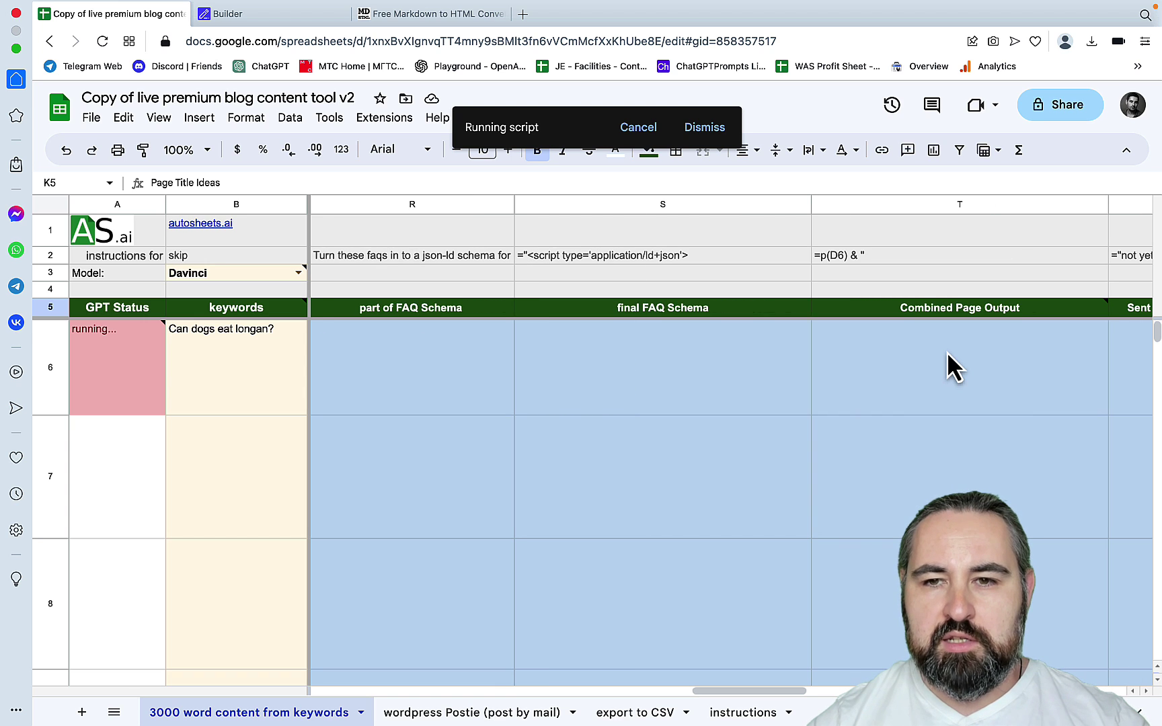
scroll(947, 351, "right", 2)
mouse_move(809, 308)
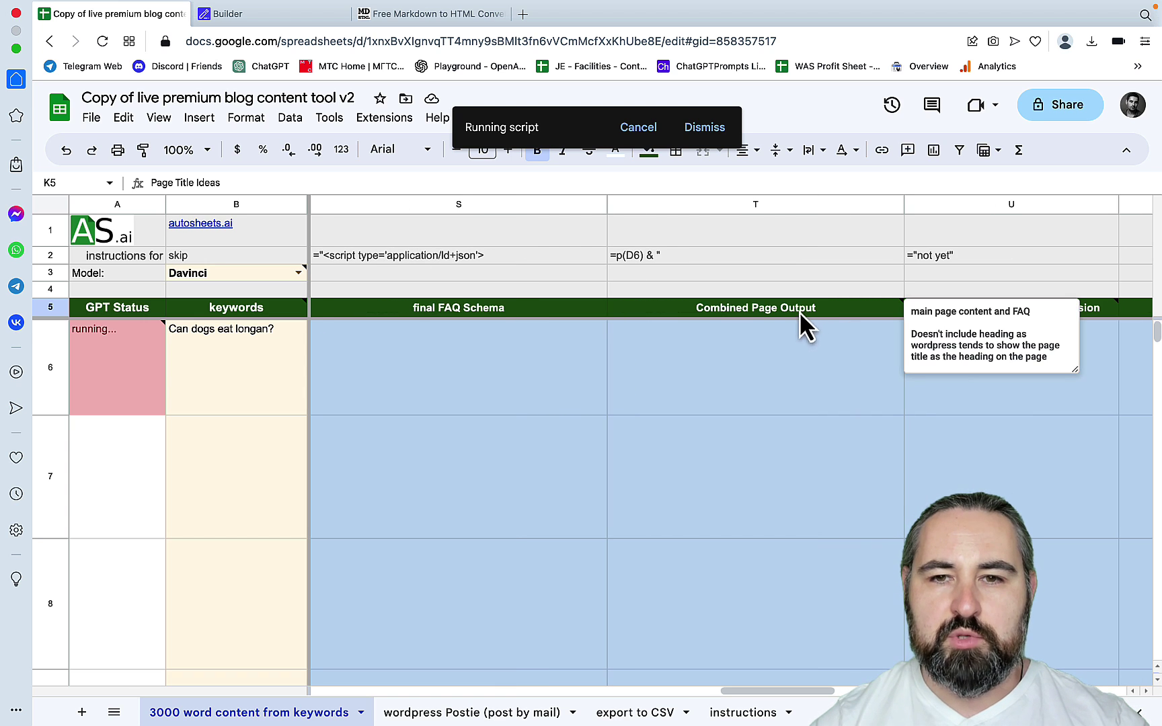
left_click(881, 457)
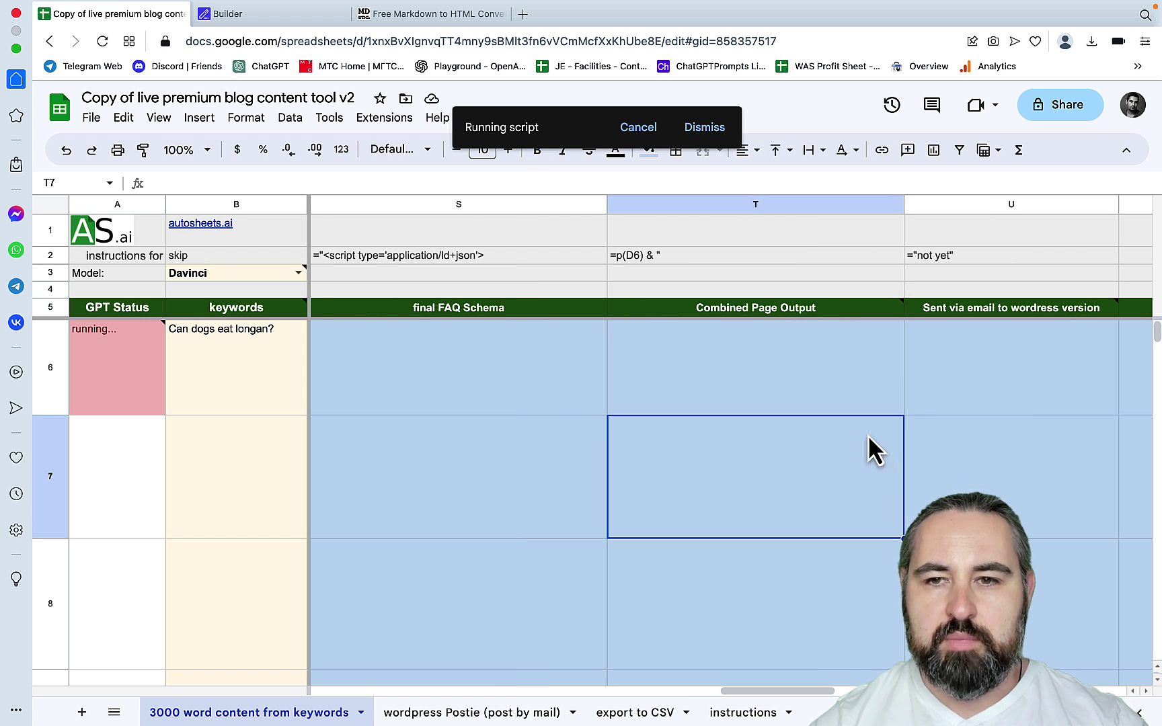
scroll(831, 269, "left", 8)
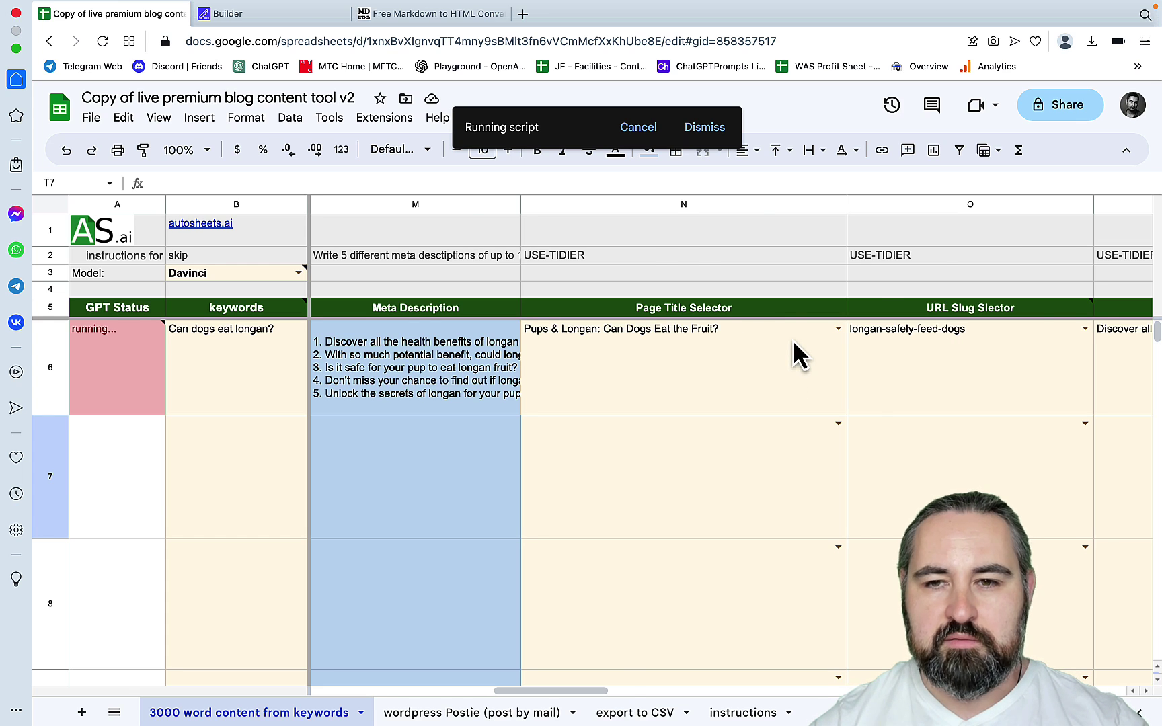
scroll(794, 343, "right", 3)
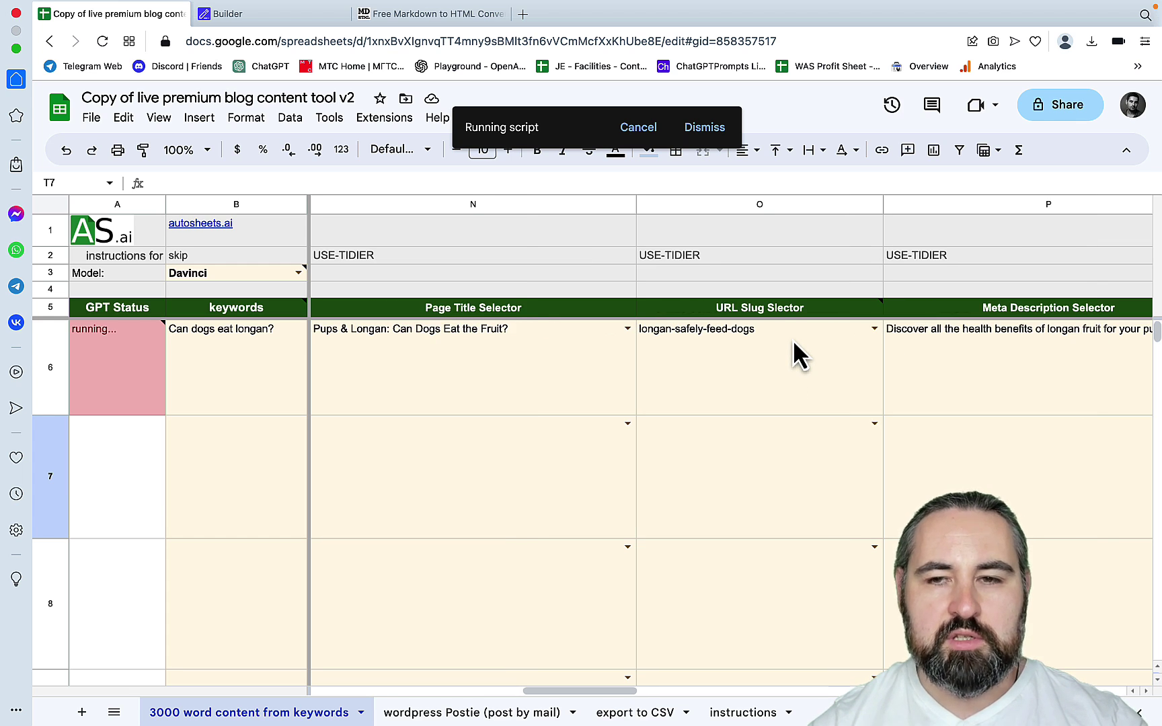
scroll(793, 339, "right", 6)
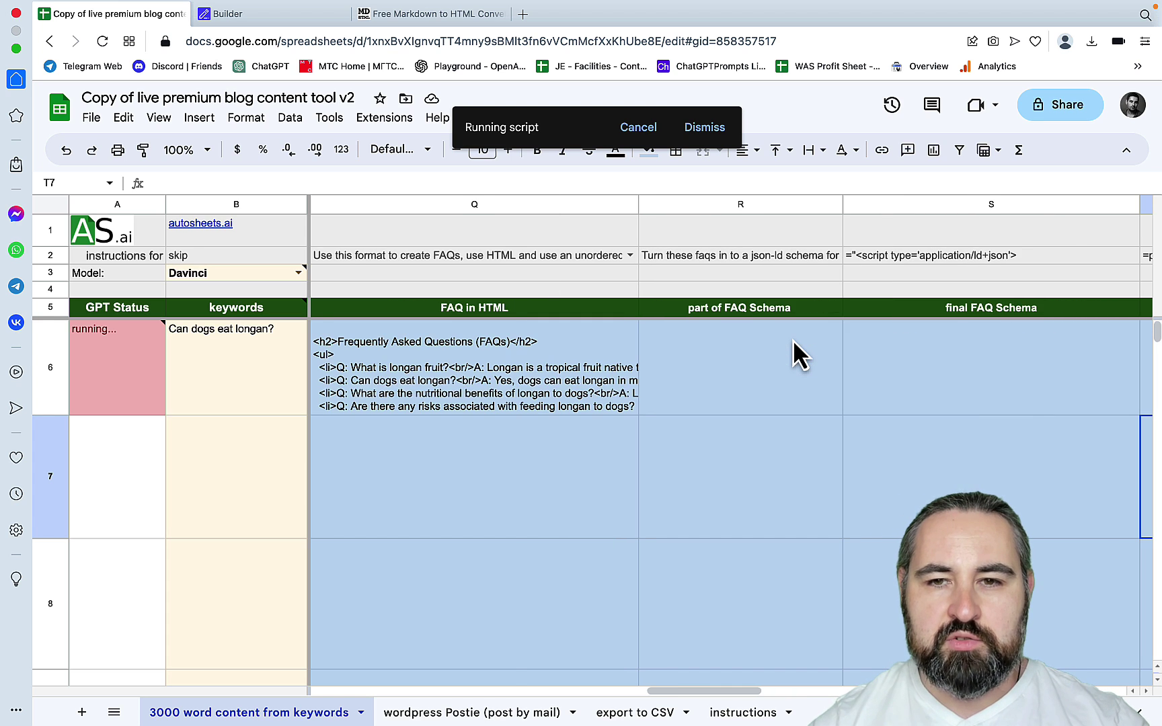
scroll(793, 339, "right", 2)
scroll(793, 339, "right", 4)
scroll(793, 340, "left", 6)
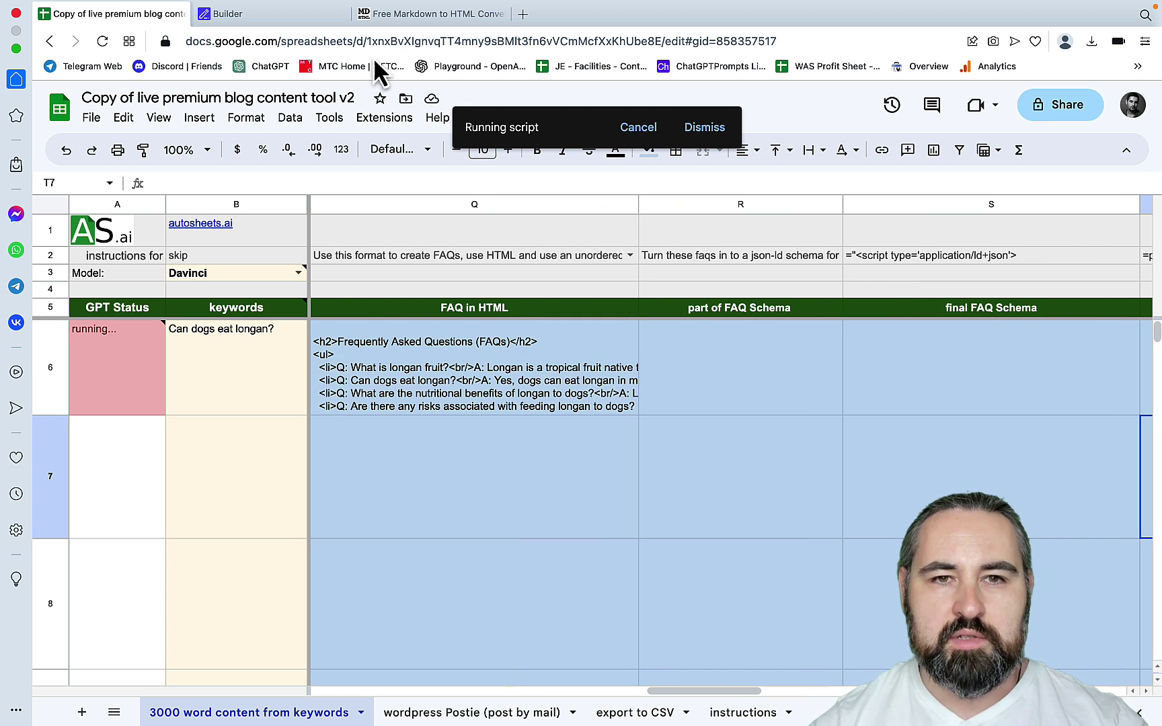
Step: Switch between the spreadsheet and the SEOWriting.ai Builder list until the longan article heads it
left_click(309, 18)
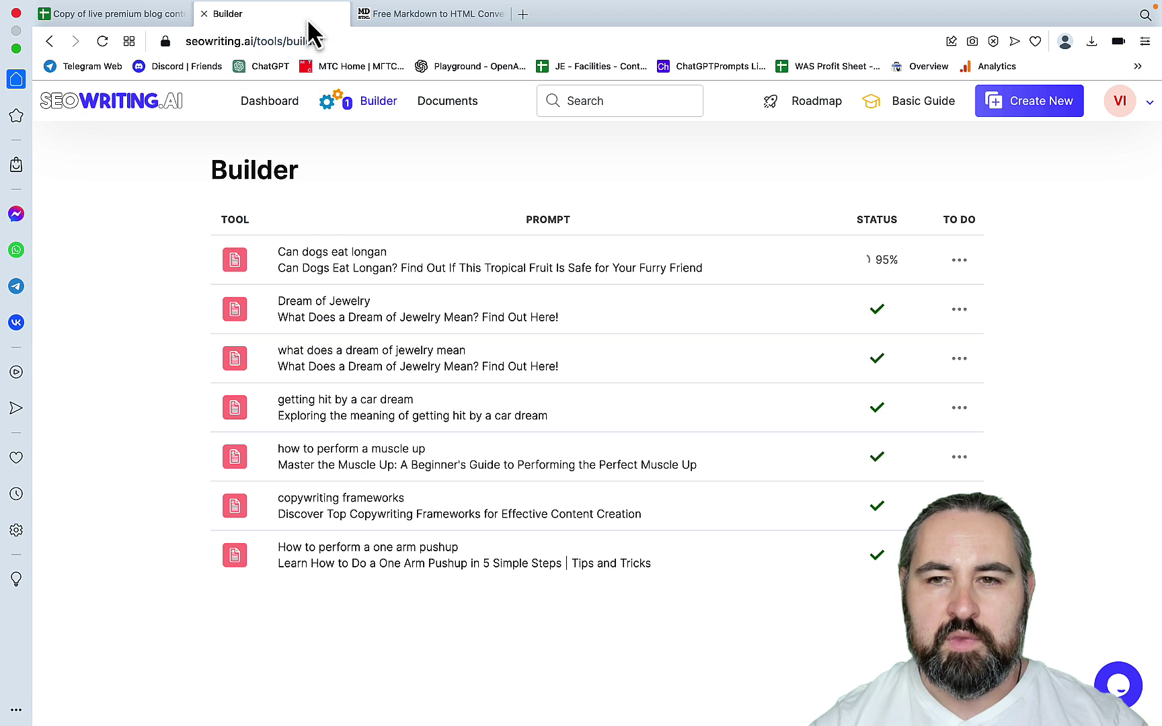
key("ctrl+Tab")
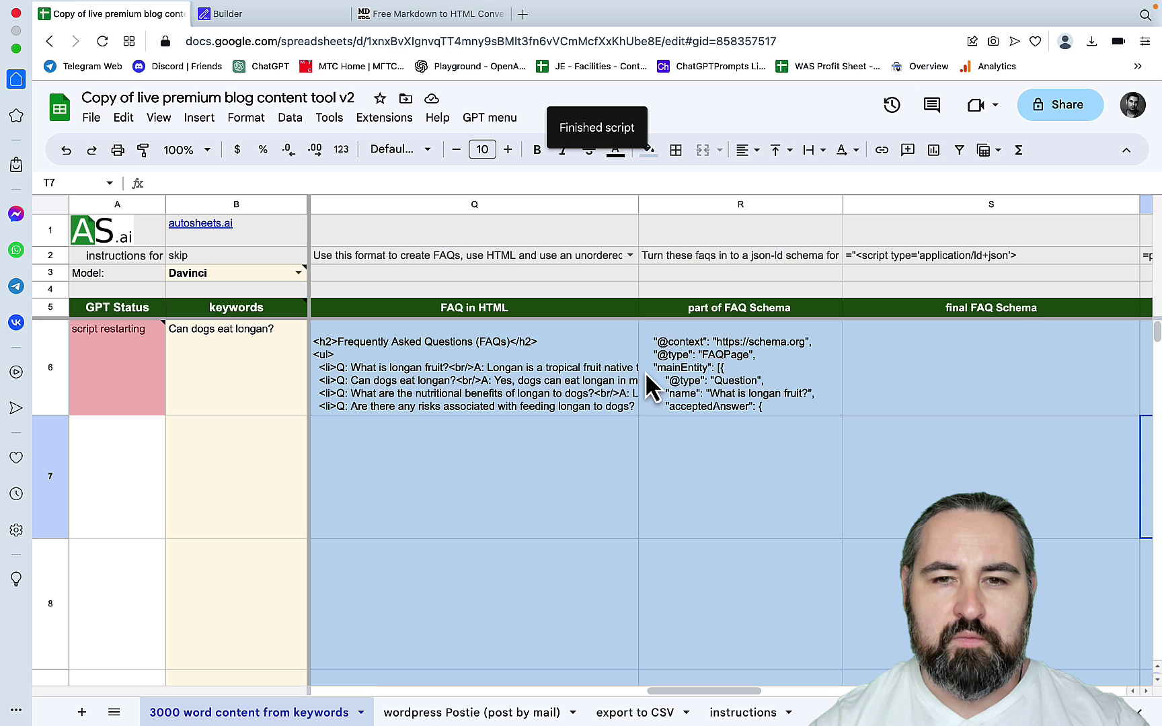
scroll(723, 361, "right", 3)
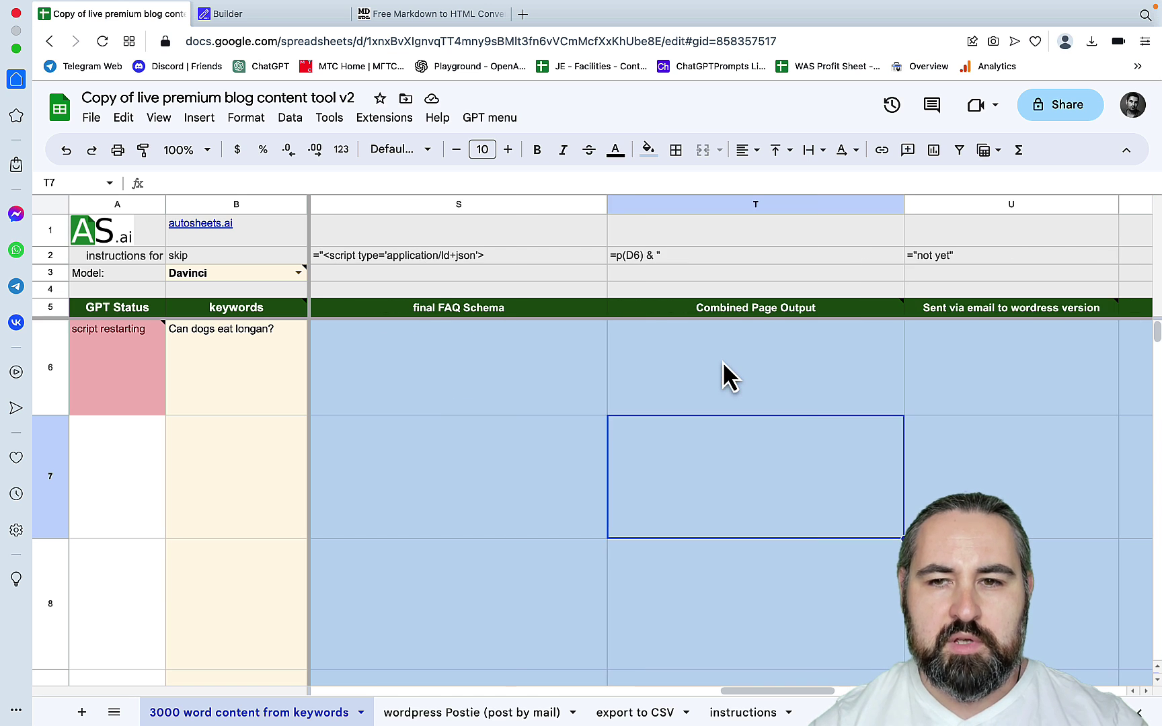
scroll(723, 361, "left", 2)
left_click(304, 19)
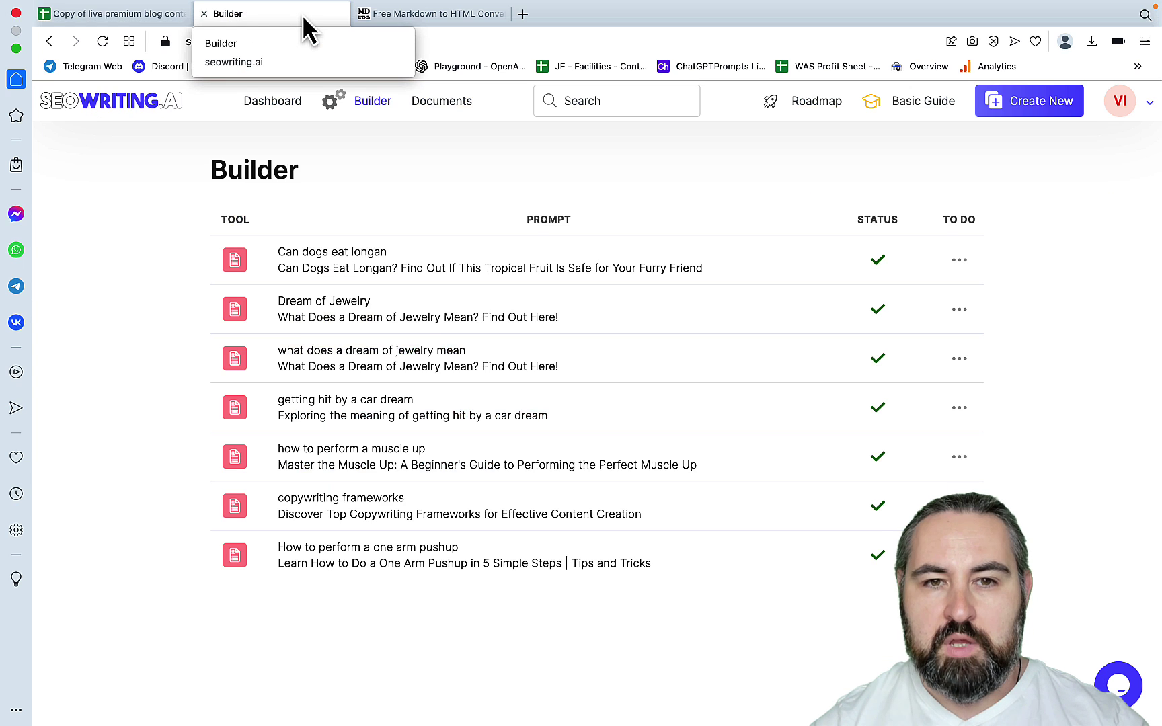
left_click(165, 15)
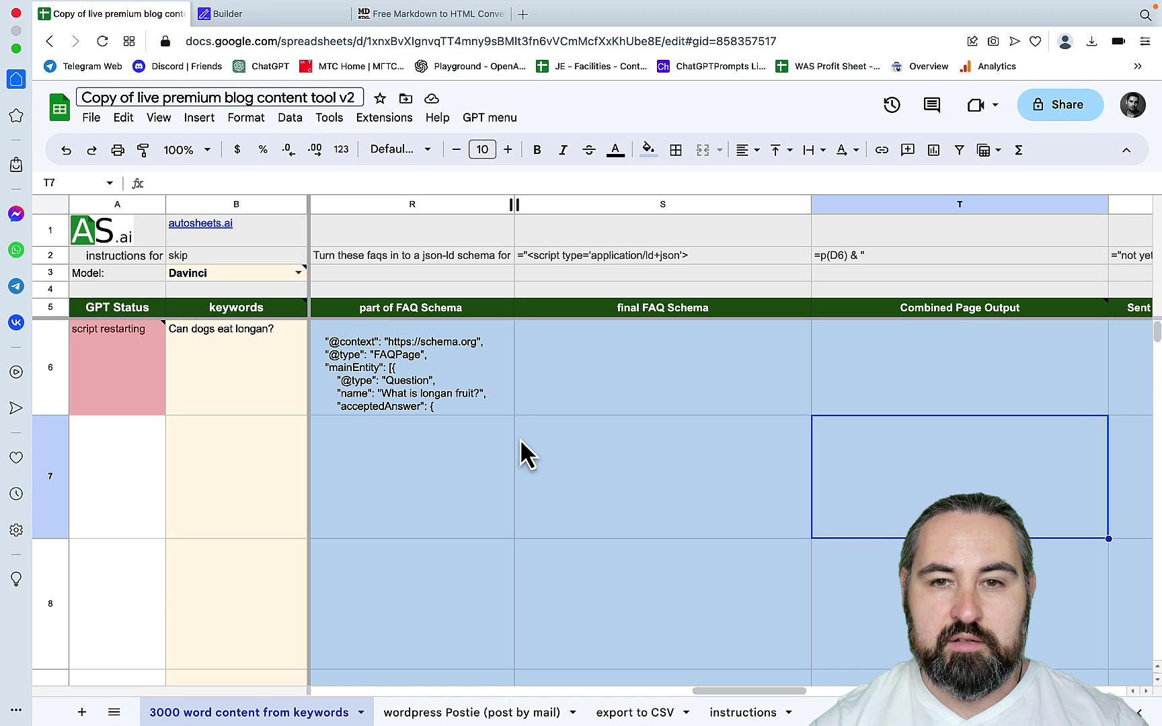
left_click(286, 16)
Step: Open the 'Can dogs eat longan' article and briefly show its meta title and description
left_click(347, 270)
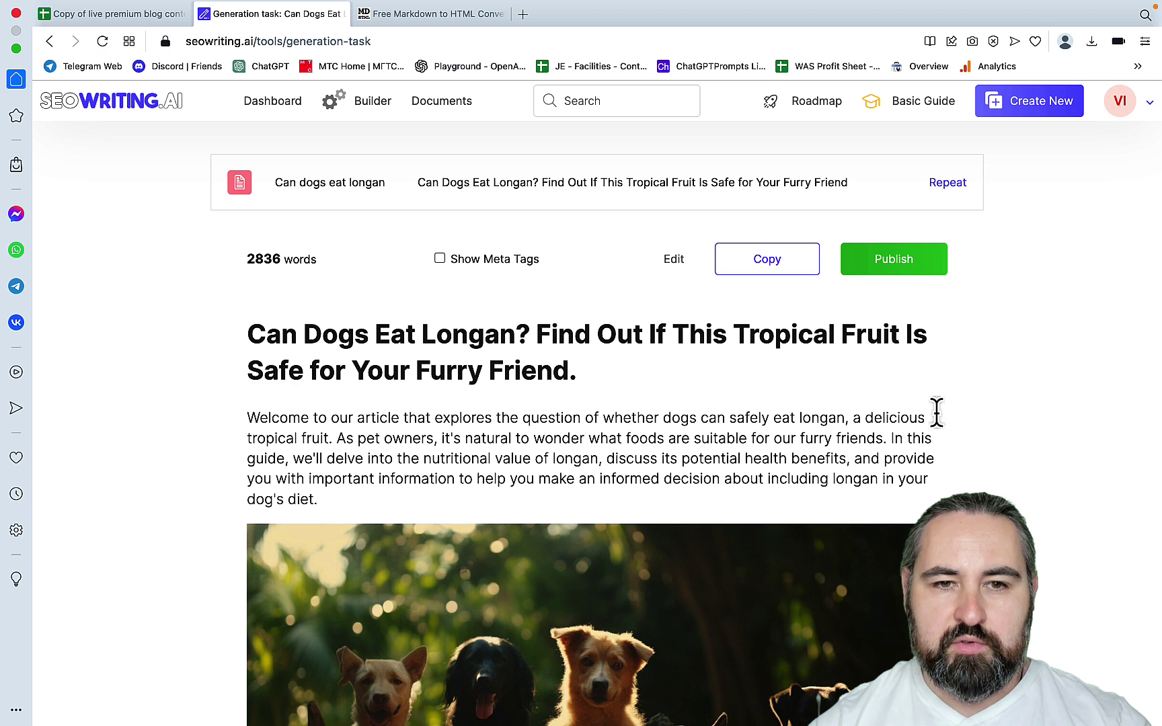
left_click(440, 259)
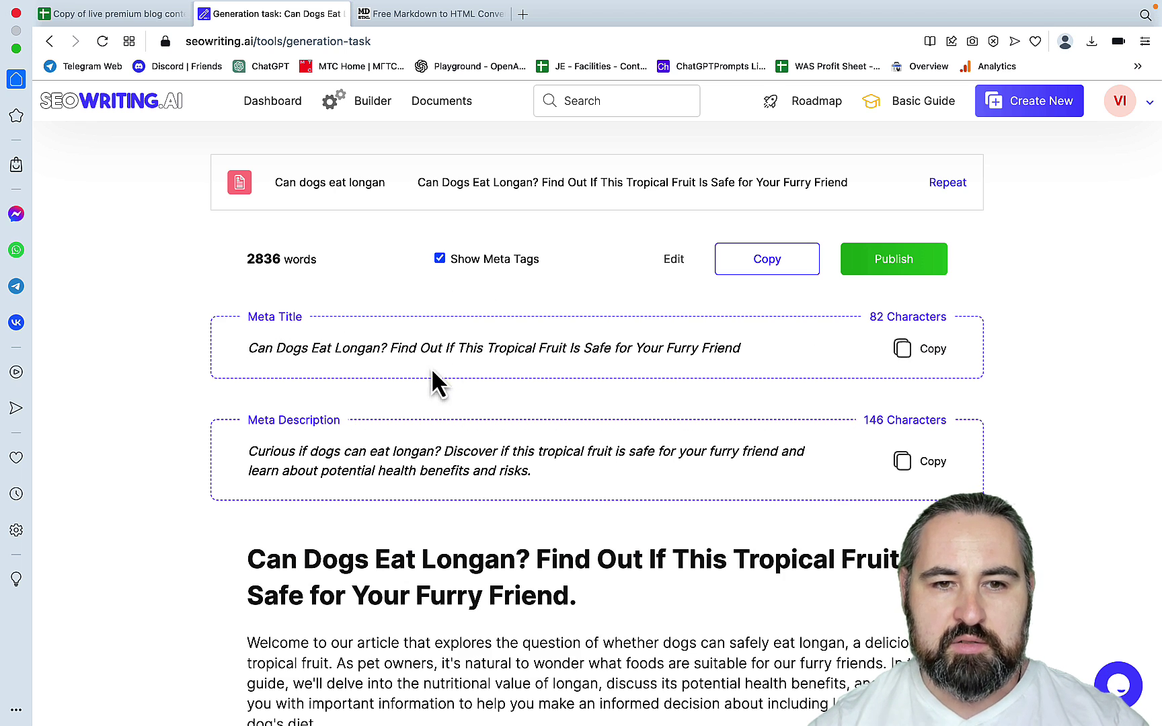
left_click(440, 260)
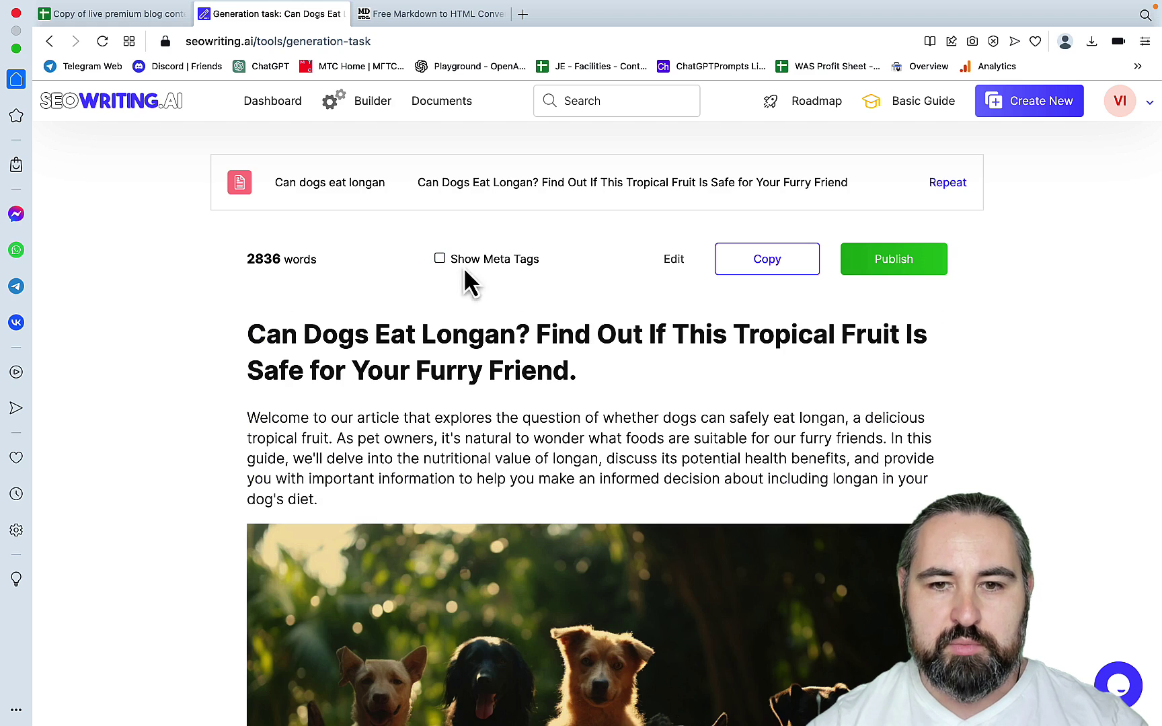
Step: Read through the illustrated sections down to the 12-question FAQ, then head back up
scroll(707, 382, "down", 2)
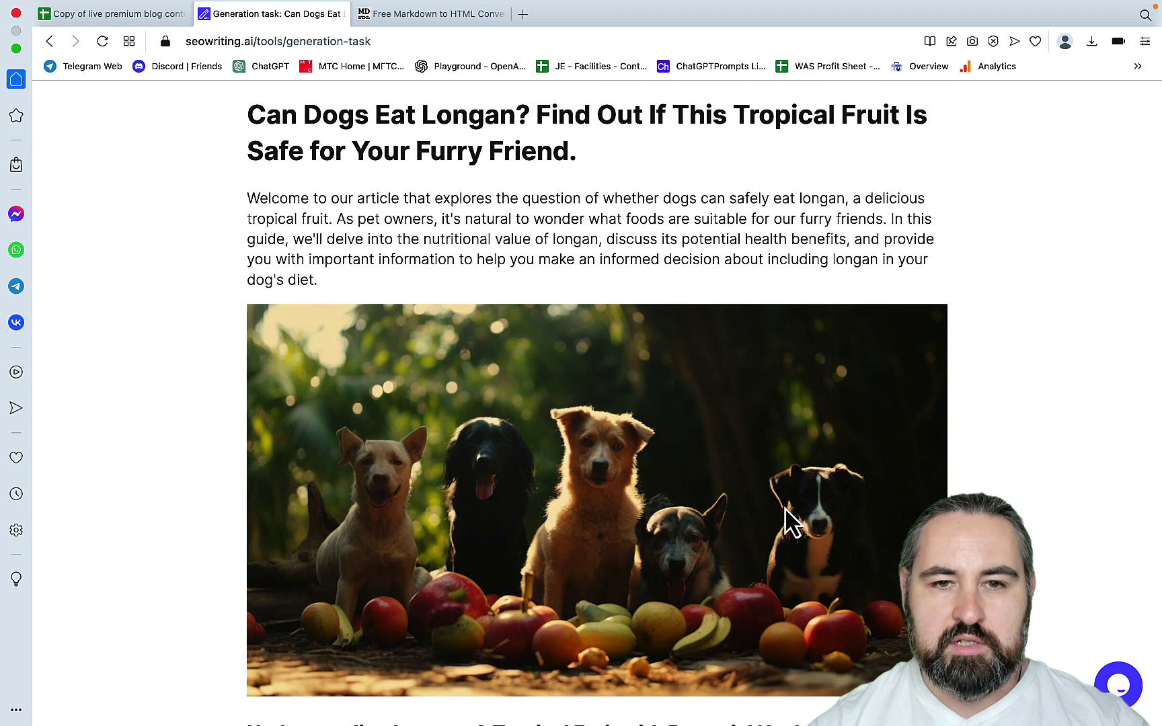
scroll(786, 519, "down", 3)
scroll(785, 511, "down", 3)
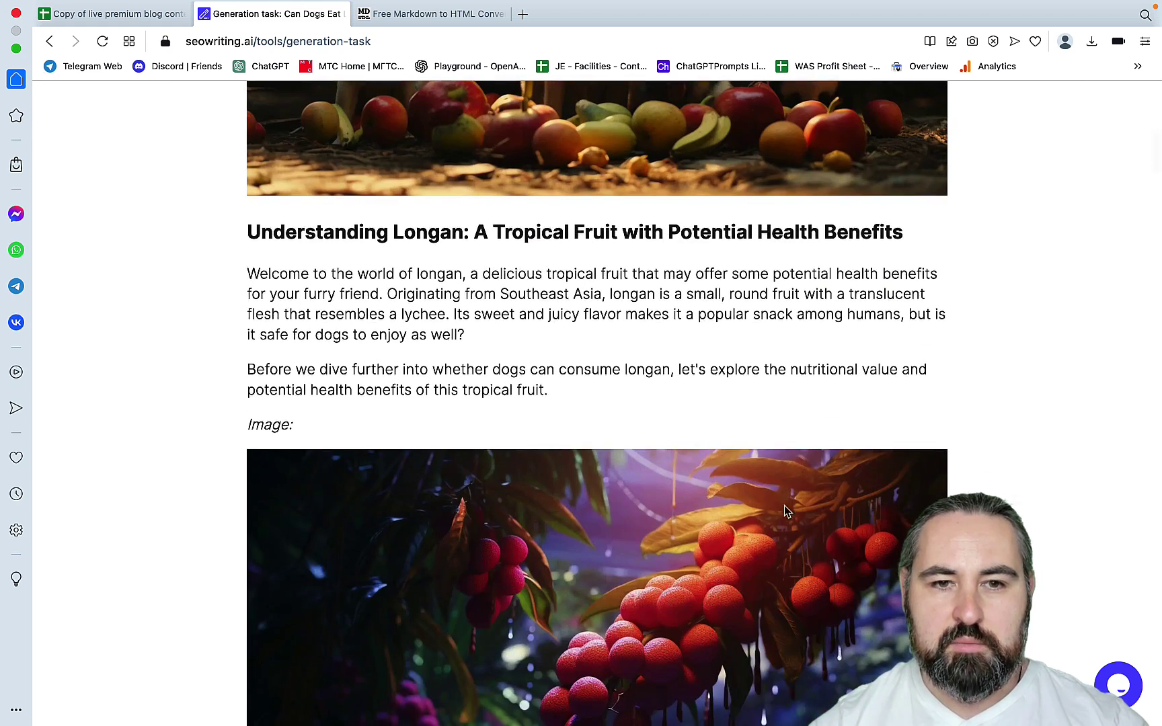
scroll(774, 464, "down", 5)
scroll(773, 460, "down", 12)
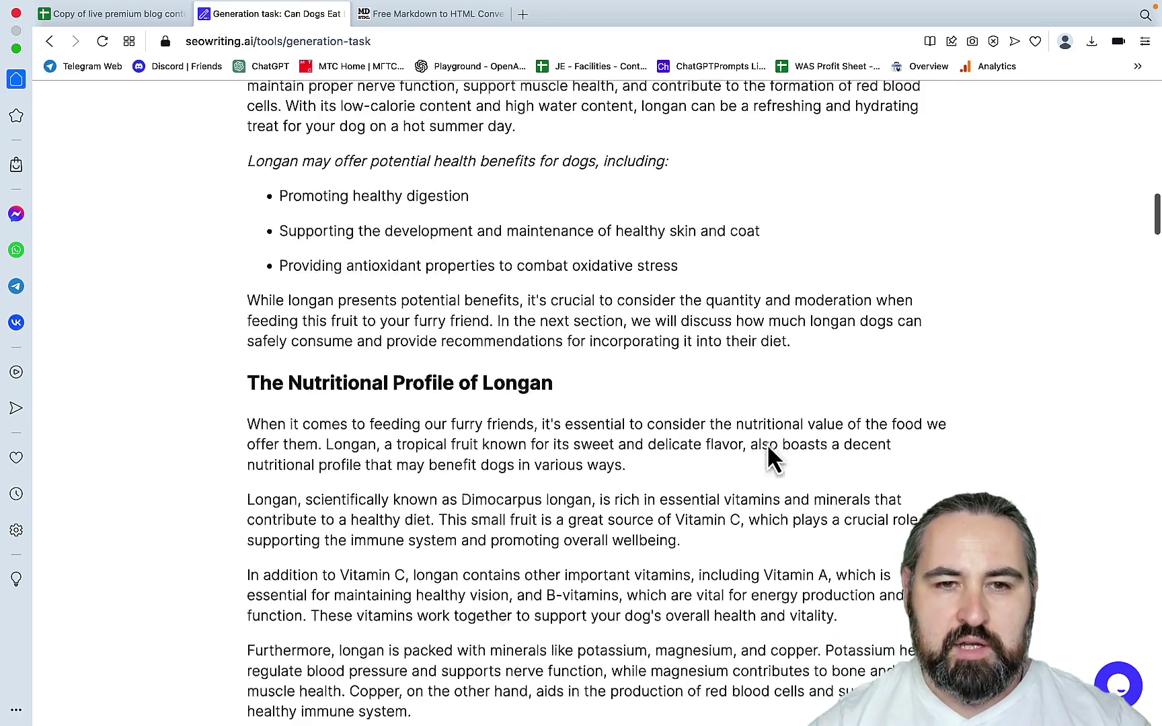
scroll(767, 442, "down", 1)
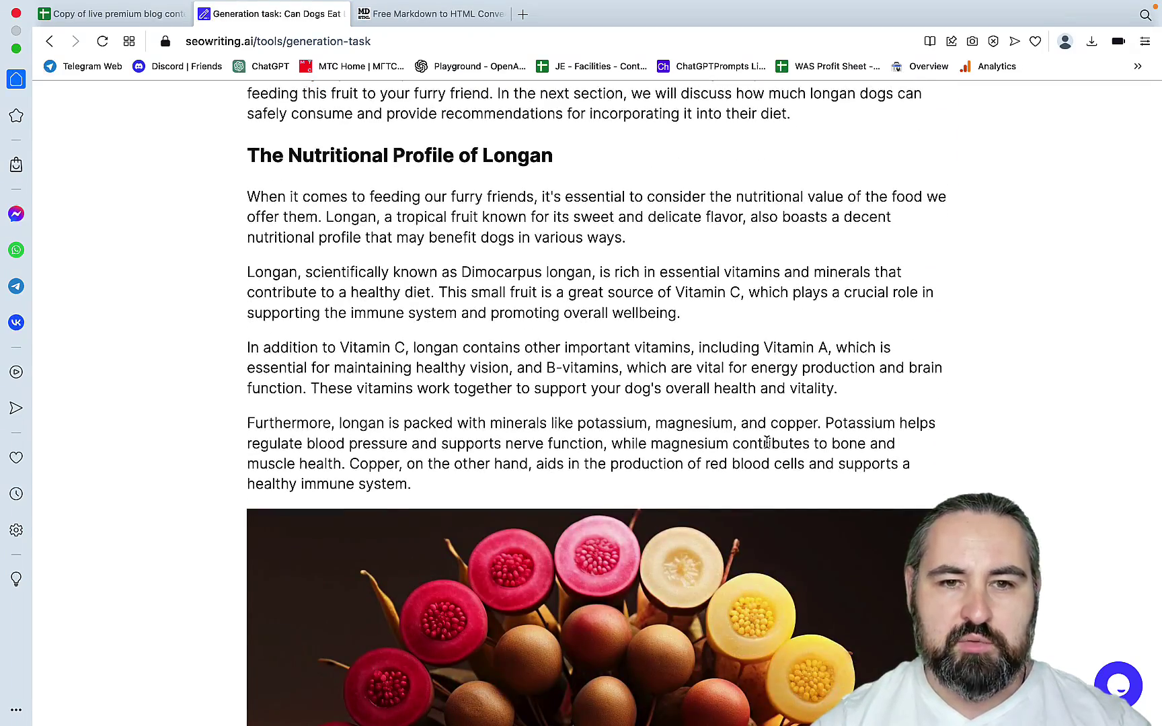
scroll(766, 442, "down", 10)
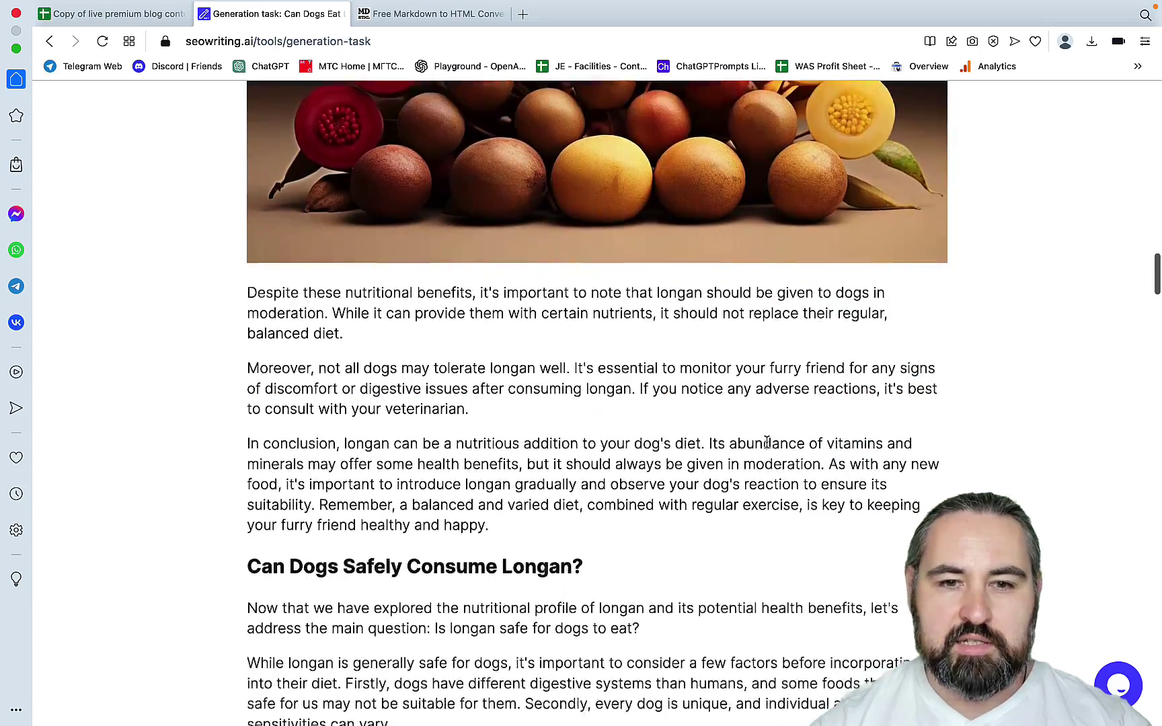
scroll(767, 442, "up", 4)
scroll(767, 444, "down", 8)
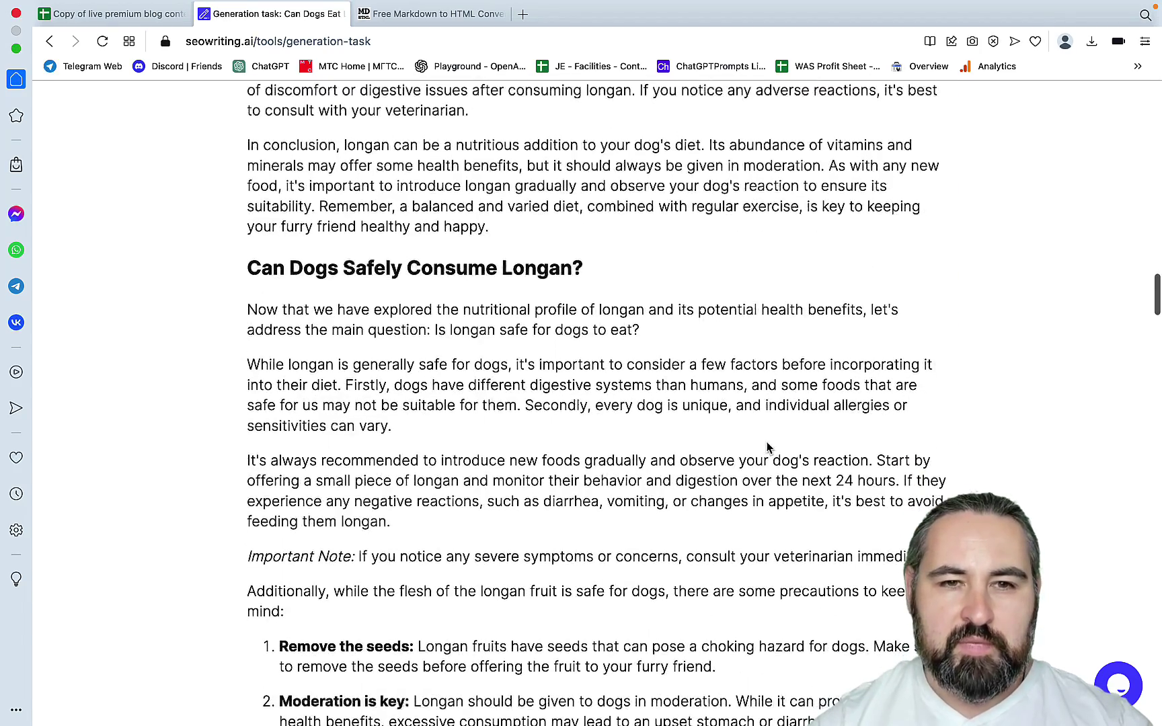
scroll(769, 448, "down", 8)
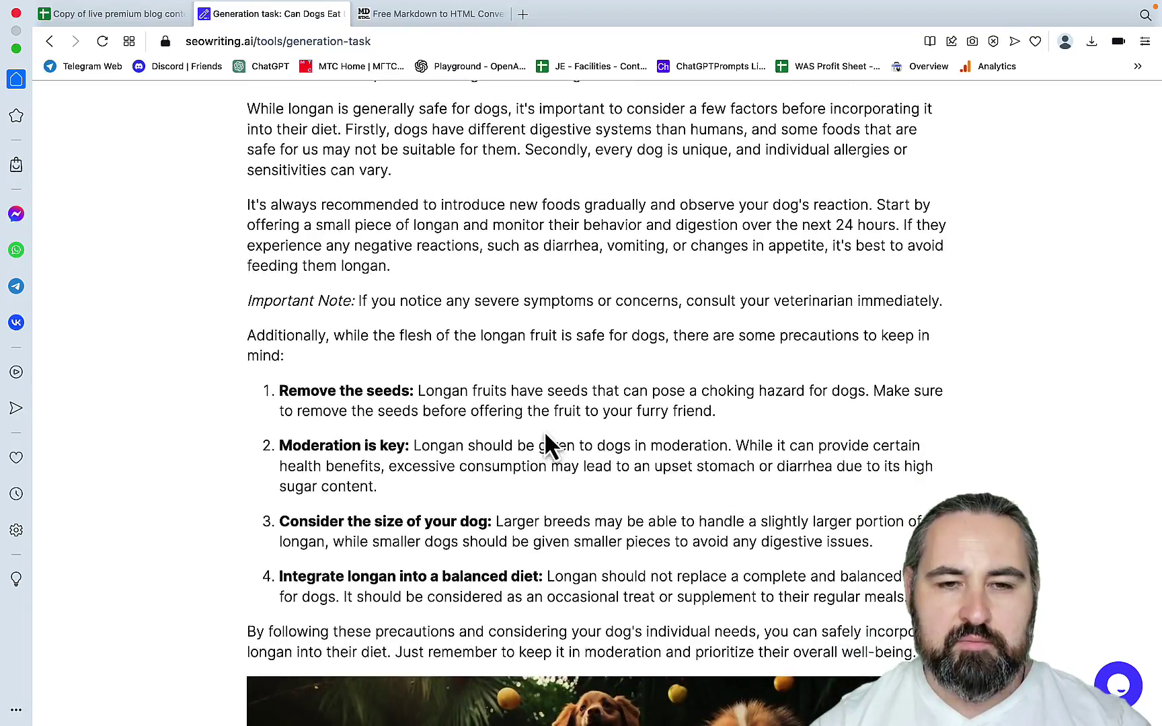
scroll(544, 437, "down", 10)
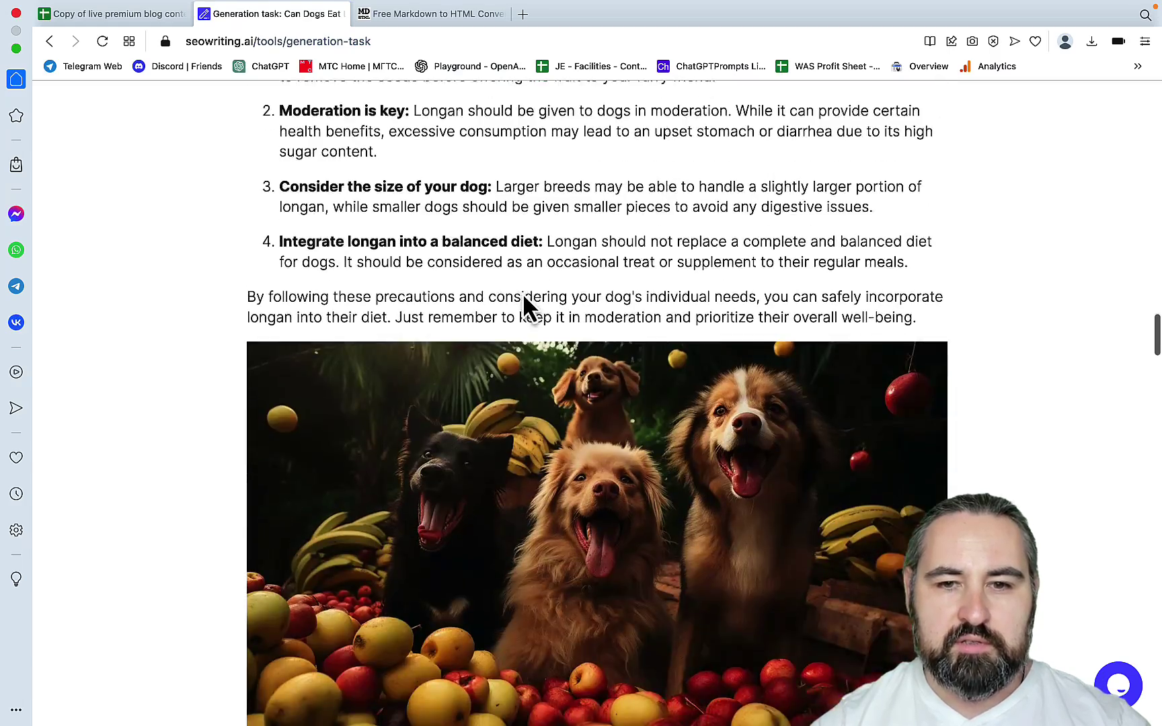
scroll(523, 299, "down", 2)
scroll(642, 383, "down", 2)
scroll(643, 373, "down", 1)
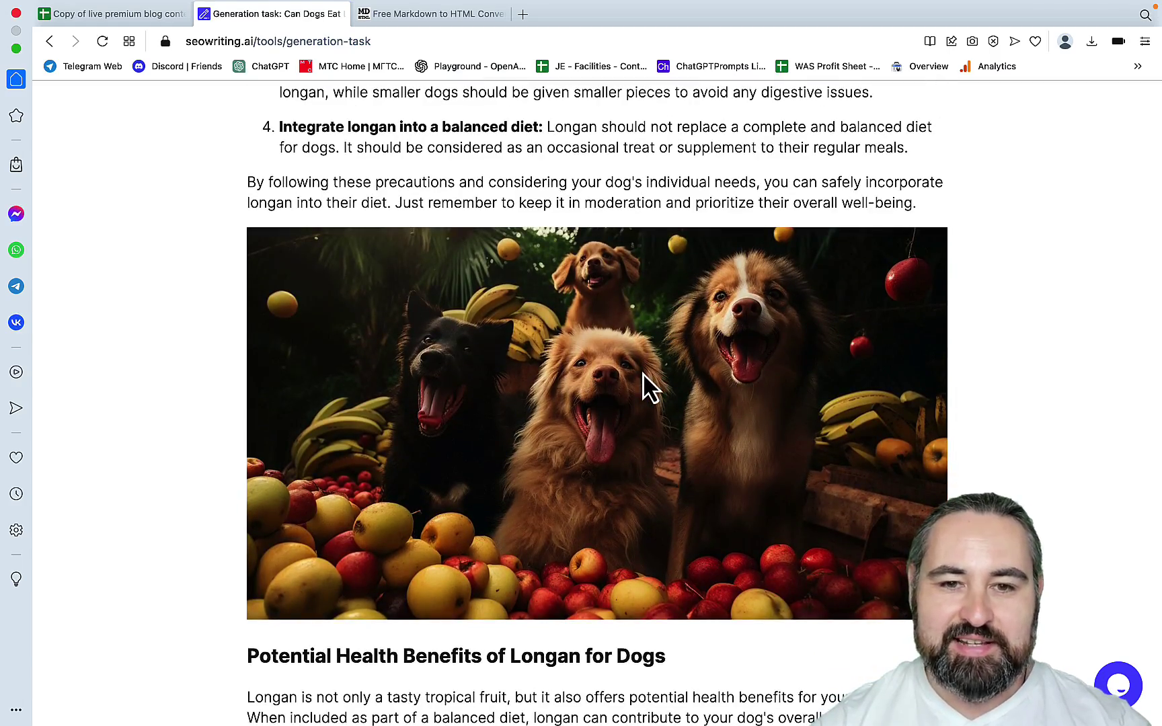
scroll(643, 372, "down", 15)
scroll(643, 373, "down", 20)
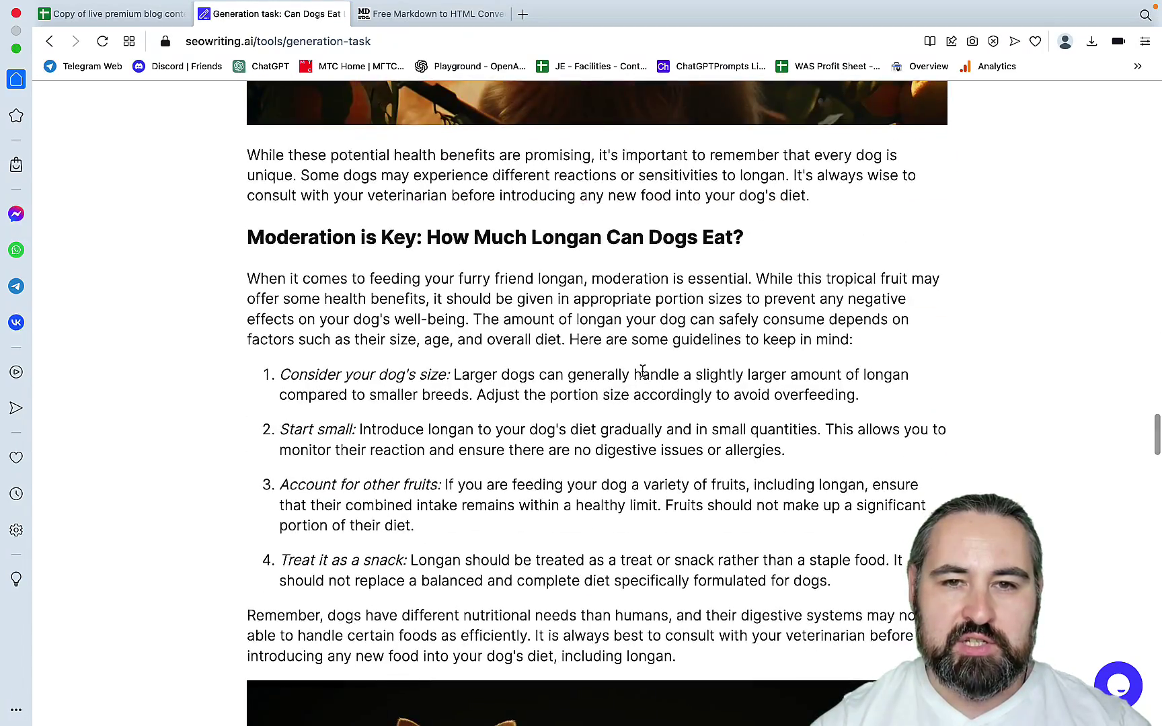
scroll(643, 372, "down", 17)
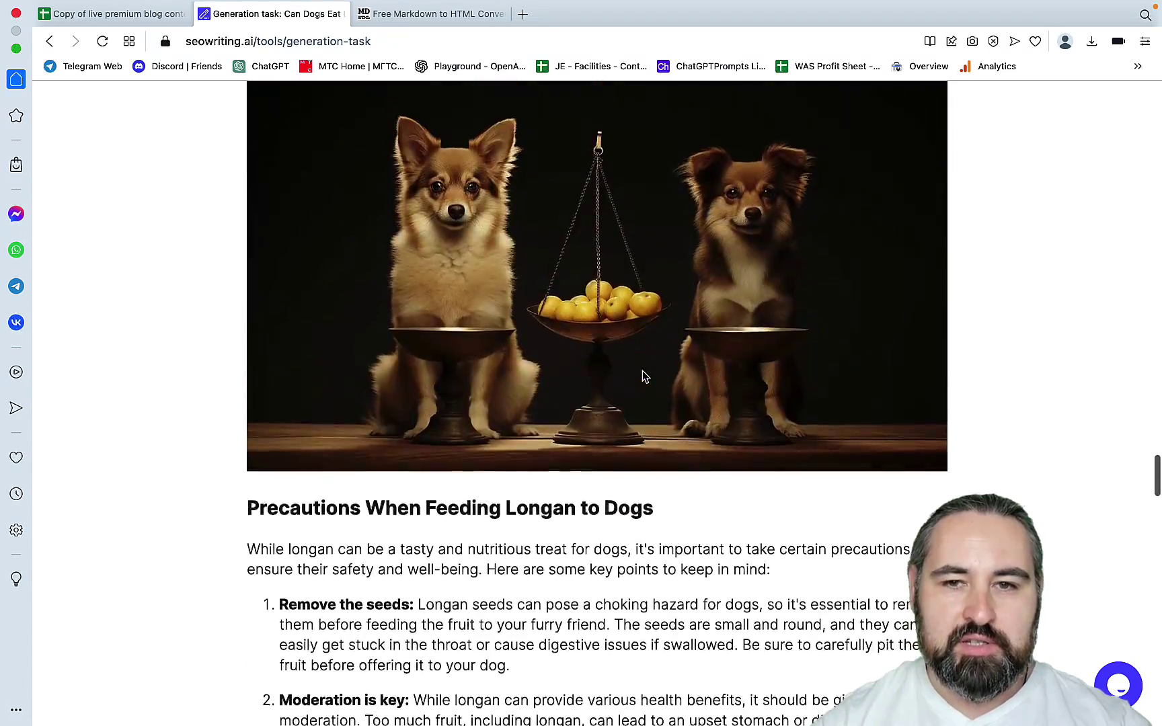
scroll(751, 354, "down", 20)
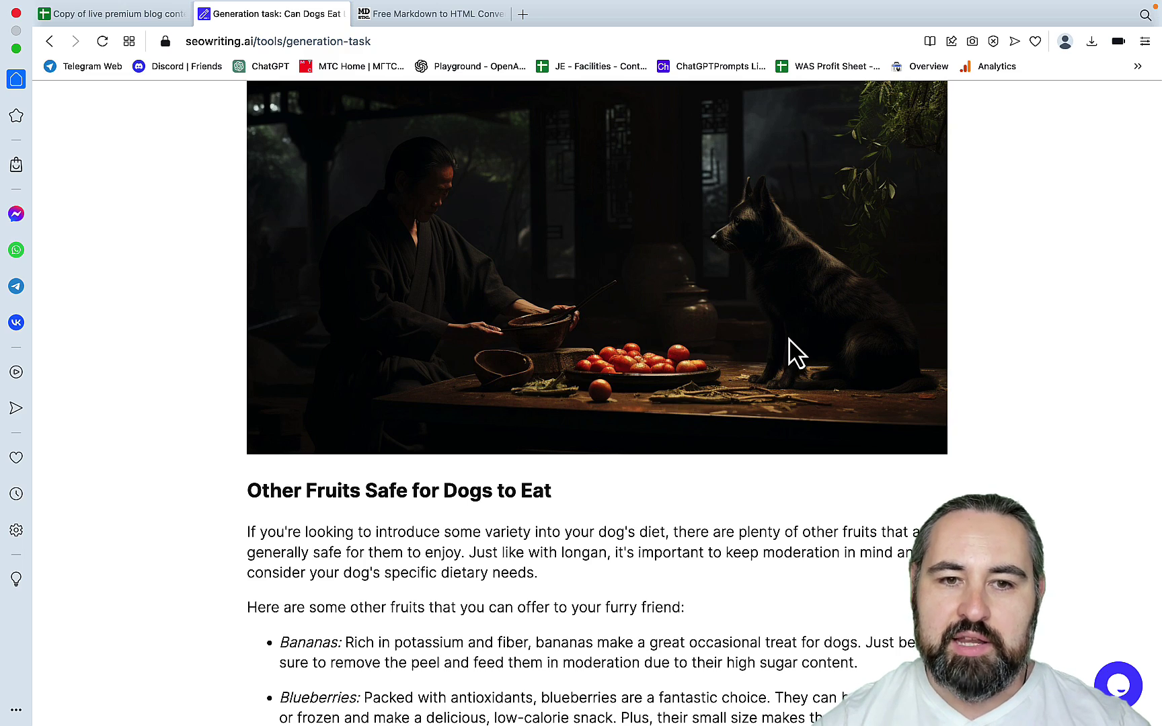
scroll(792, 343, "down", 10)
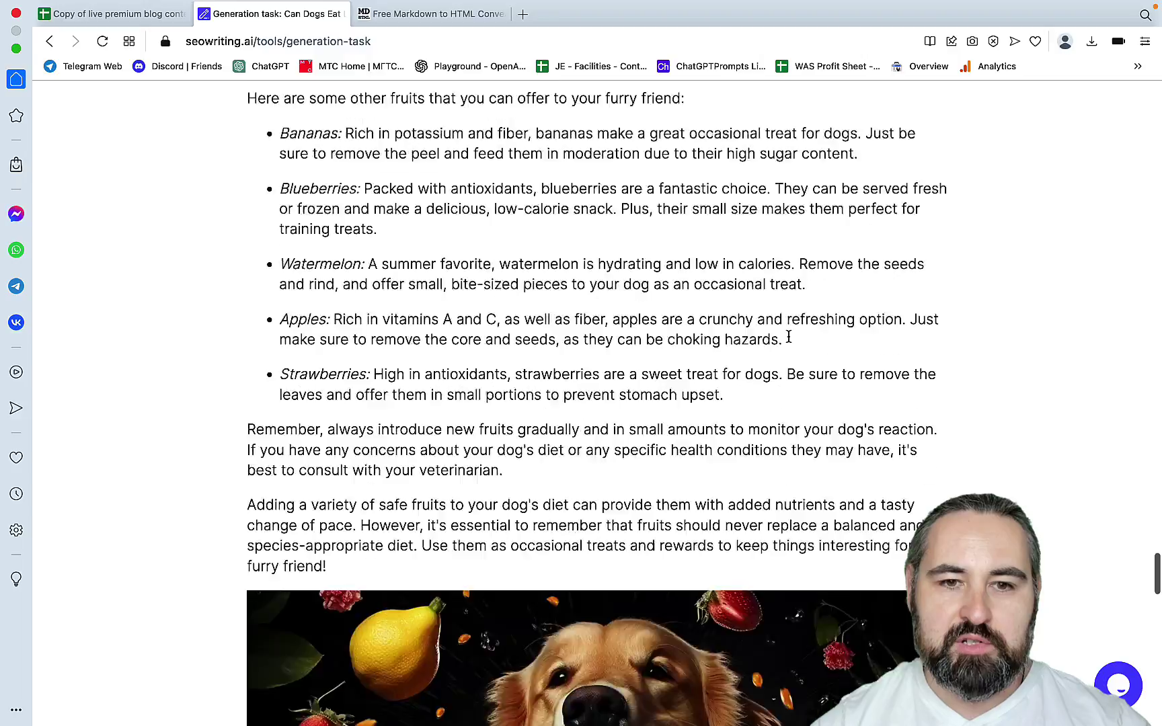
scroll(789, 336, "down", 12)
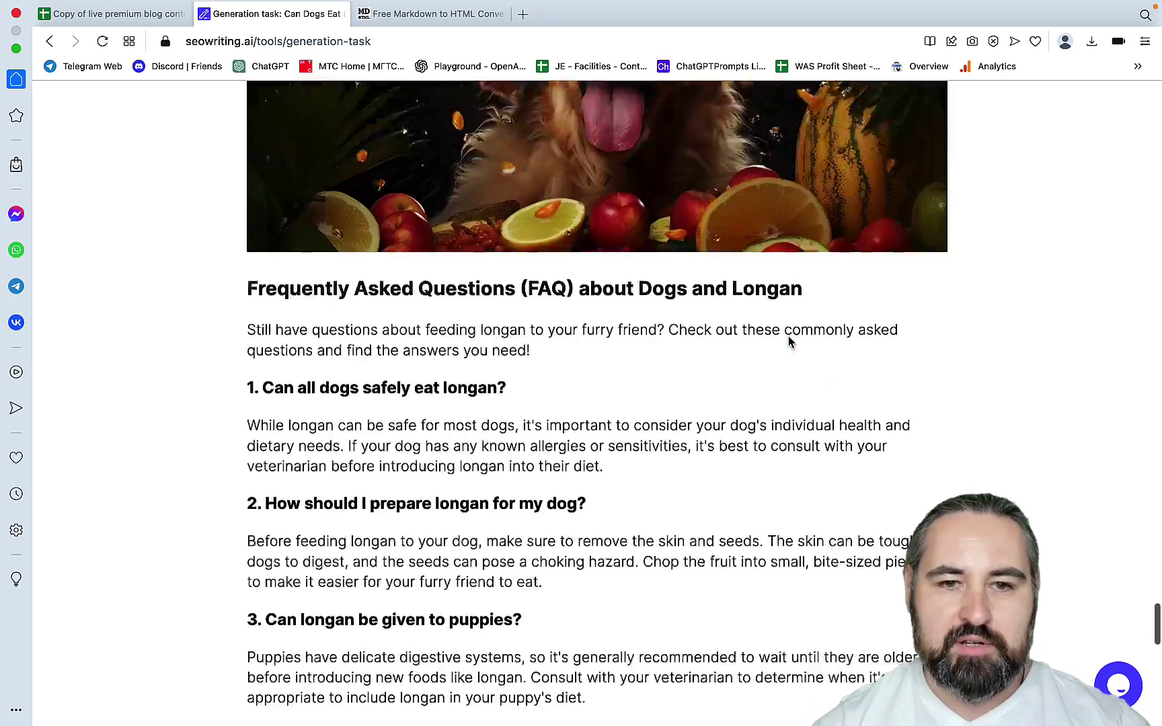
scroll(789, 343, "down", 18)
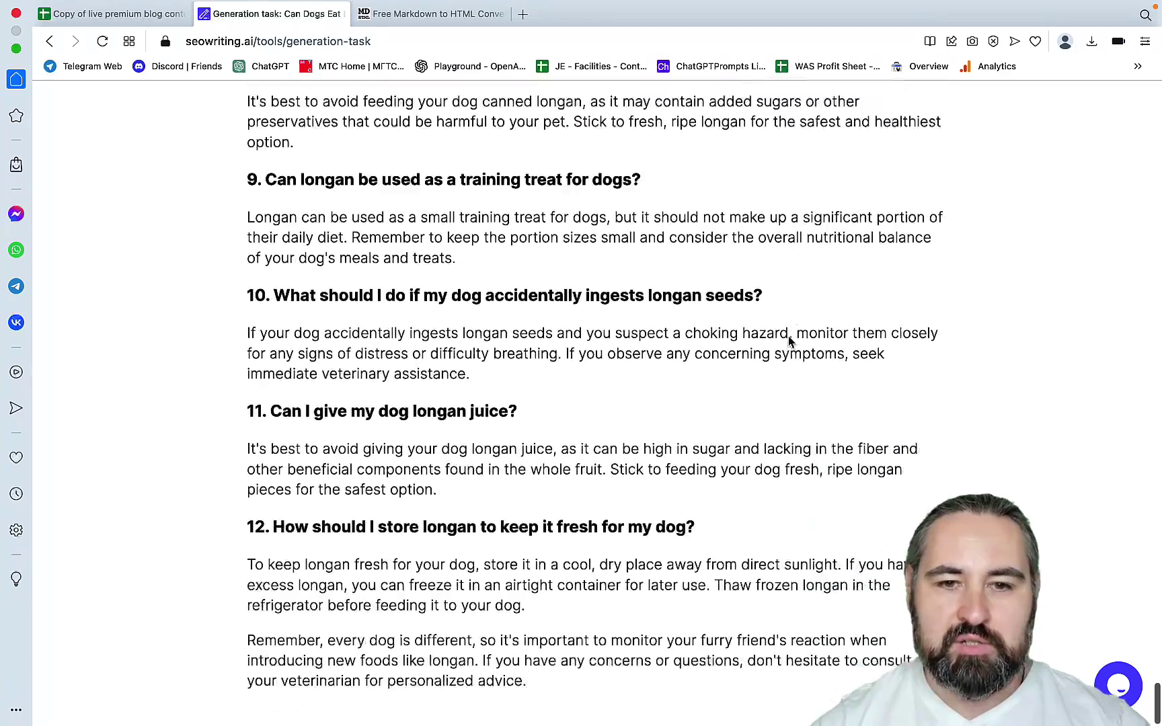
scroll(790, 340, "up", 20)
right_click(791, 334)
left_click(799, 17)
scroll(853, 370, "up", 20)
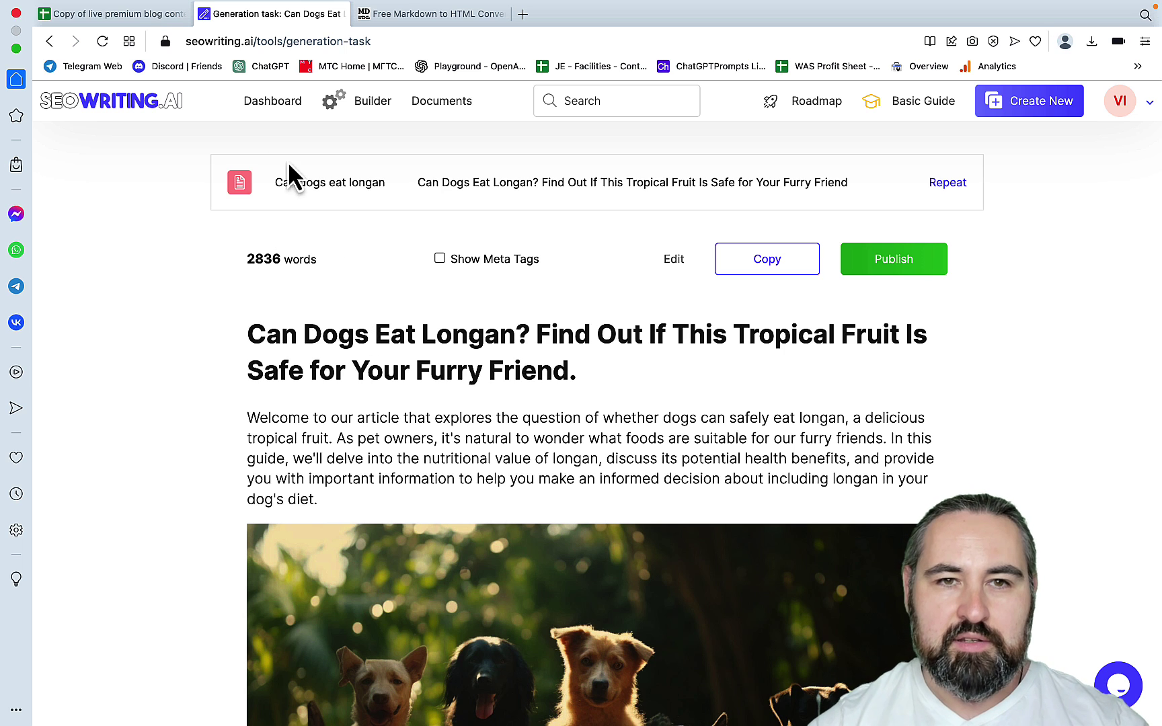
Step: Copy all of the Combined Page Output HTML from cell T6
left_click(132, 14)
scroll(484, 445, "right", 3)
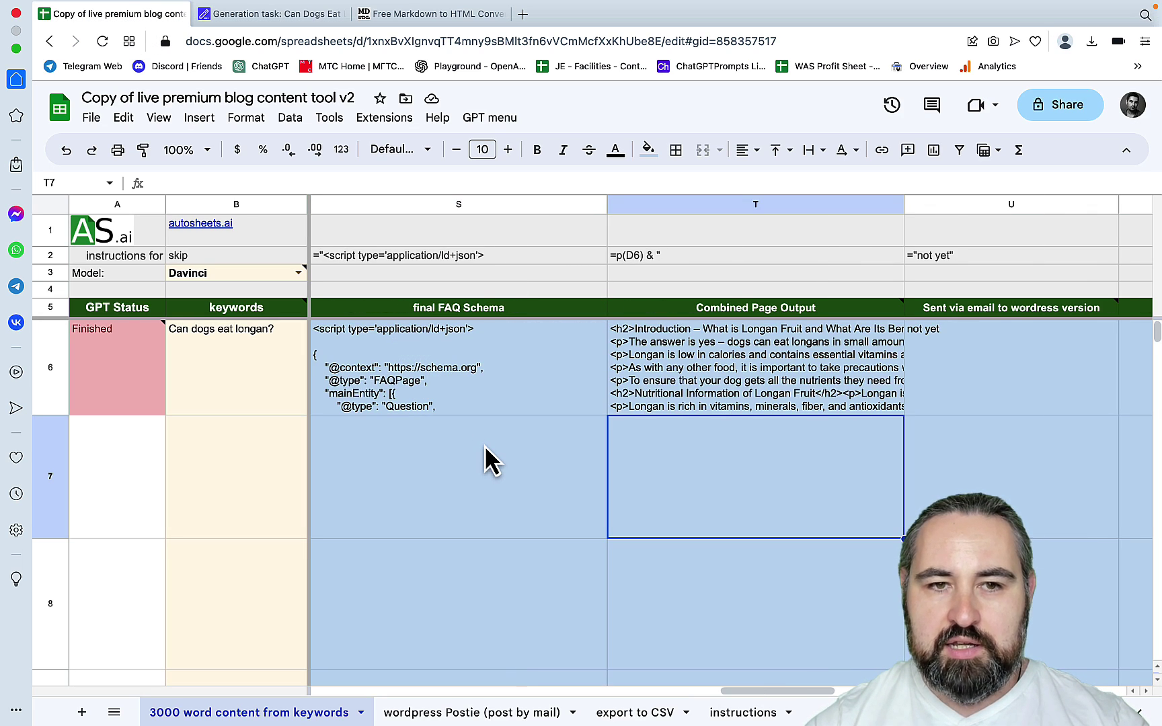
left_click(750, 396)
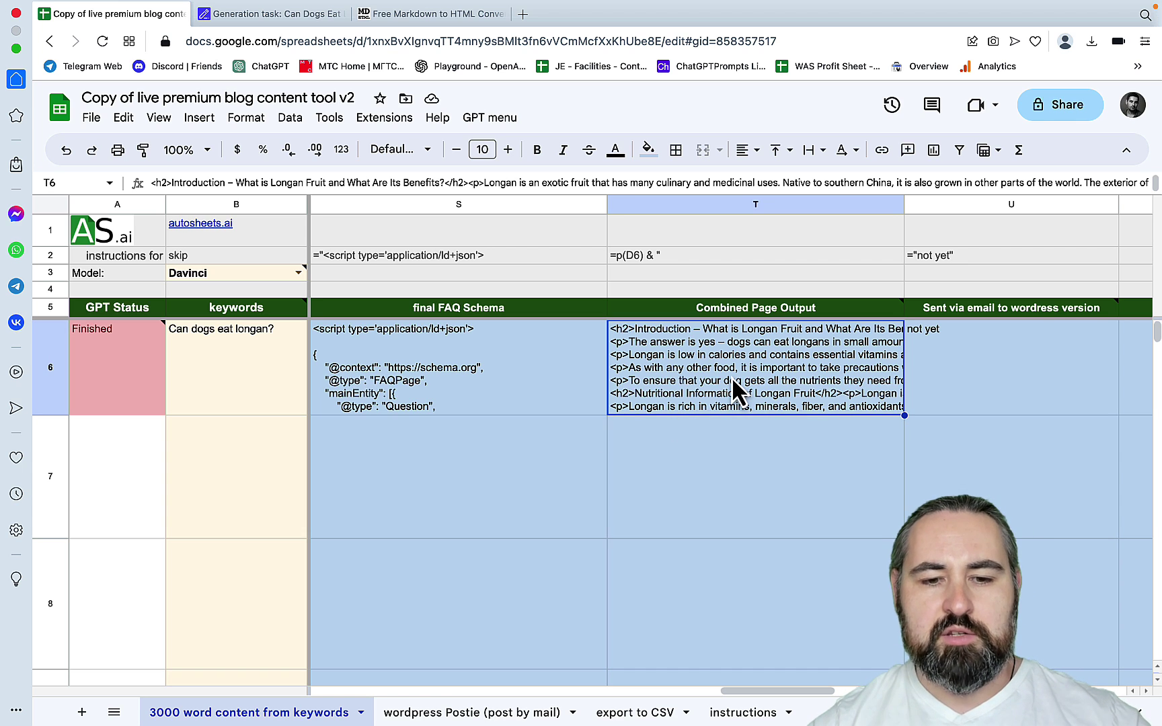
double_click(732, 380)
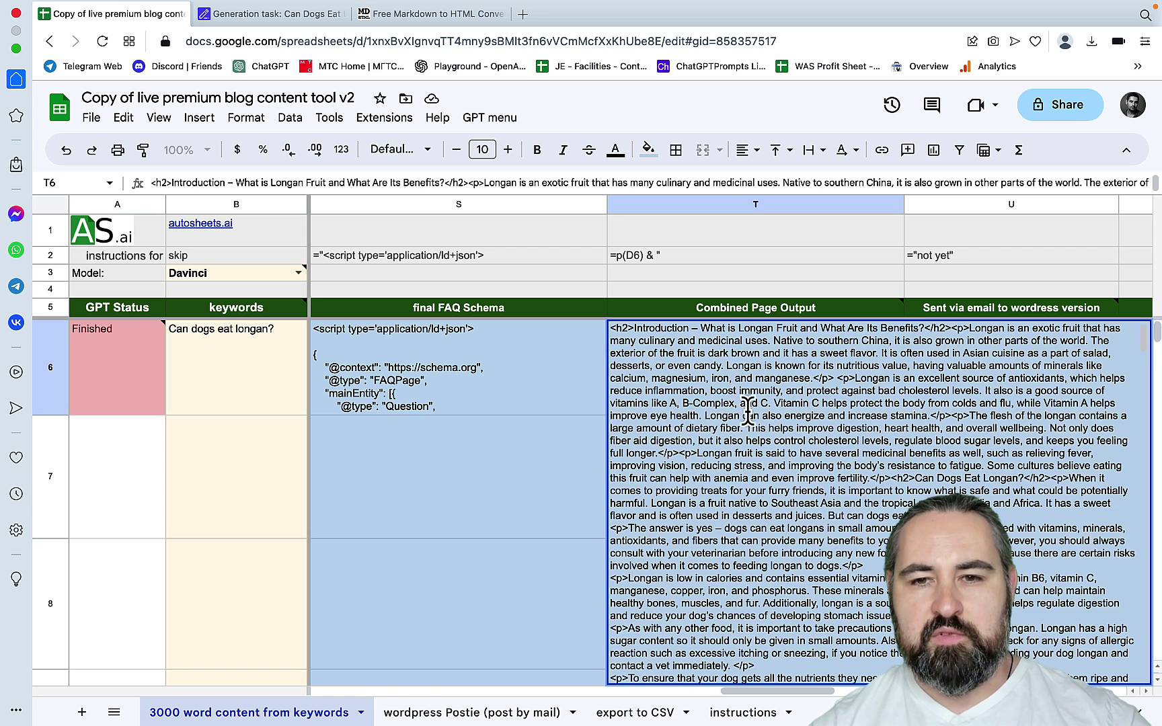
key("ctrl+a")
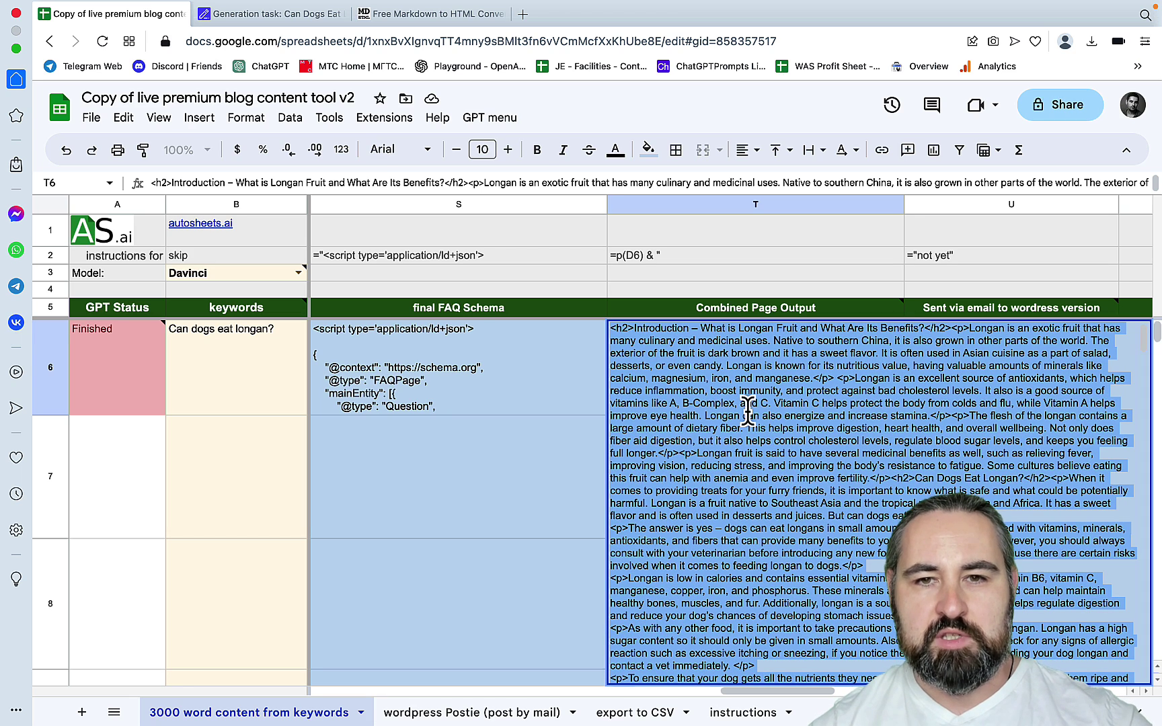
Step: Replace the sample text in the Markdown to HTML Converter with the copied longan HTML
left_click(430, 14)
left_click(329, 363)
key("ctrl+a")
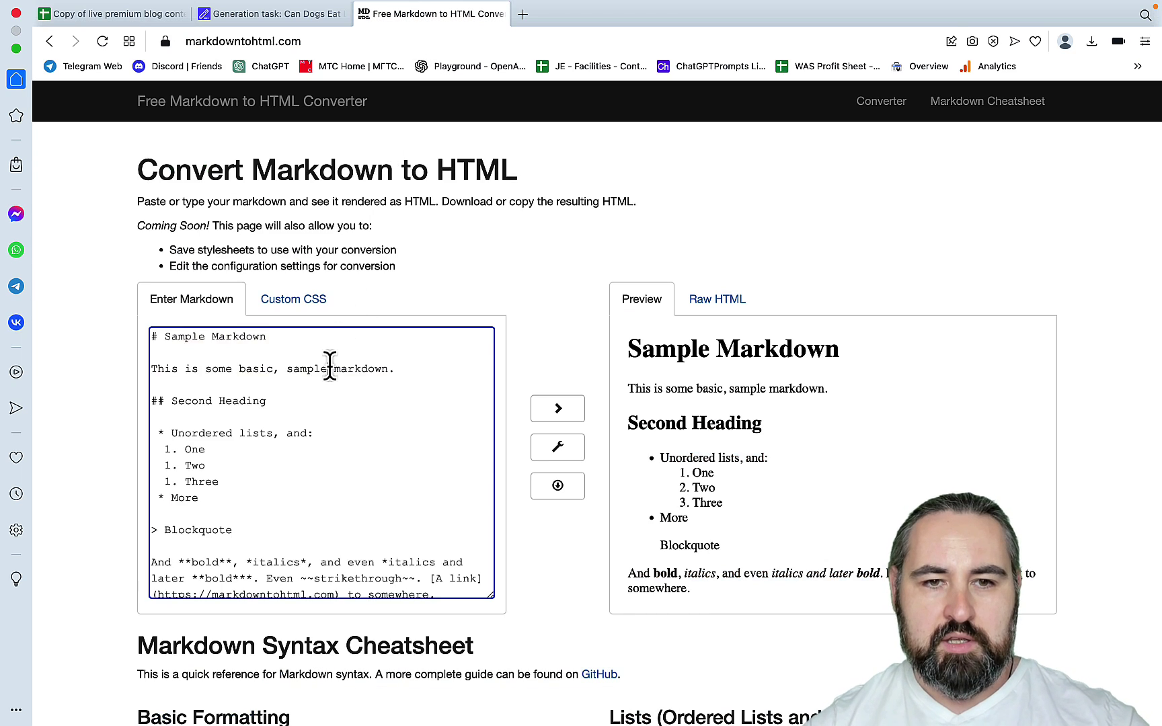
key("ctrl+v")
Step: Scroll through the rendered preview and follow its Harvard reference link
scroll(817, 424, "down", 5)
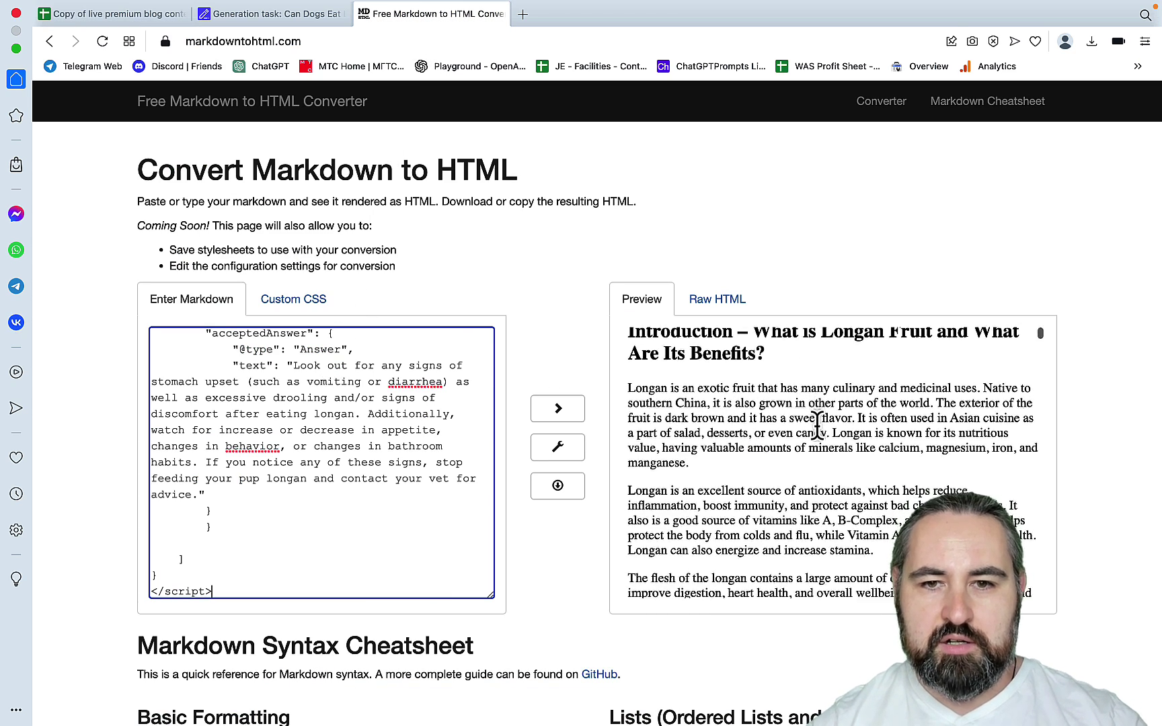
scroll(817, 411, "up", 3)
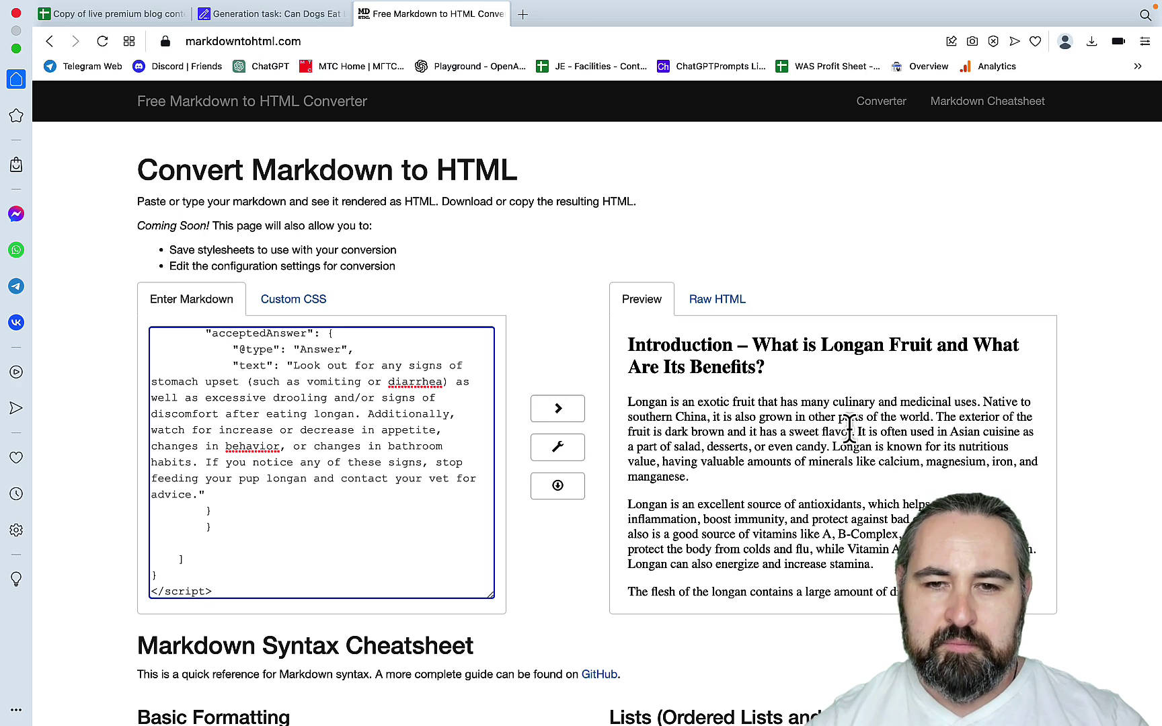
scroll(849, 430, "down", 5)
scroll(850, 434, "down", 1)
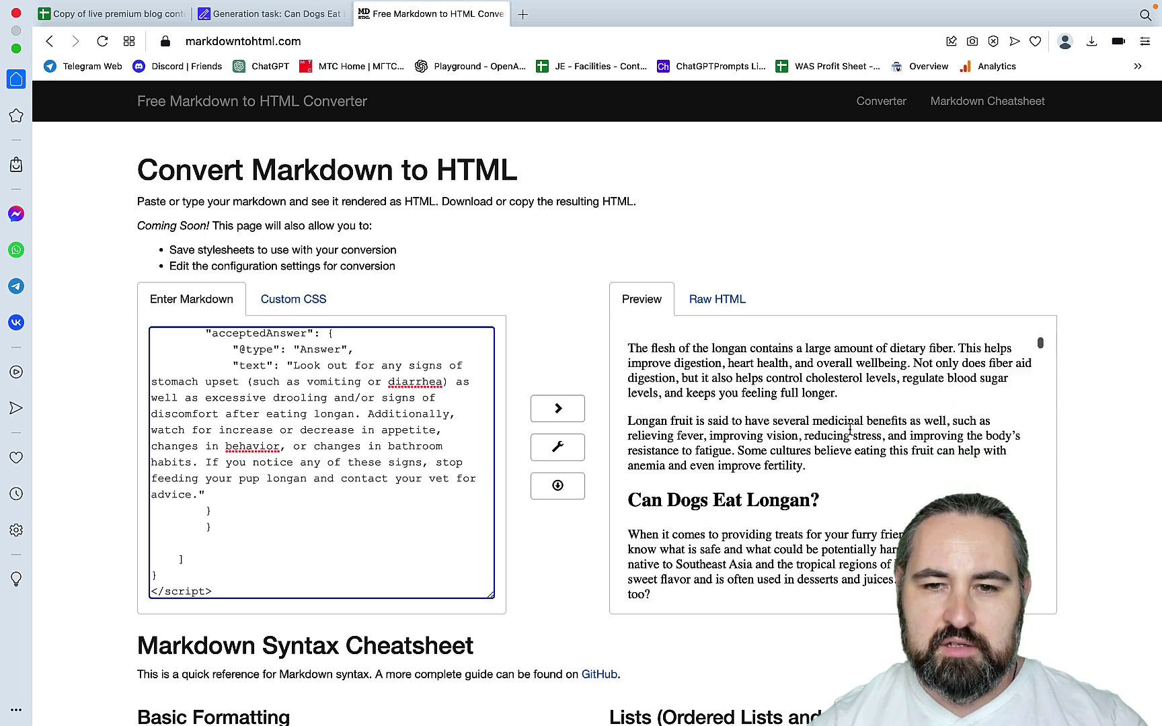
scroll(850, 429, "down", 4)
scroll(851, 429, "down", 10)
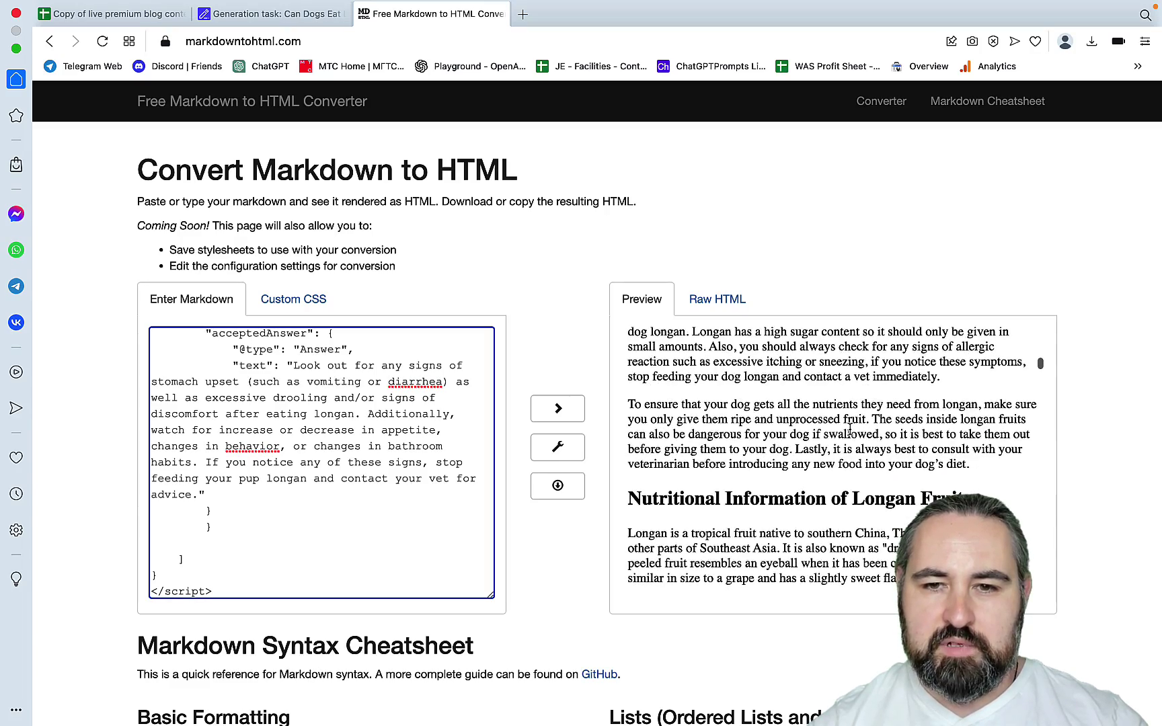
scroll(851, 430, "up", 3)
scroll(850, 430, "down", 9)
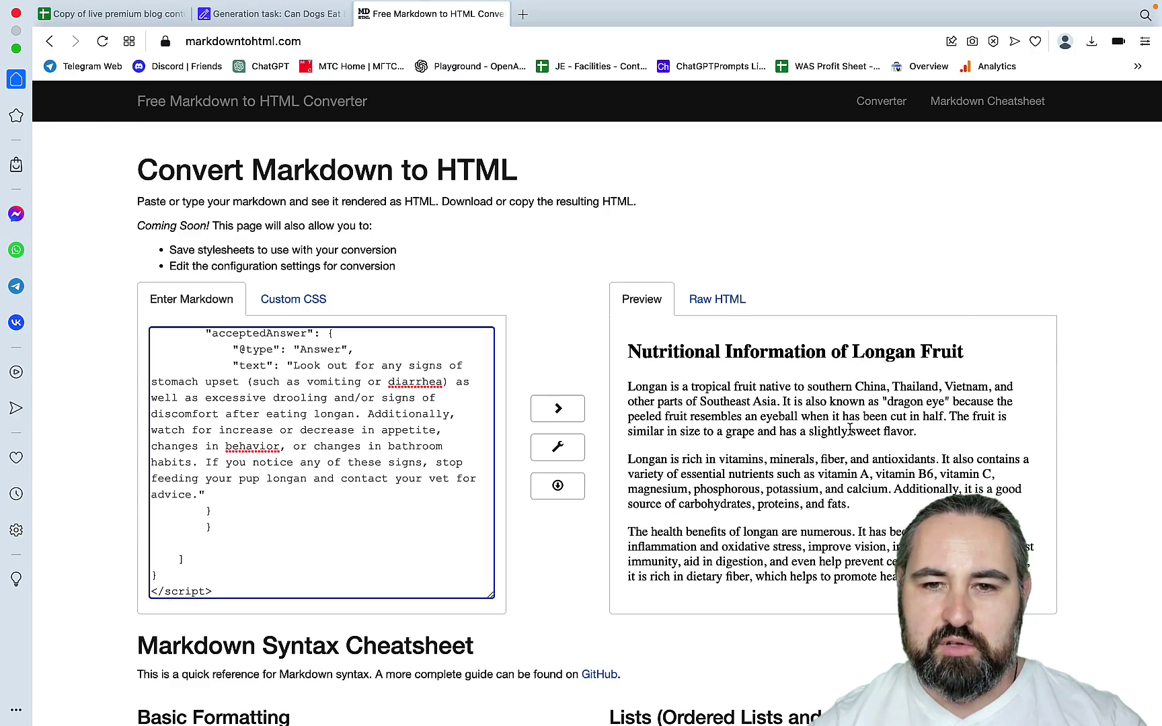
scroll(850, 430, "down", 10)
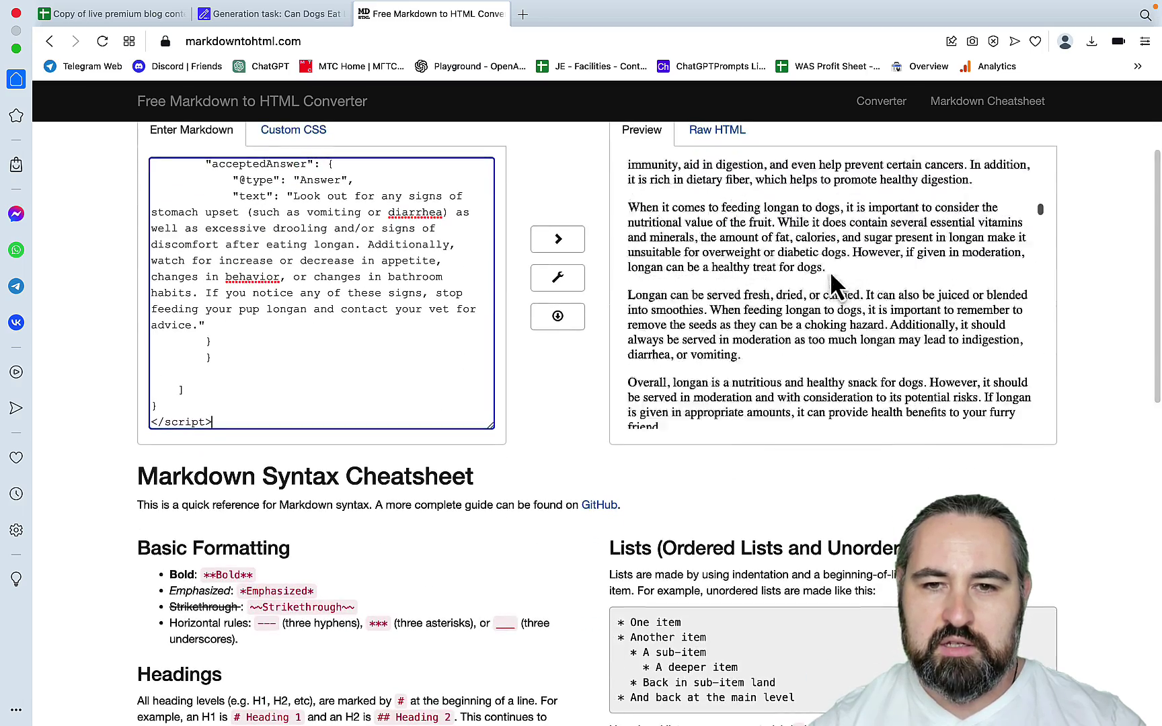
scroll(830, 271, "down", 1)
scroll(996, 333, "up", 3)
right_click(1088, 390)
left_click(1086, 285)
scroll(1098, 316, "up", 3)
scroll(931, 363, "down", 4)
scroll(929, 363, "down", 4)
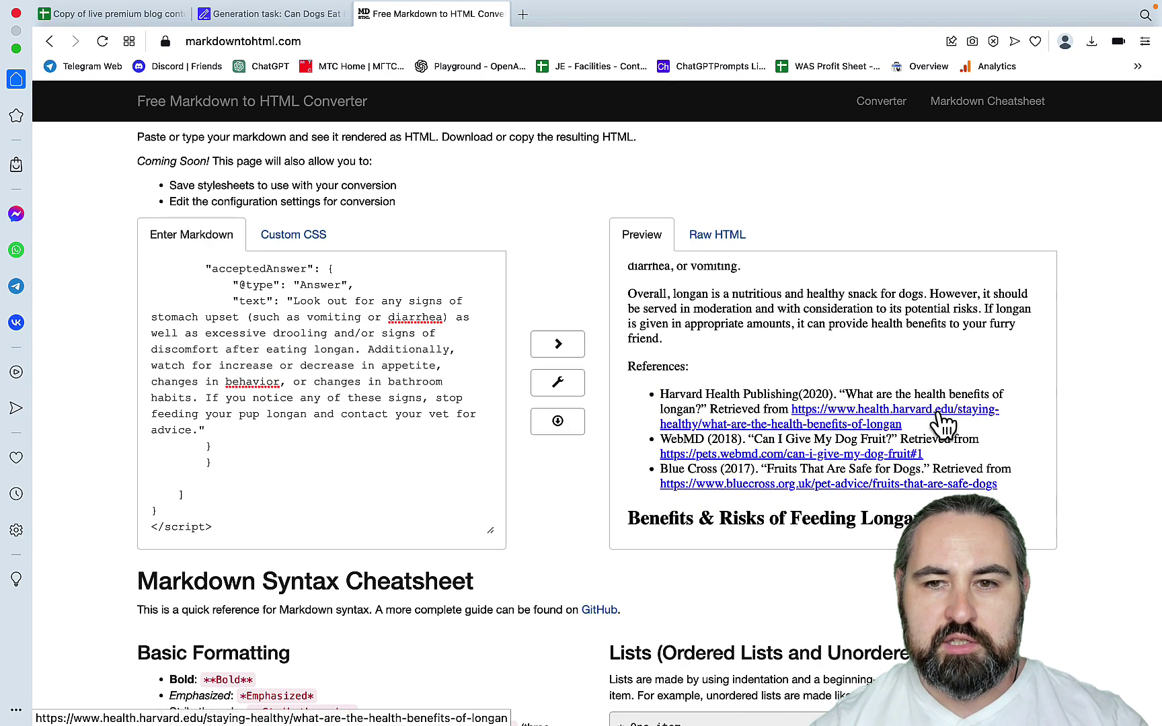
left_click(904, 425)
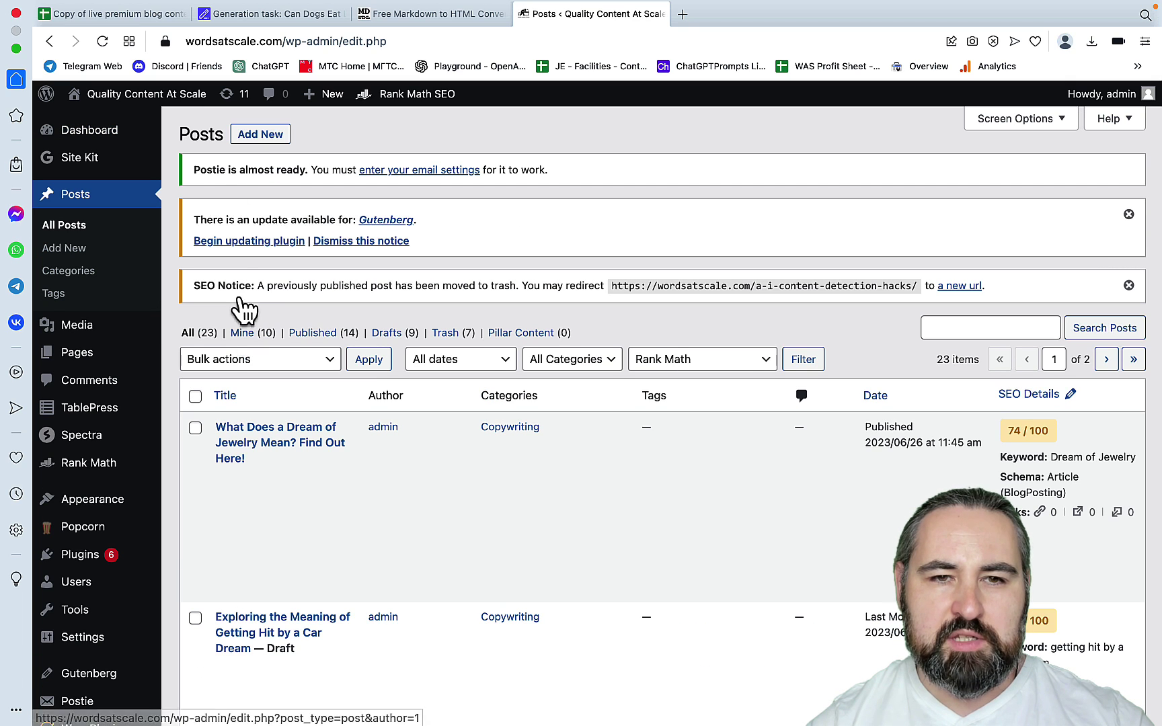
Step: Start a new WordPress post holding the pasted longan article body, then return to the spreadsheet
left_click(258, 139)
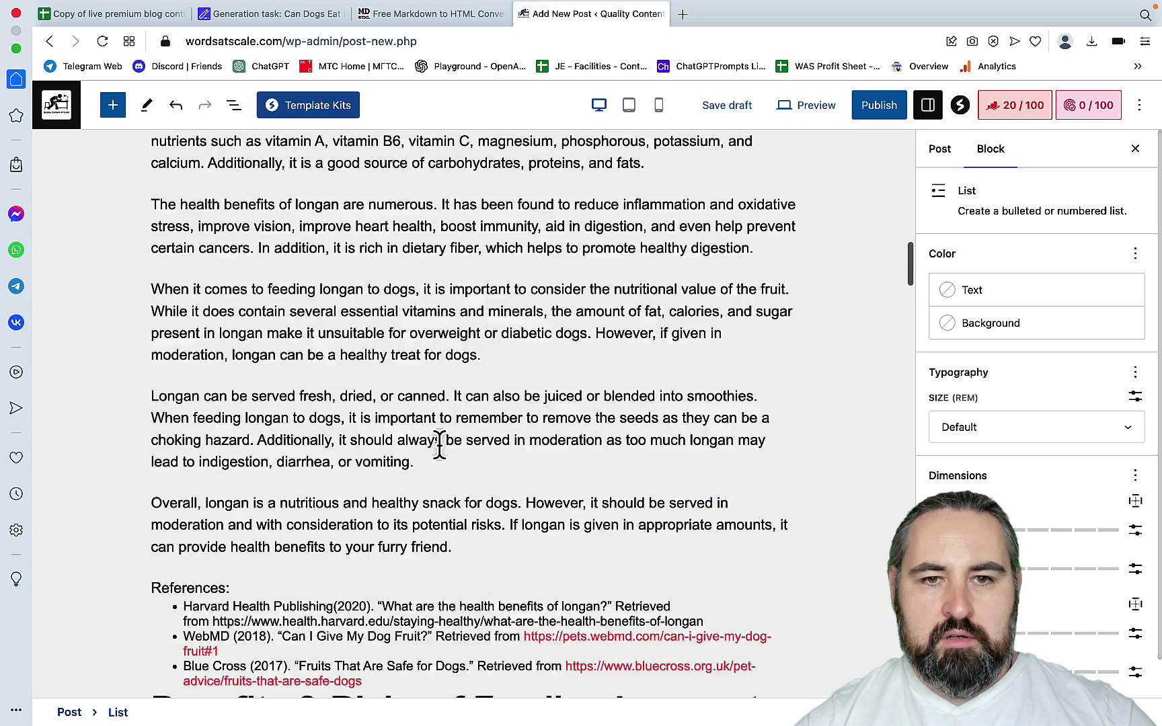
scroll(439, 445, "up", 15)
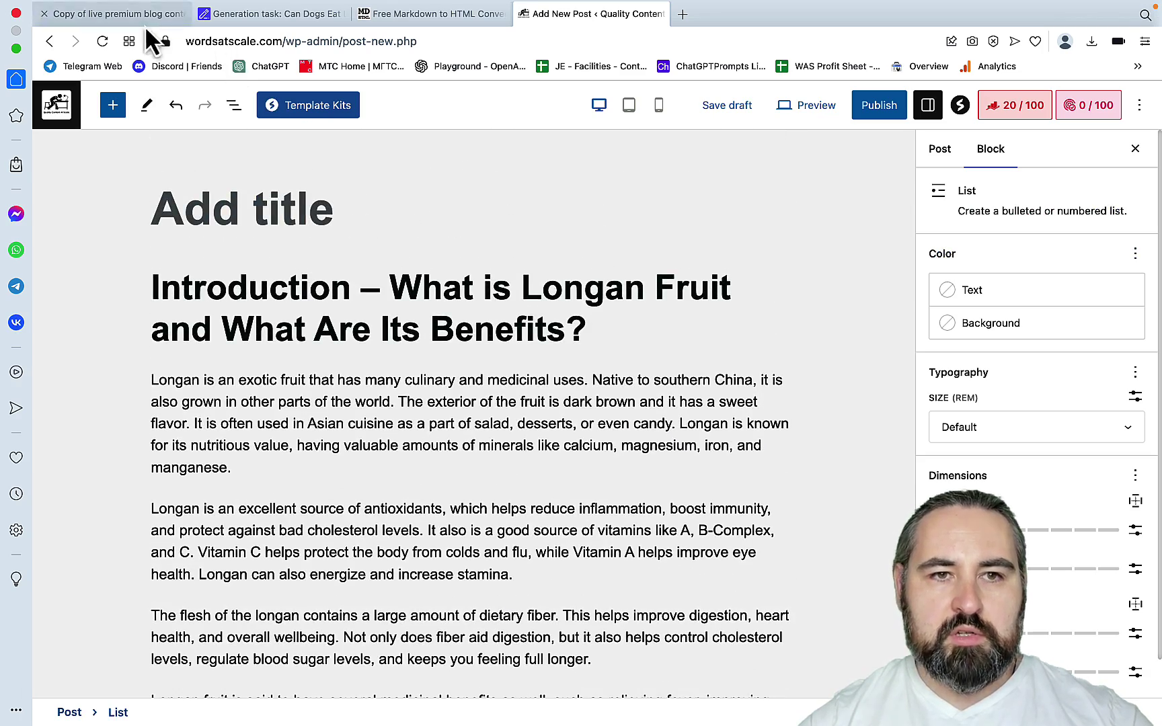
left_click(135, 15)
scroll(534, 379, "left", 10)
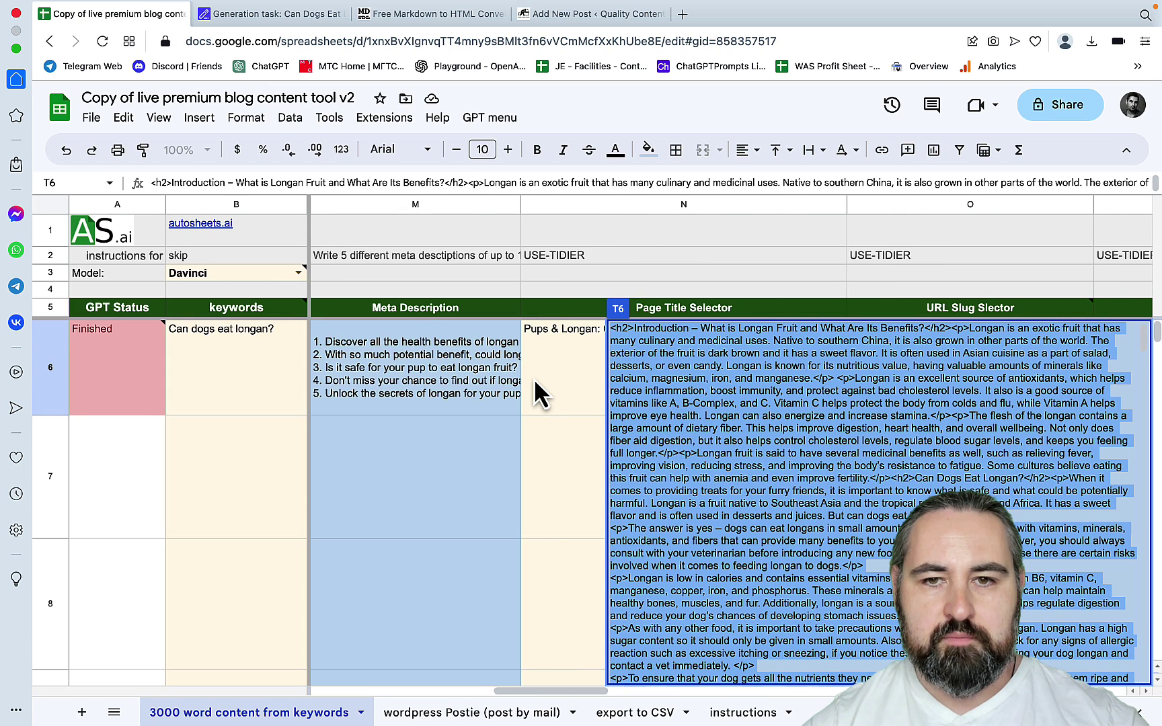
Step: Copy the N6 title 'Pups & Longan: Can Dogs Eat the Fruit?' into the WordPress post title
left_click(741, 259)
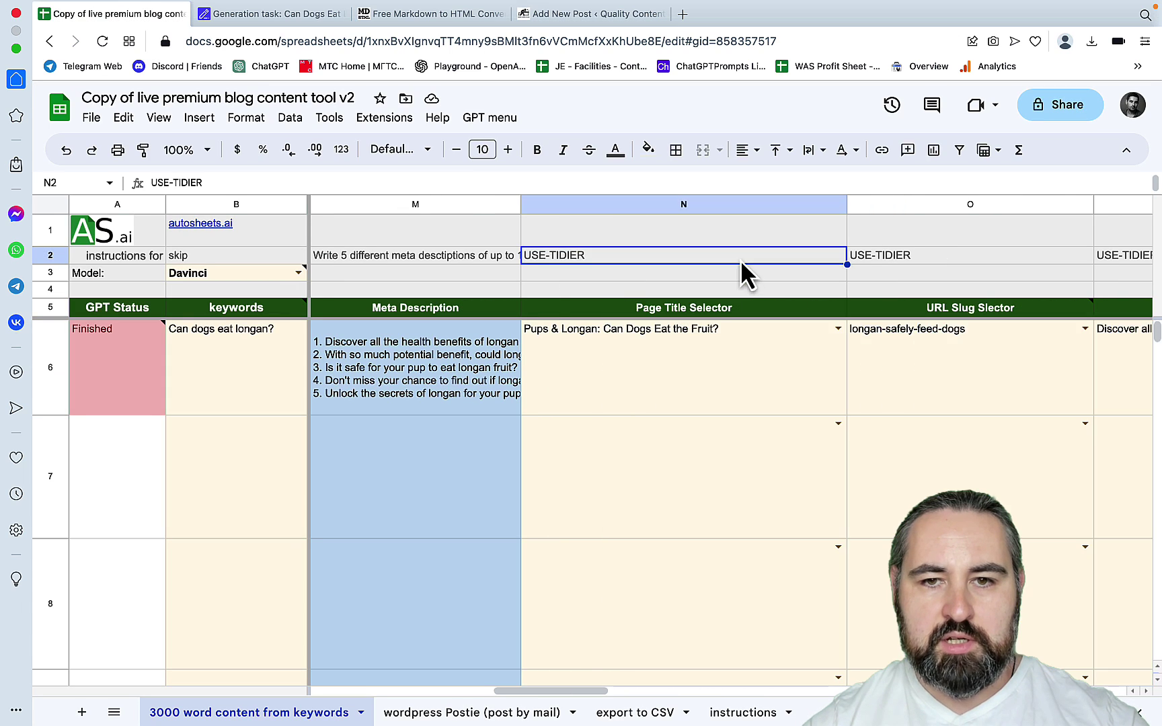
double_click(639, 331)
left_click_drag(720, 328, 576, 327)
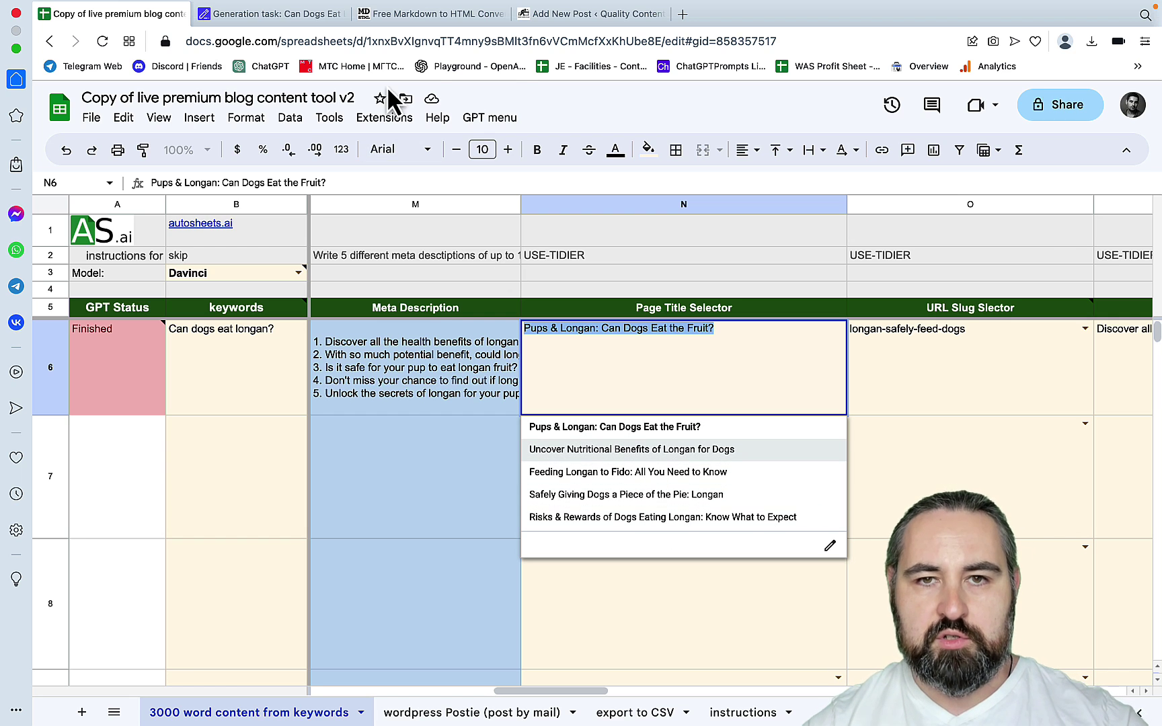
left_click(539, 16)
type("Pups & Longan: Can Dogs Eat the Fruit?")
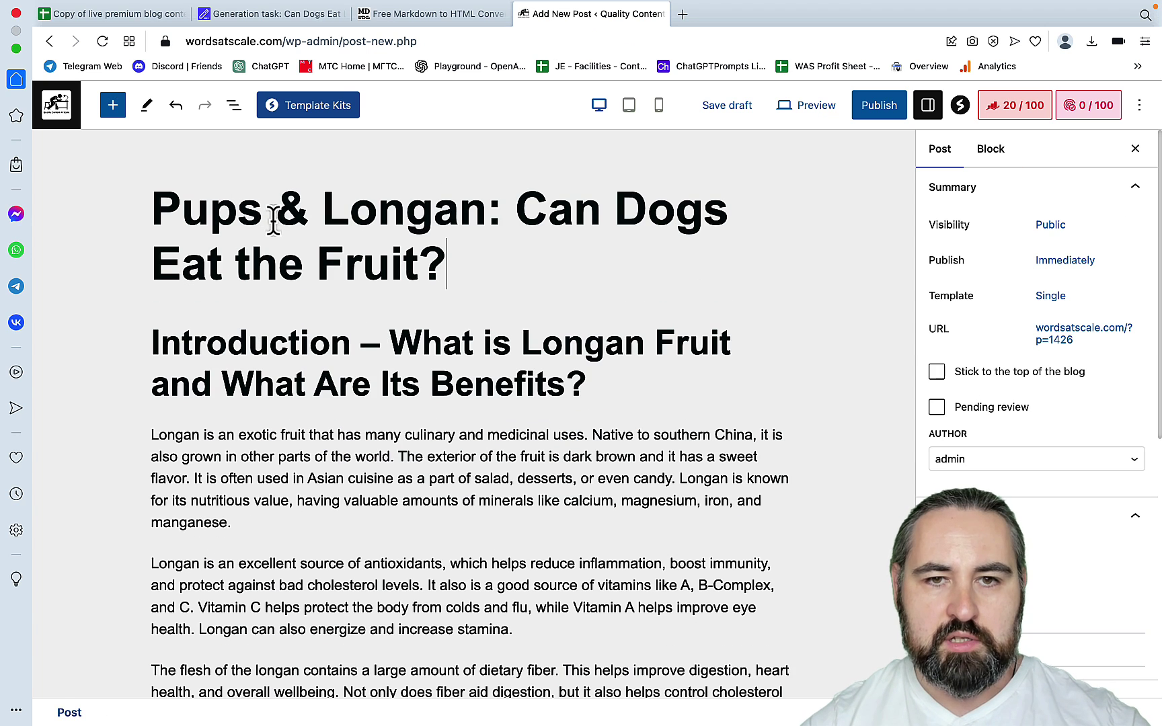
Step: Copy the first meta description from cell M6 and return to the WordPress post
left_click(384, 13)
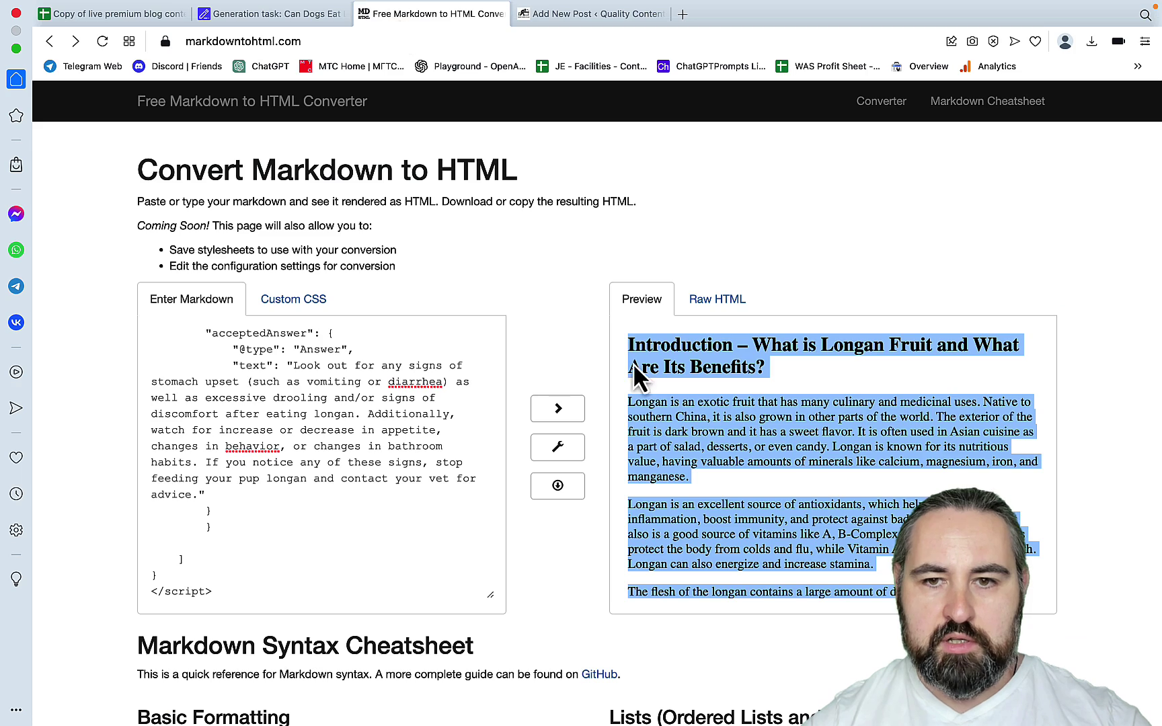
left_click(313, 15)
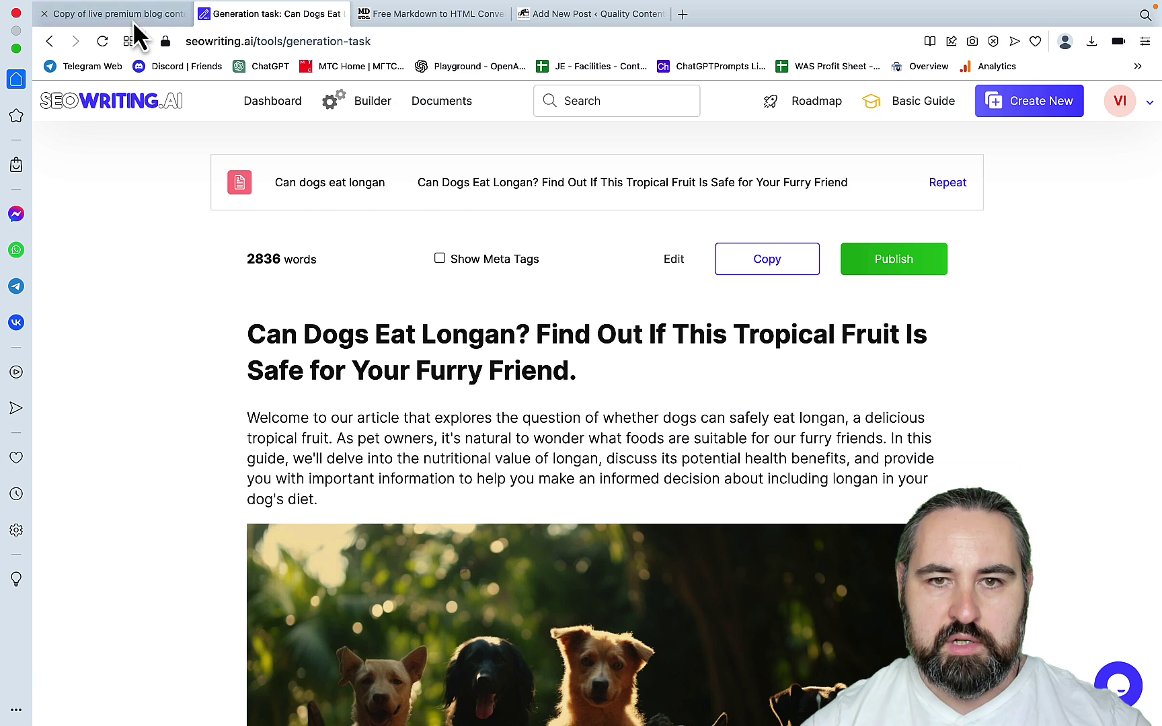
left_click(132, 16)
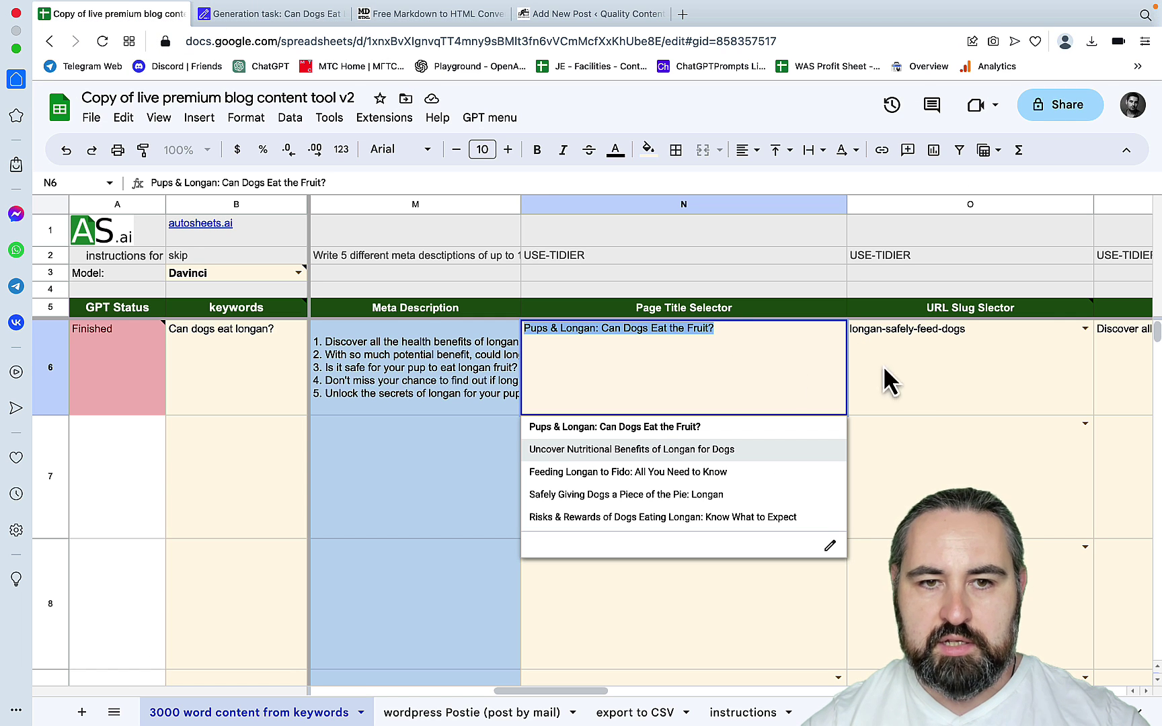
double_click(498, 355)
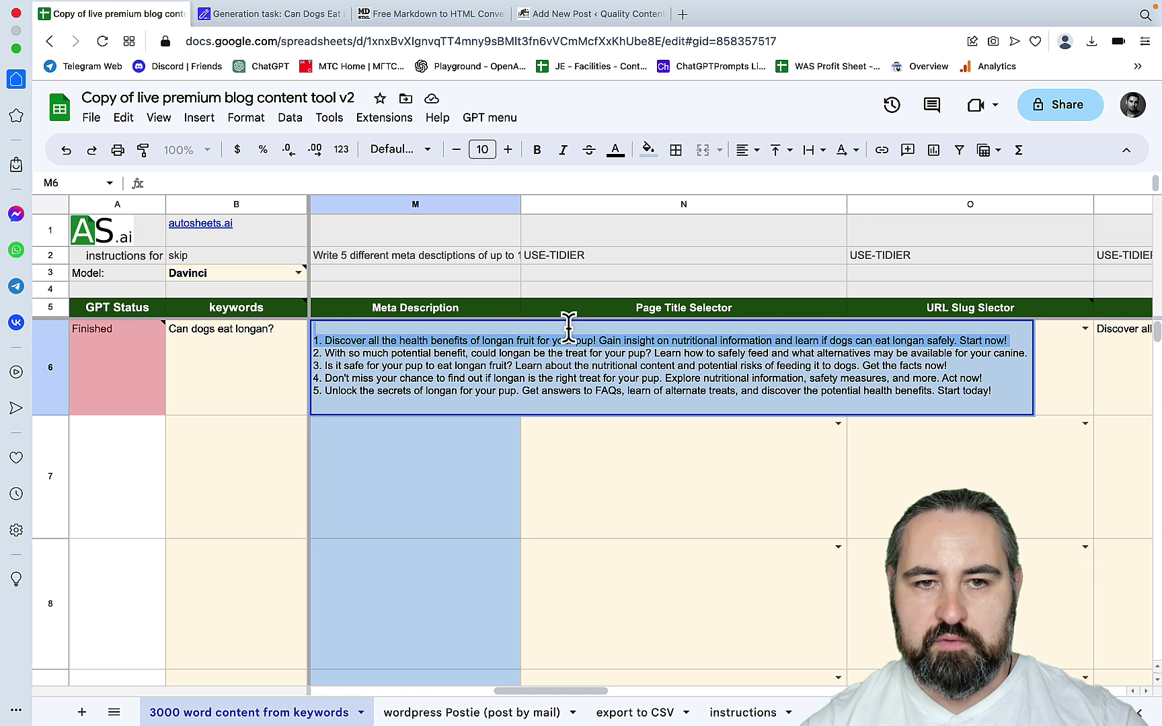
left_click(554, 14)
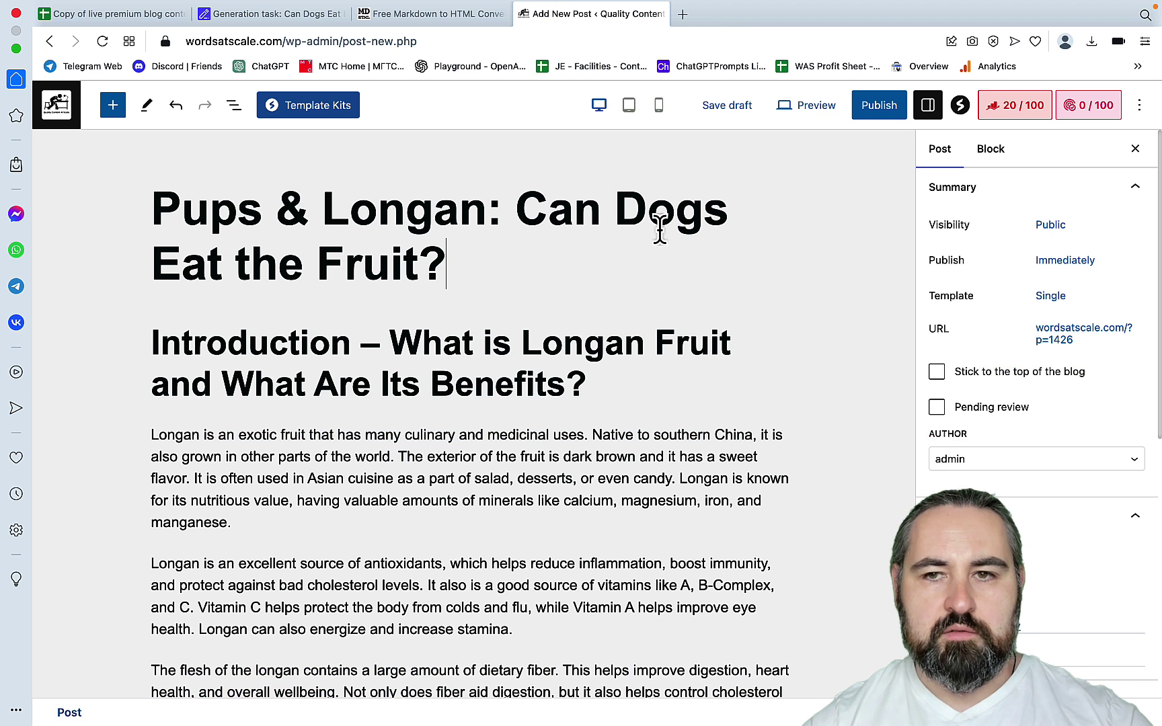
Step: Paste the meta description into the Rank Math search snippet editor
left_click(1018, 108)
left_click(968, 374)
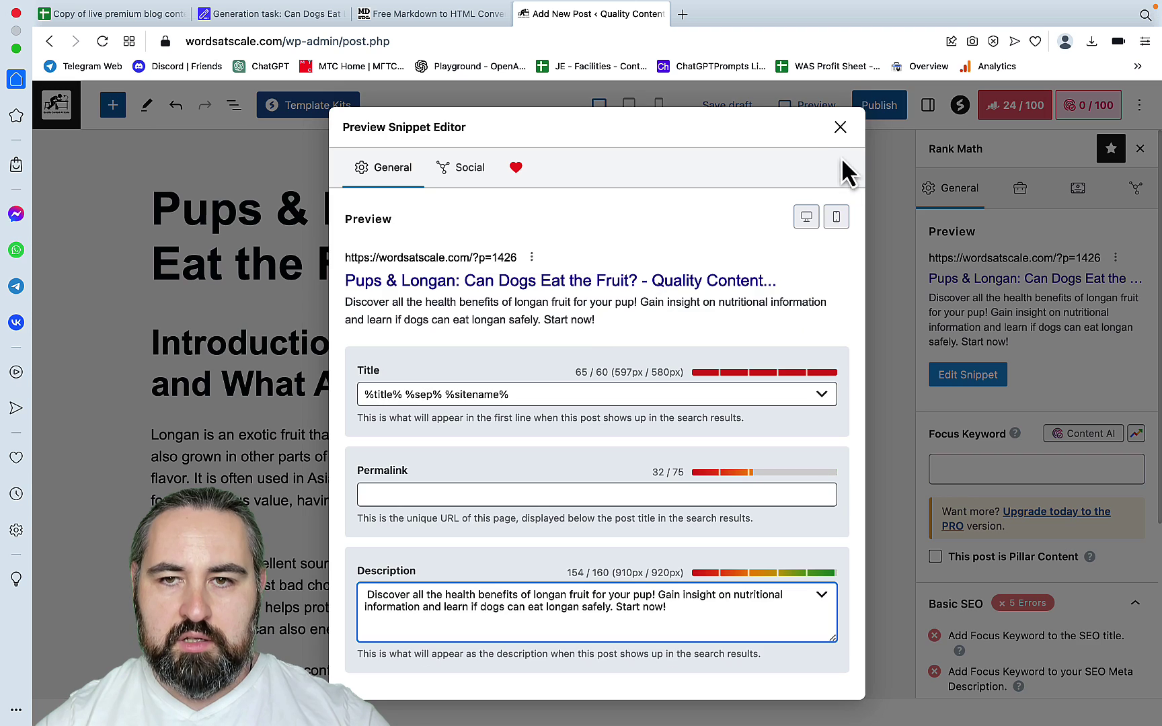
left_click(840, 129)
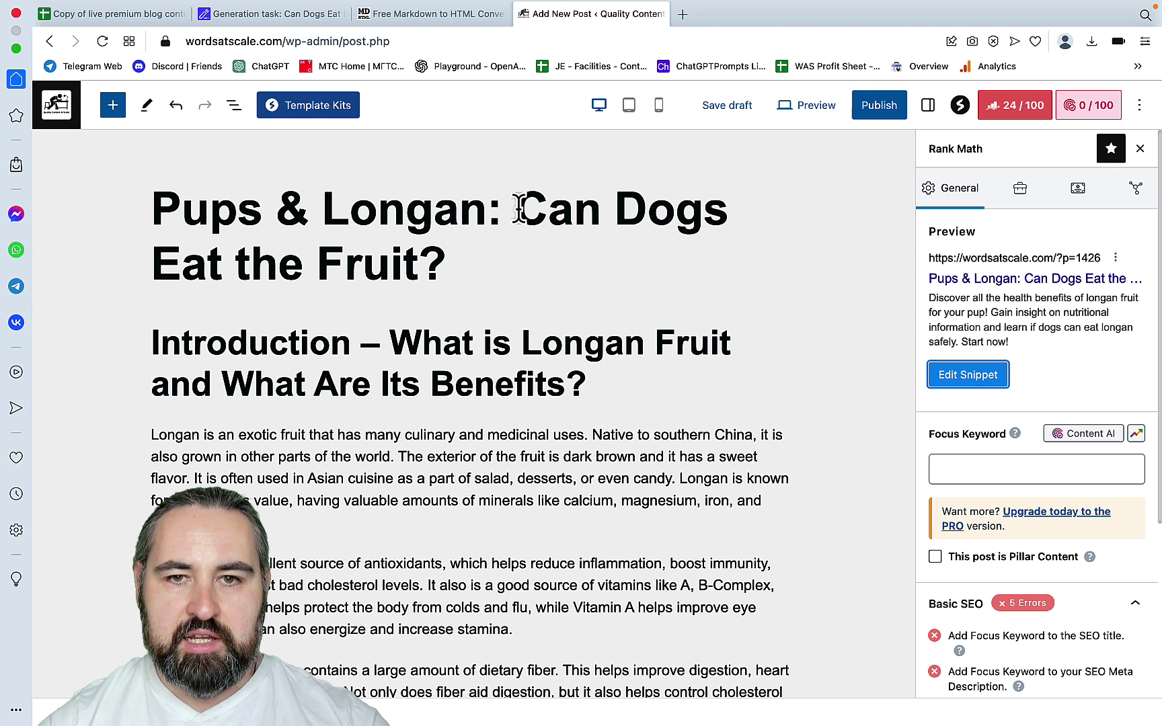
Step: Set the Rank Math focus keyword to 'can dogs eat longan', raising the score to 32/100
left_click_drag(517, 208, 612, 226)
left_click(999, 471)
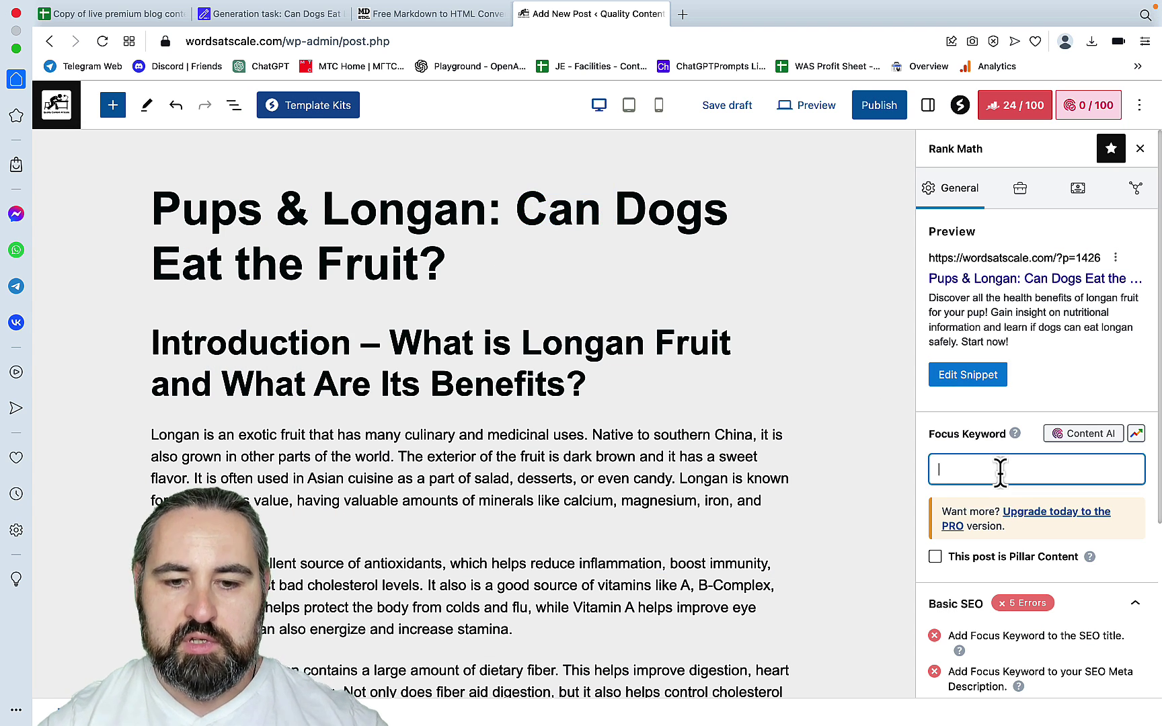
type("can dogs")
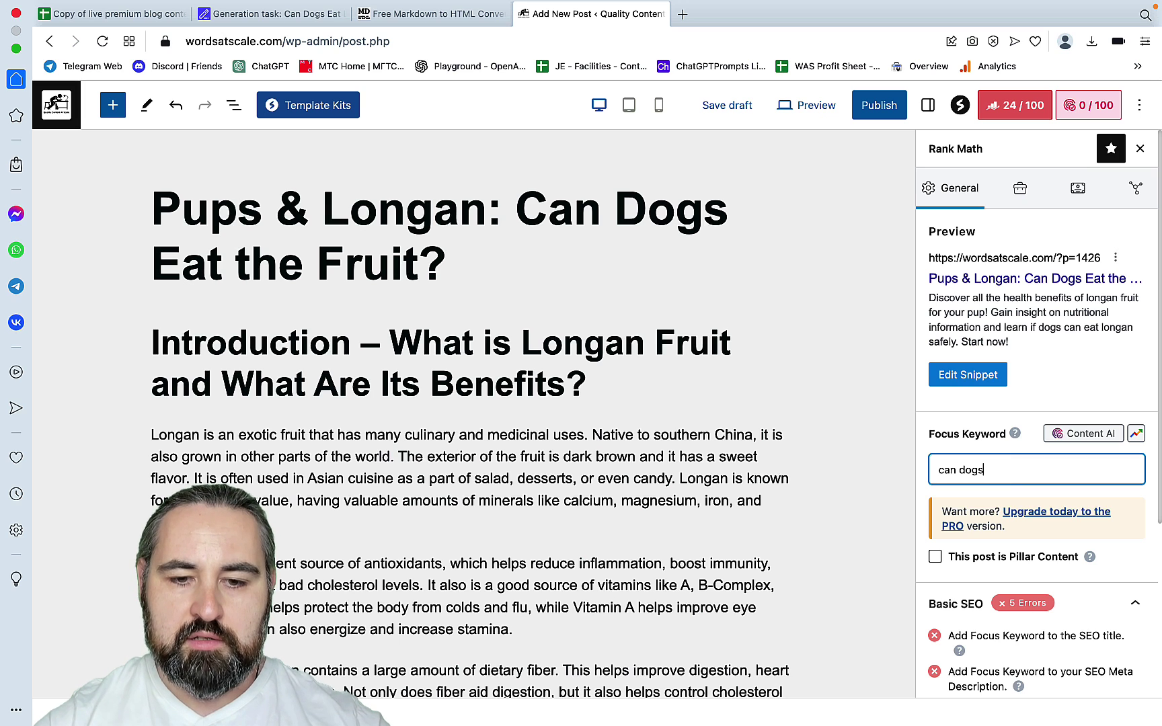
type(" eat longan")
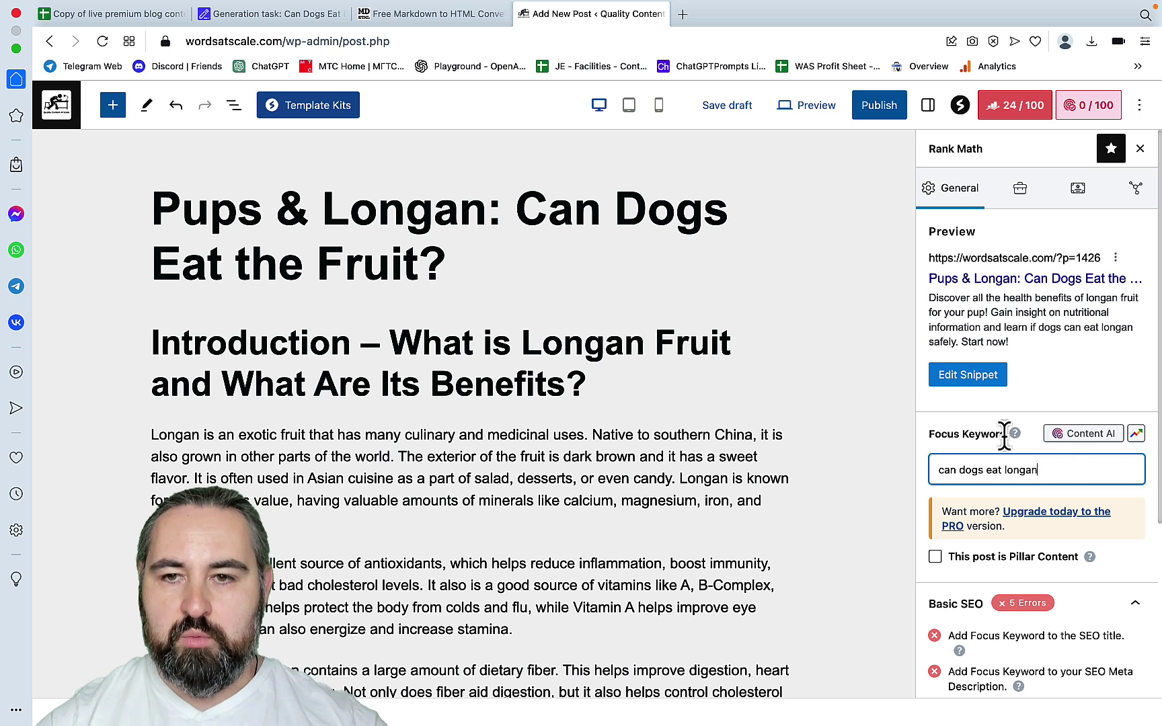
key("Return")
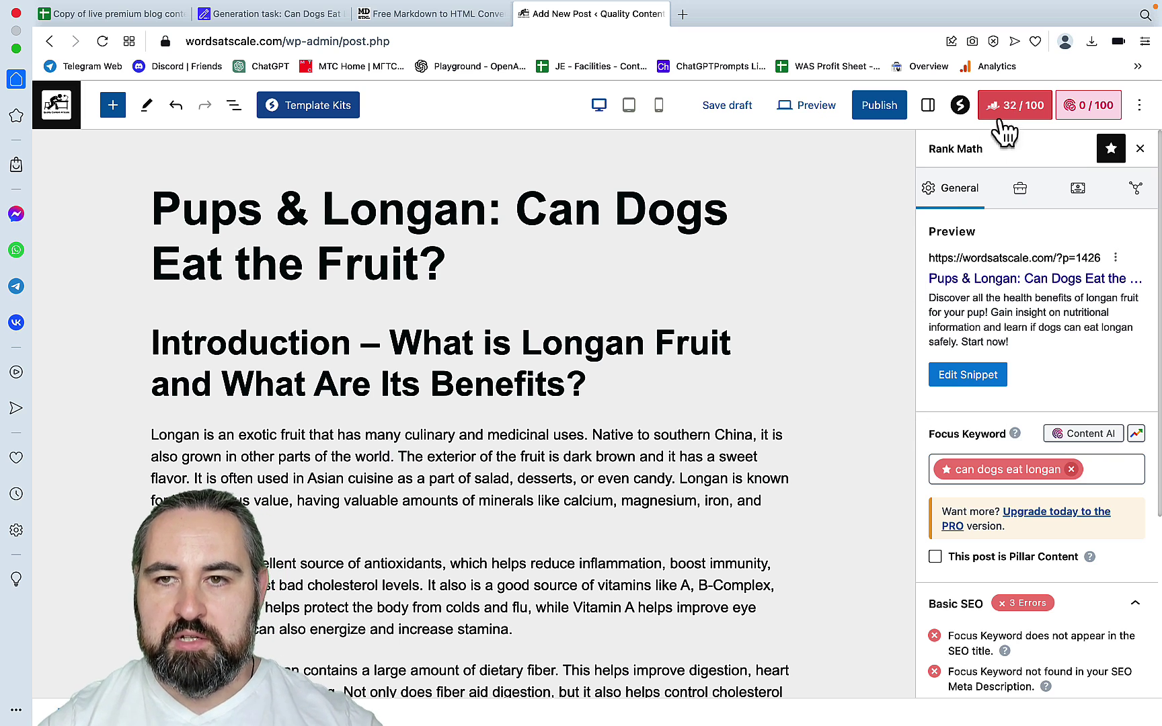
scroll(1029, 430, "down", 3)
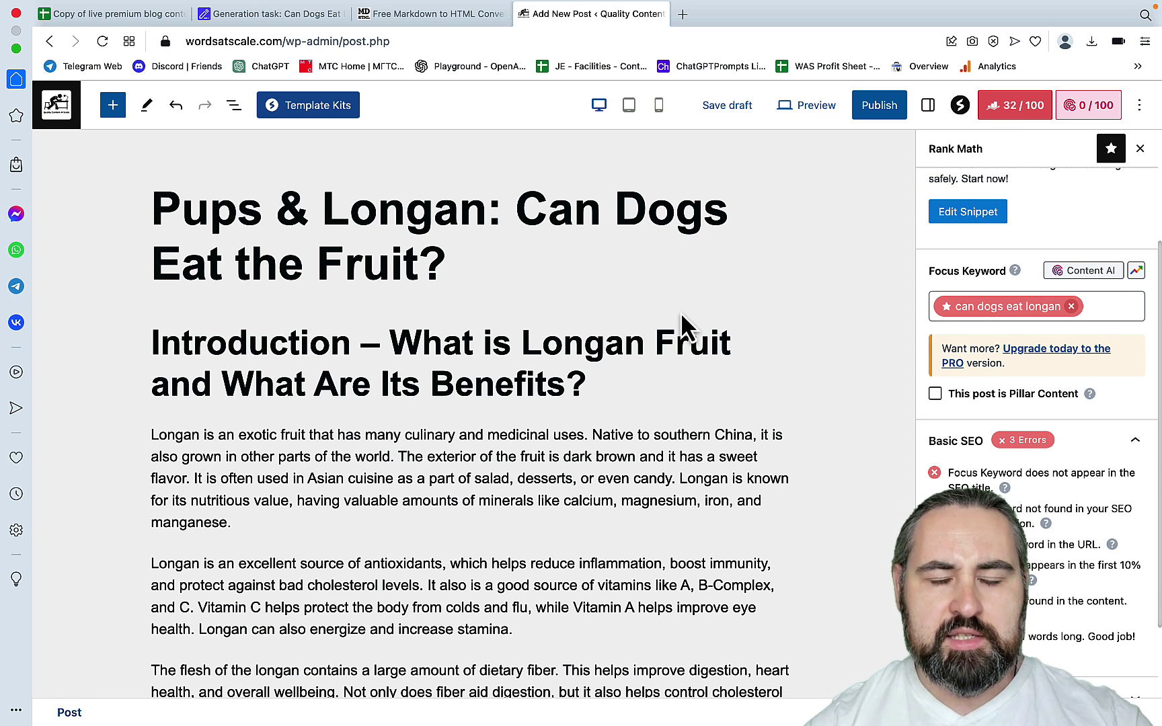
scroll(548, 340, "down", 3)
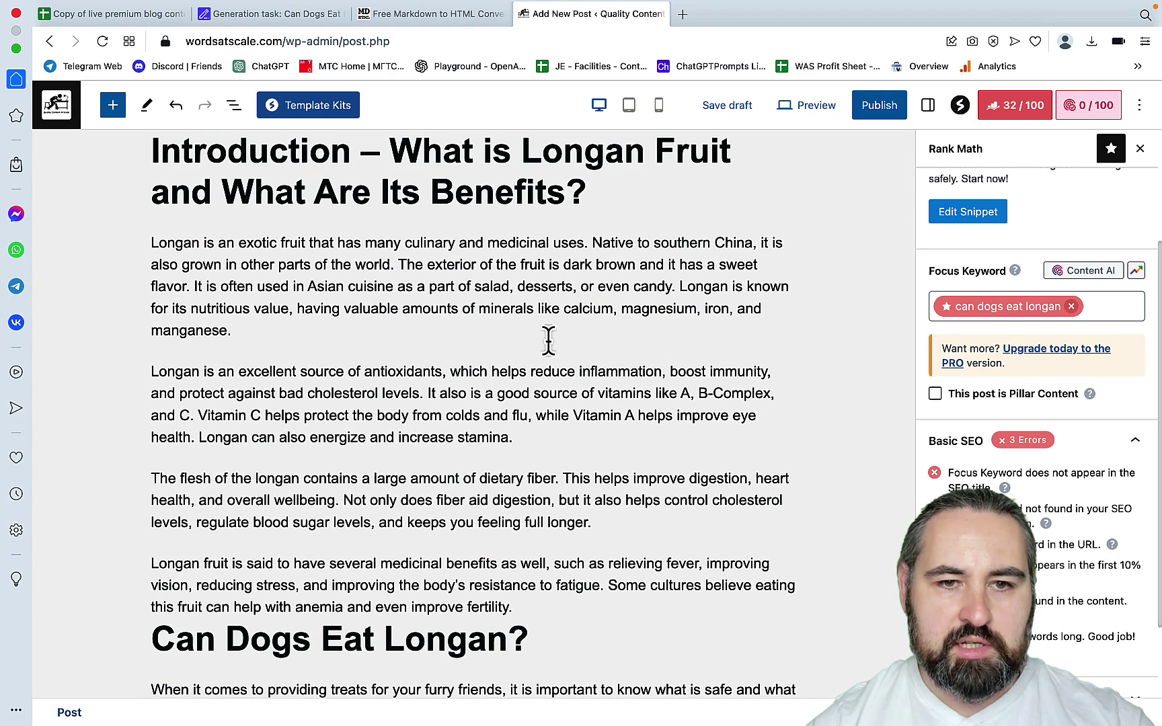
scroll(562, 313, "down", 6)
scroll(563, 313, "down", 1)
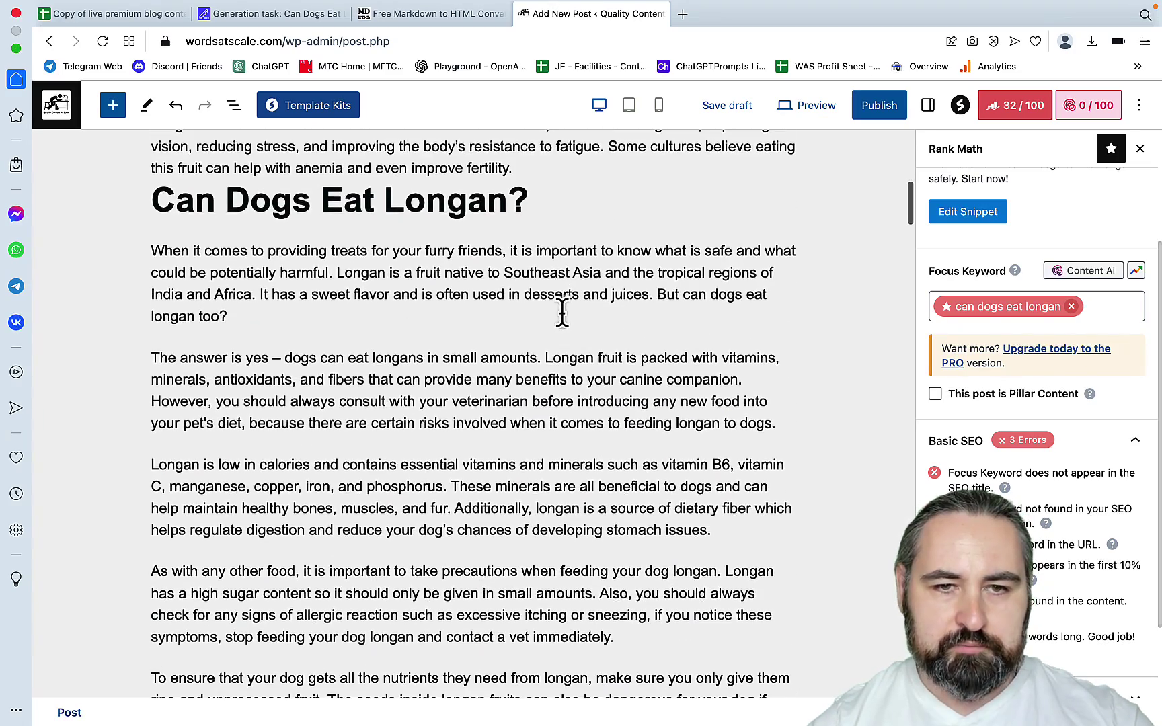
left_click_drag(154, 200, 511, 337)
scroll(518, 379, "down", 2)
scroll(519, 379, "up", 3)
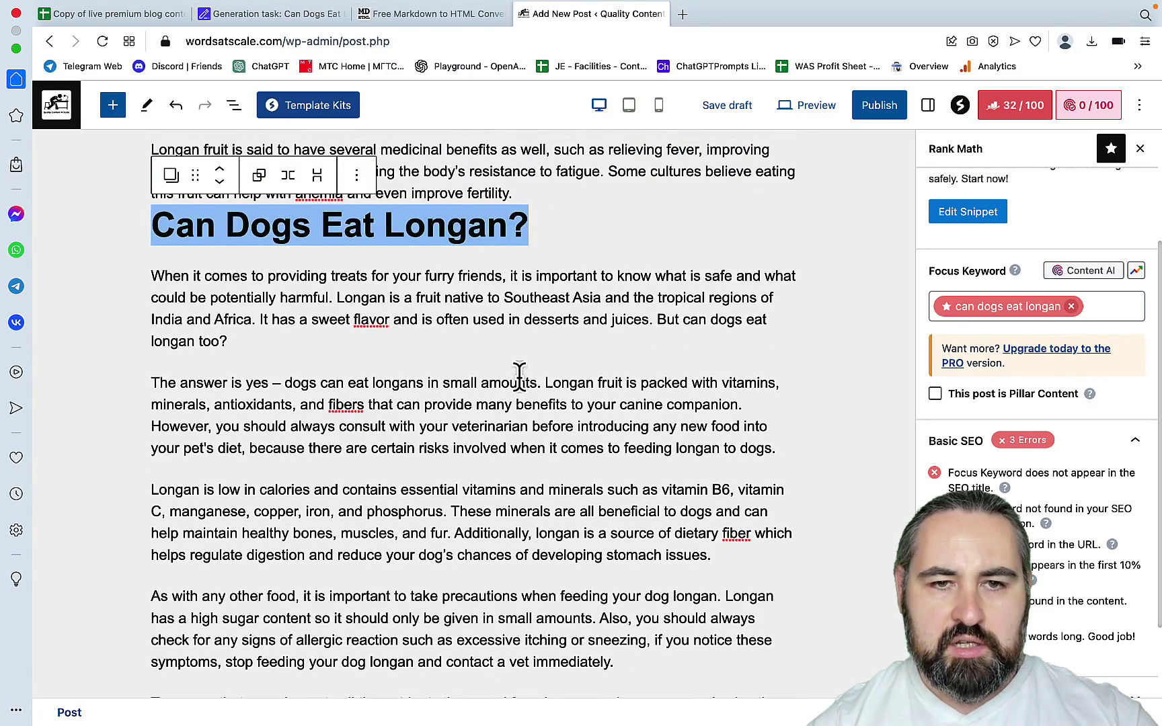
scroll(519, 377, "up", 3)
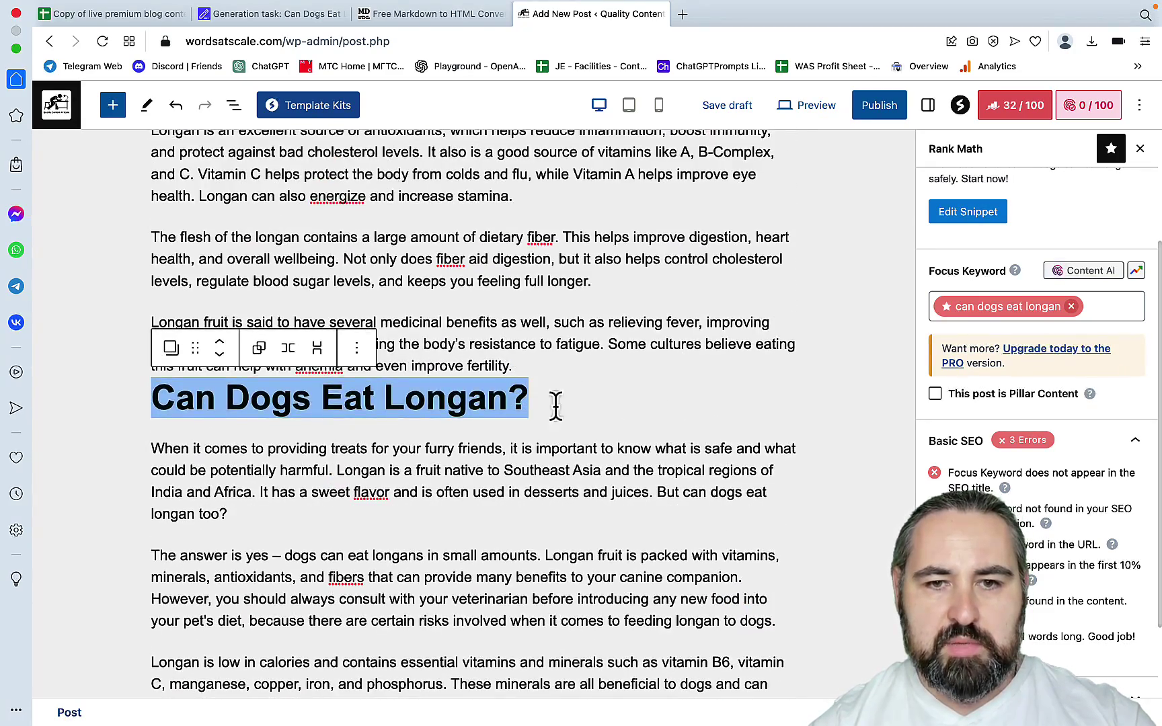
left_click(555, 404)
scroll(555, 397, "down", 10)
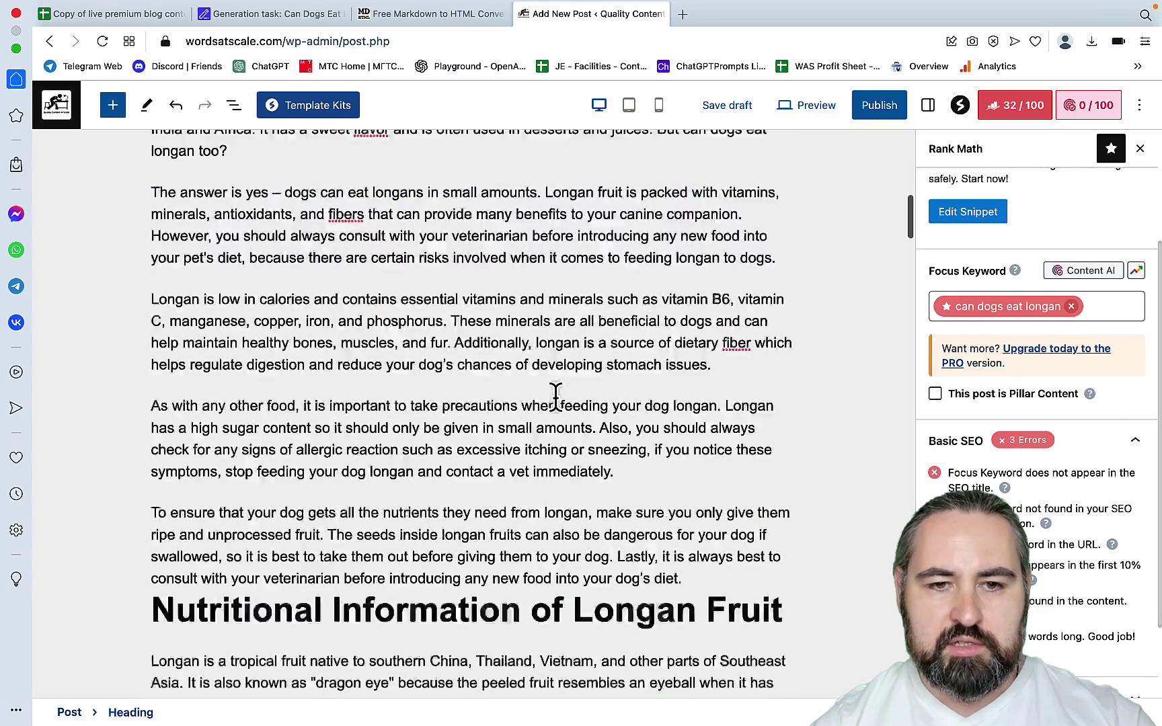
scroll(555, 397, "down", 7)
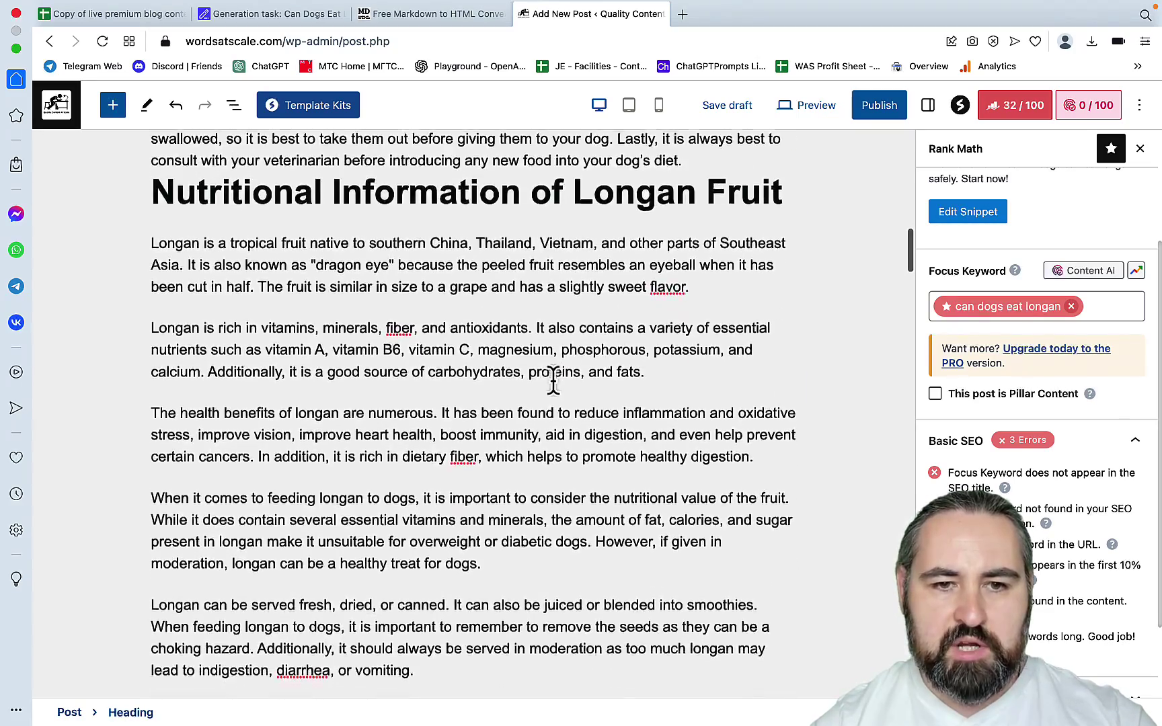
scroll(553, 381, "down", 2)
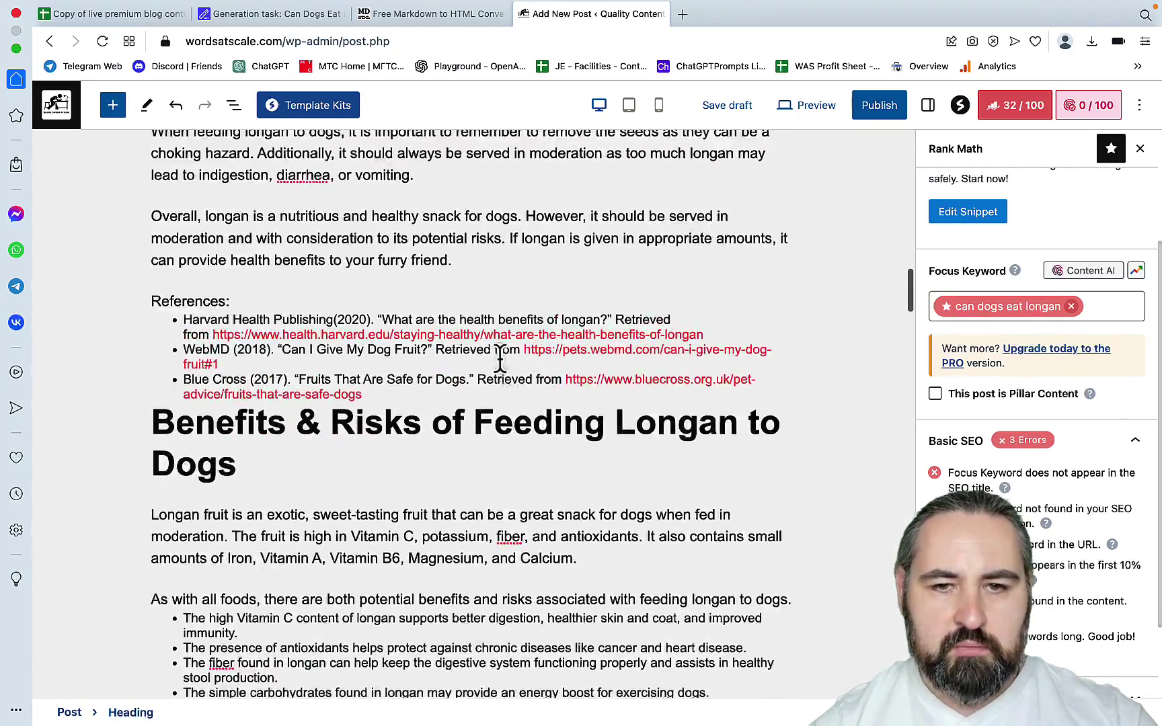
left_click(494, 334)
Step: Test the Harvard and WebMD reference links, closing both broken pages
left_click(469, 379)
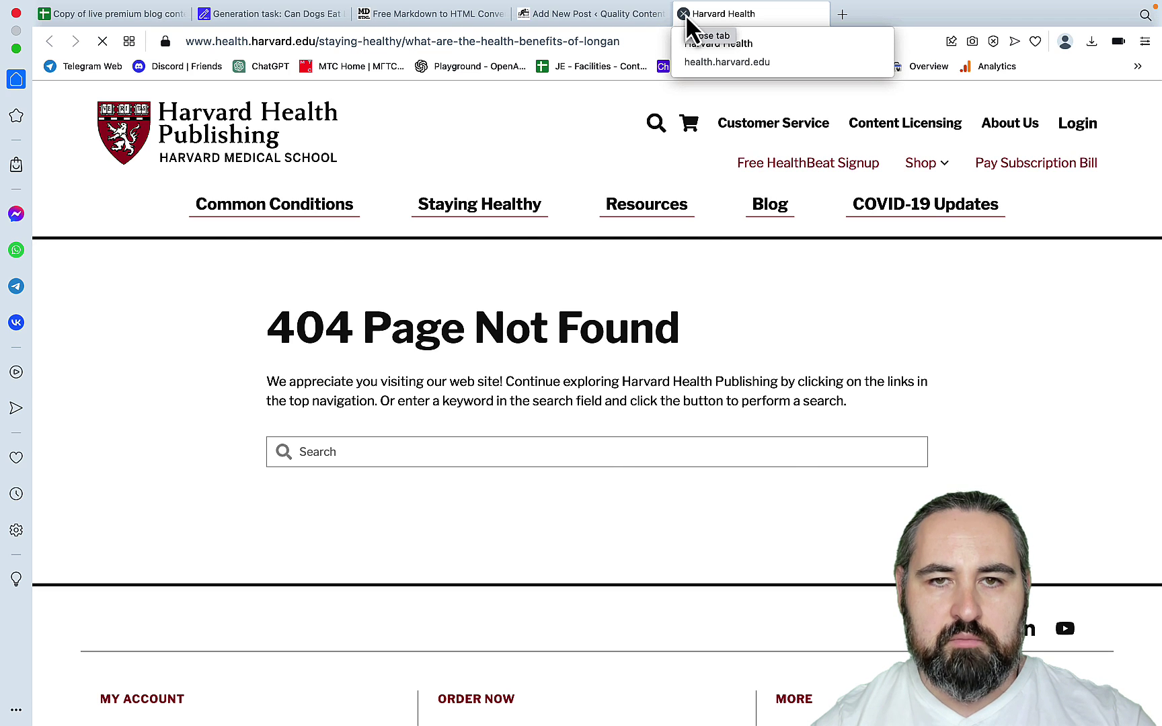
left_click(684, 14)
left_click(826, 404)
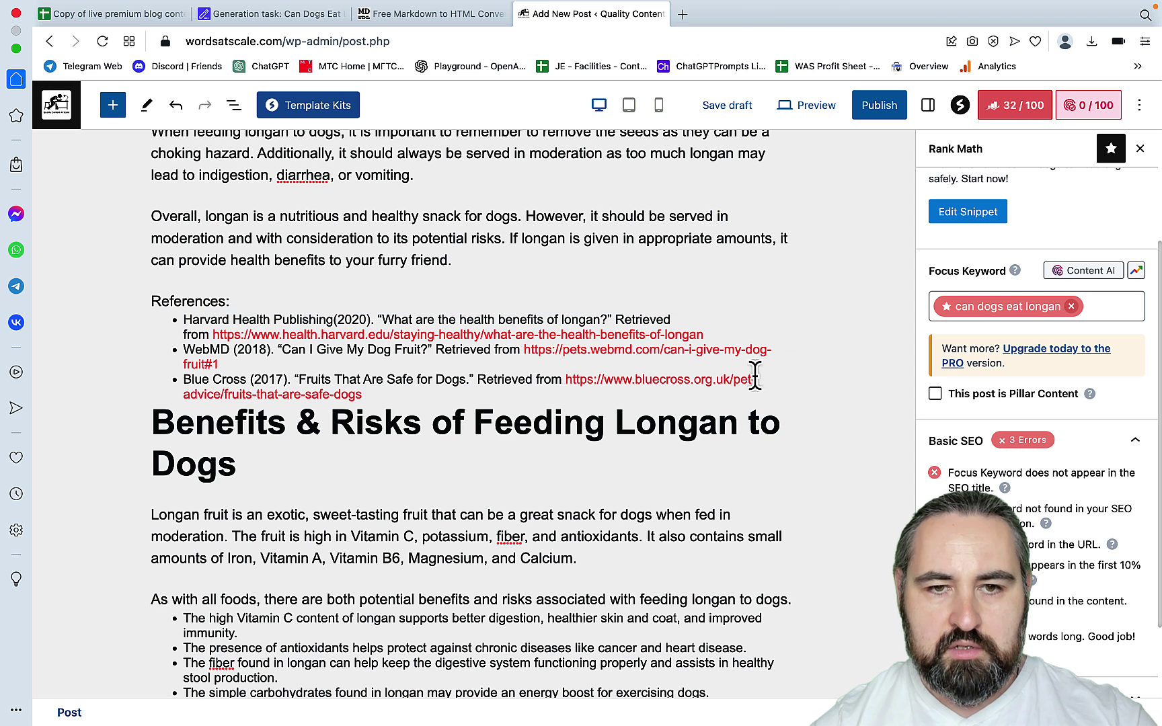
left_click(690, 350)
left_click(503, 401)
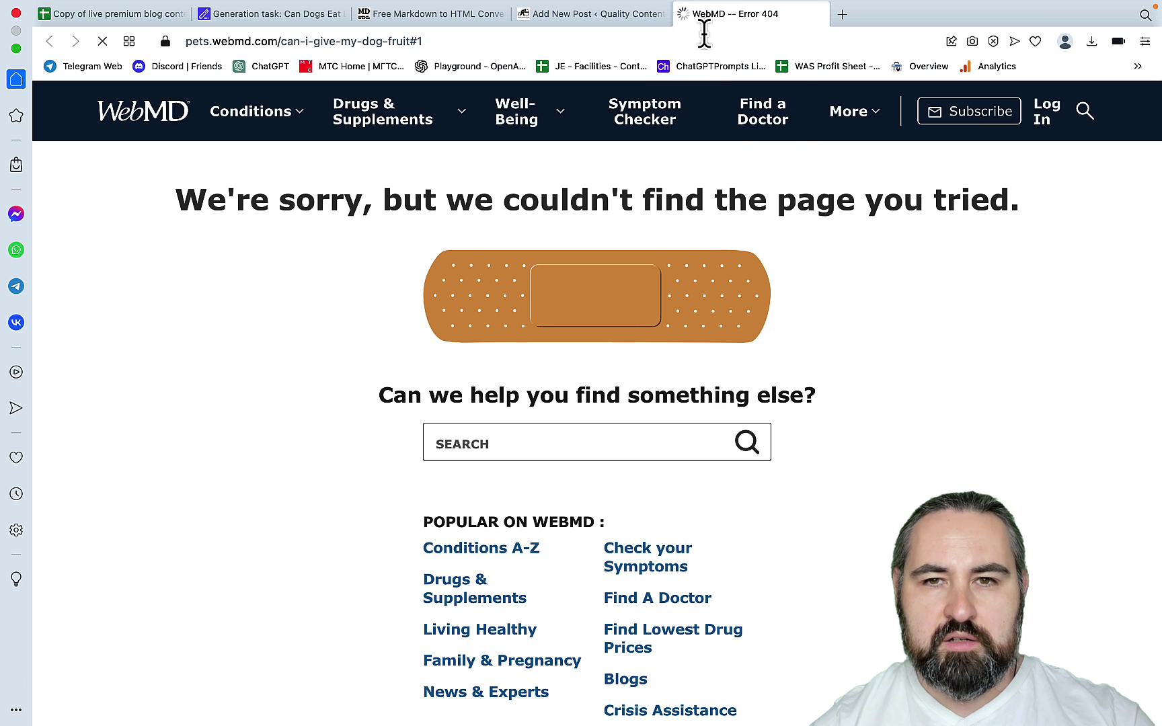
left_click(683, 13)
left_click(538, 478)
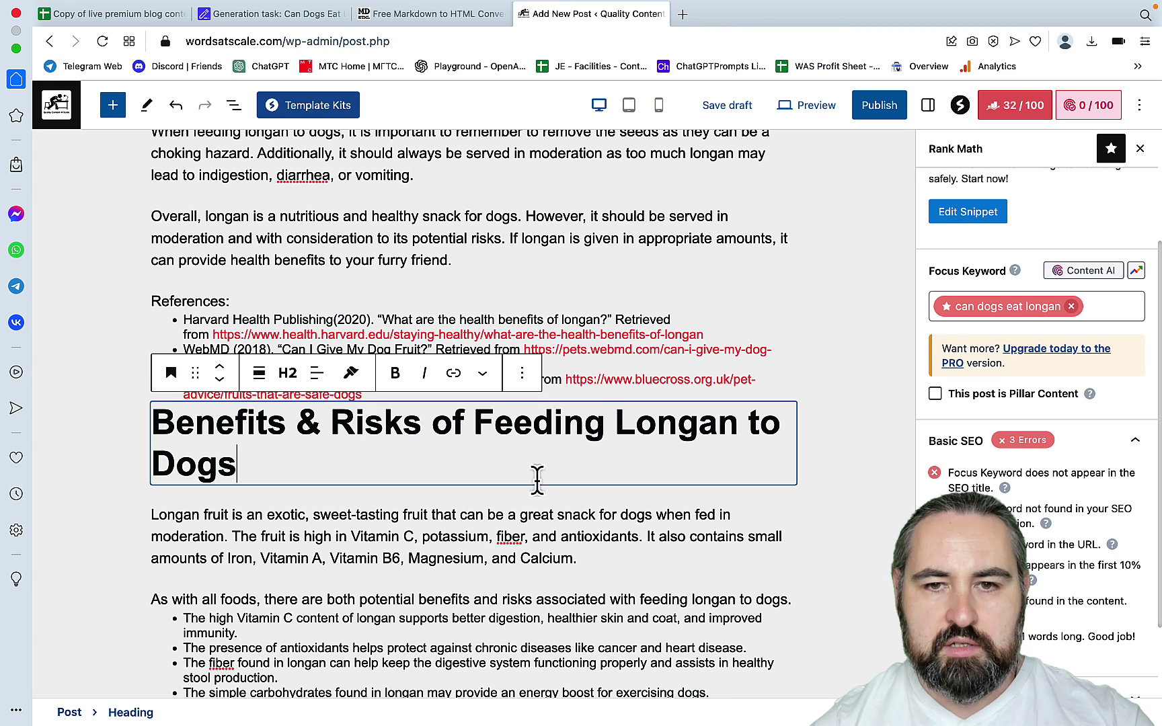
Step: Open the Blue Cross reference link, find it dead, and close it to return to the post
left_click(614, 379)
left_click(443, 422)
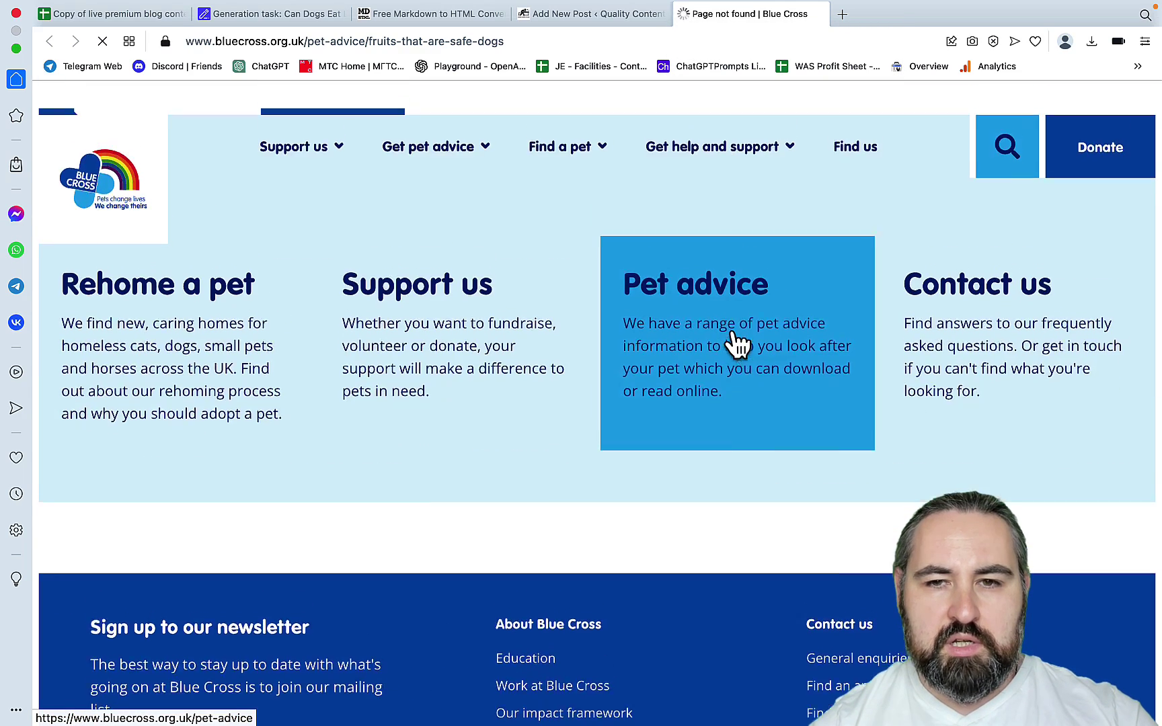
scroll(731, 332, "down", 15)
scroll(732, 336, "up", 15)
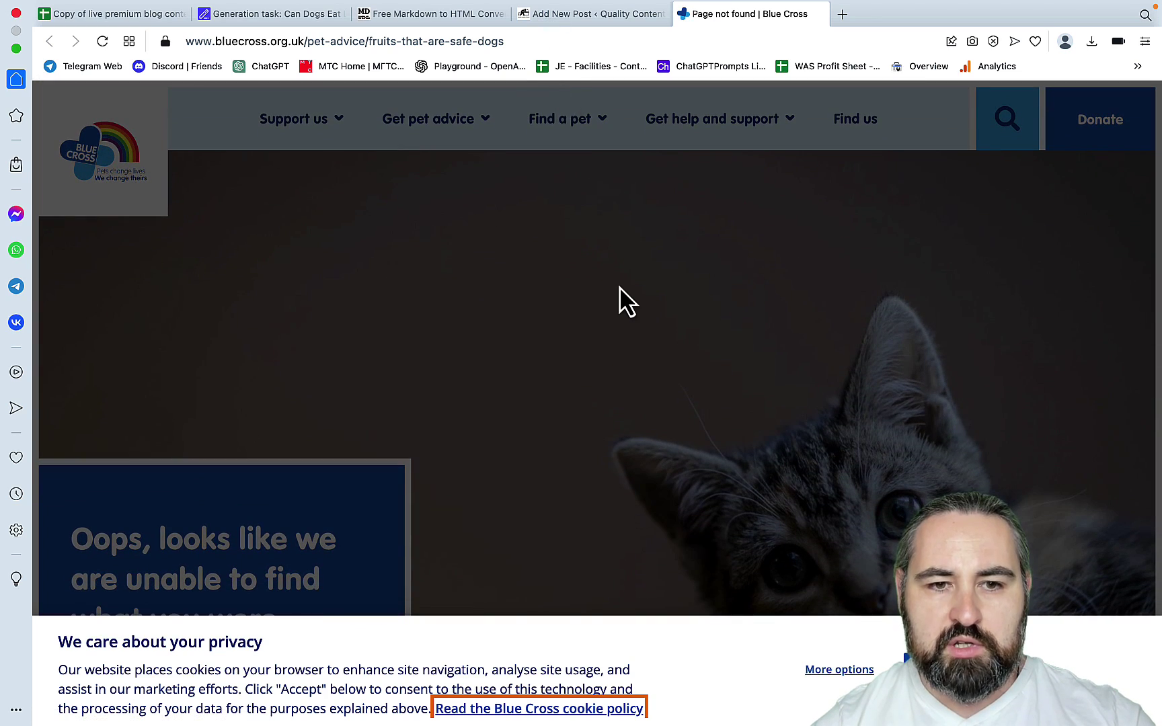
scroll(619, 287, "down", 3)
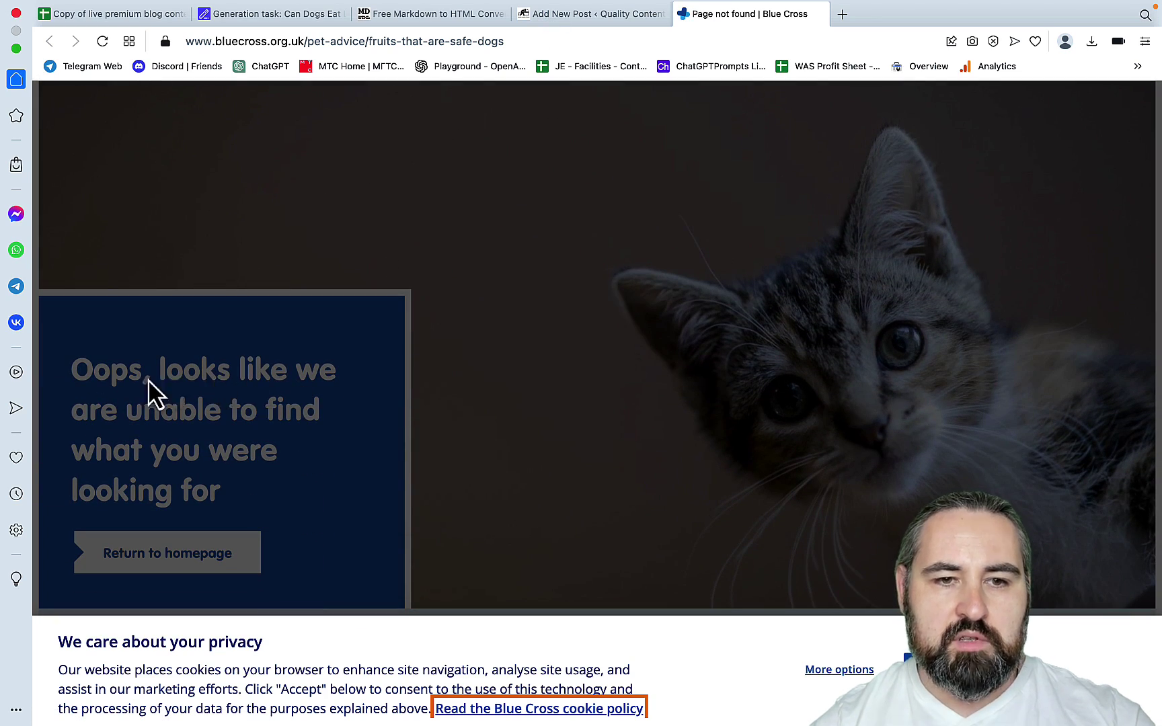
left_click(684, 15)
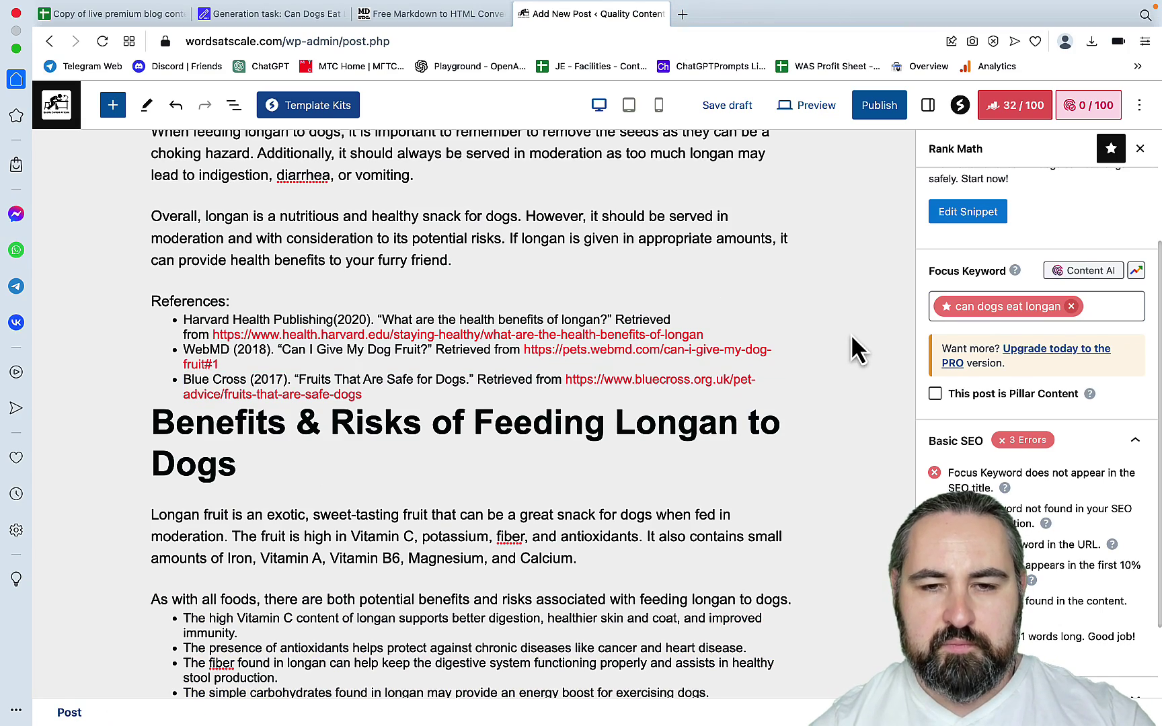
scroll(832, 584, "down", 5)
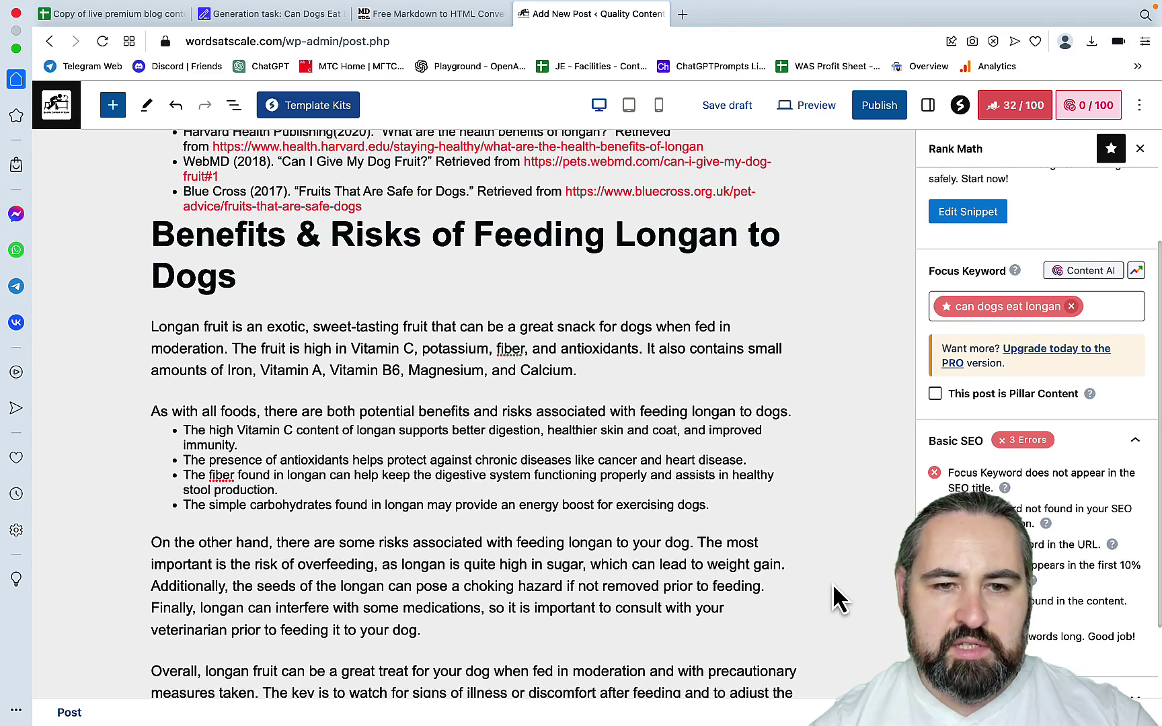
scroll(596, 371, "down", 5)
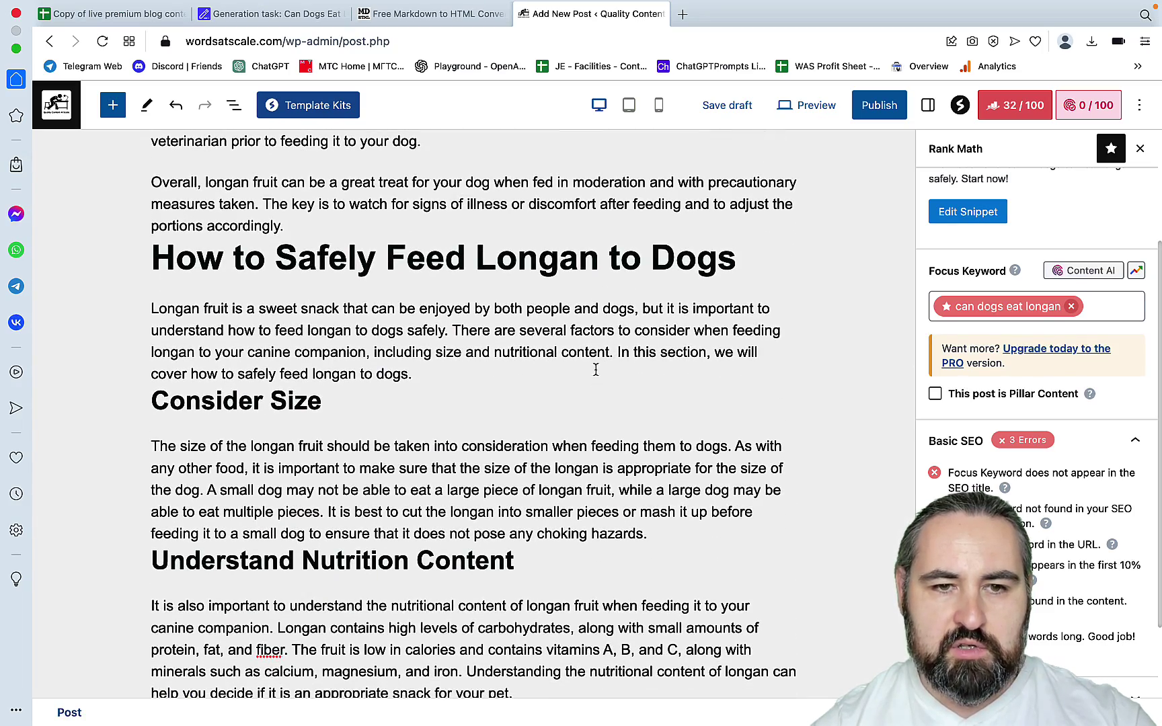
scroll(441, 397, "down", 3)
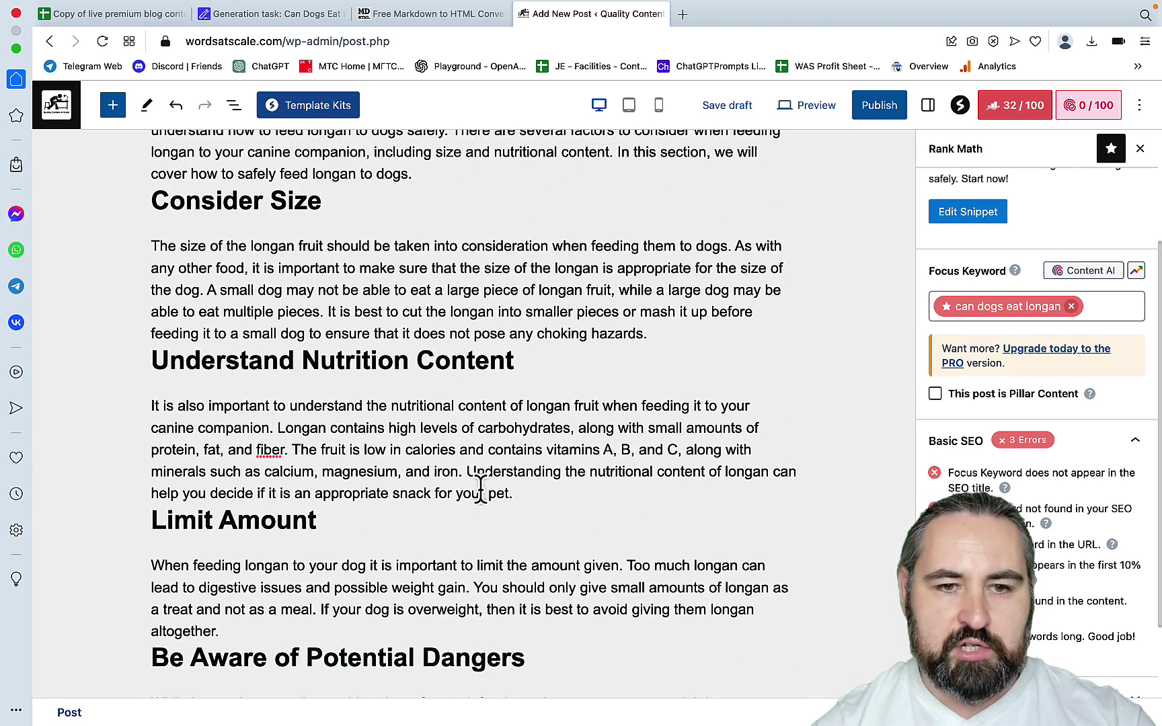
scroll(478, 488, "down", 6)
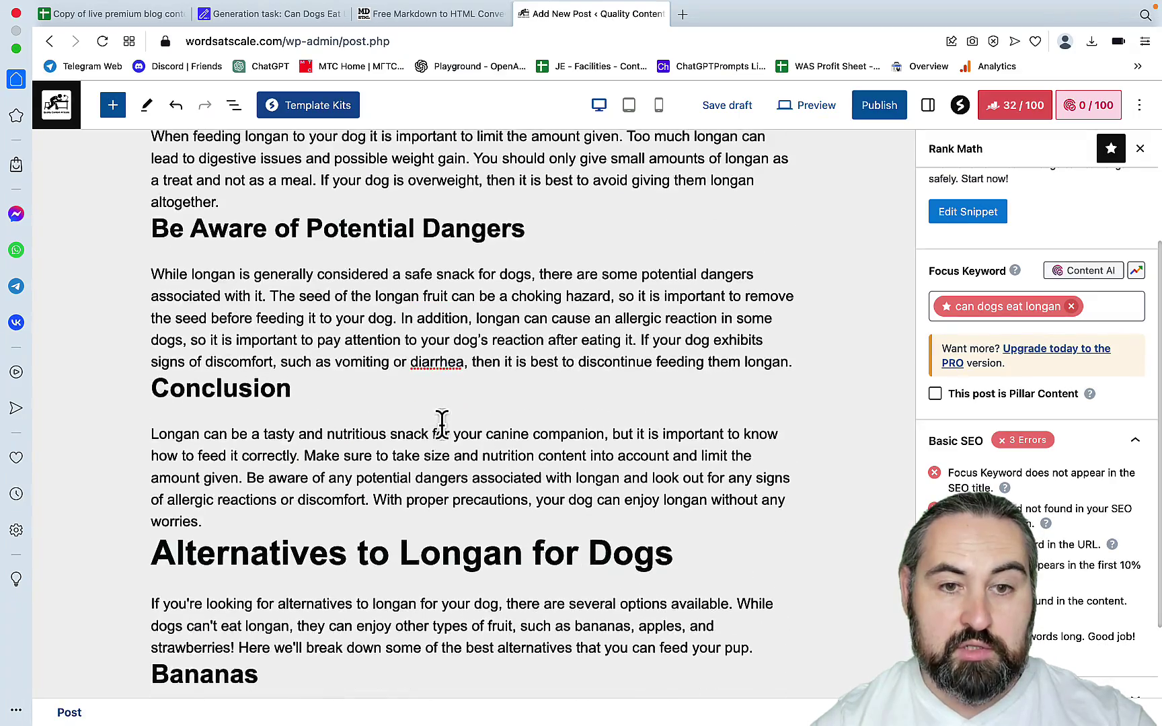
scroll(441, 423, "down", 3)
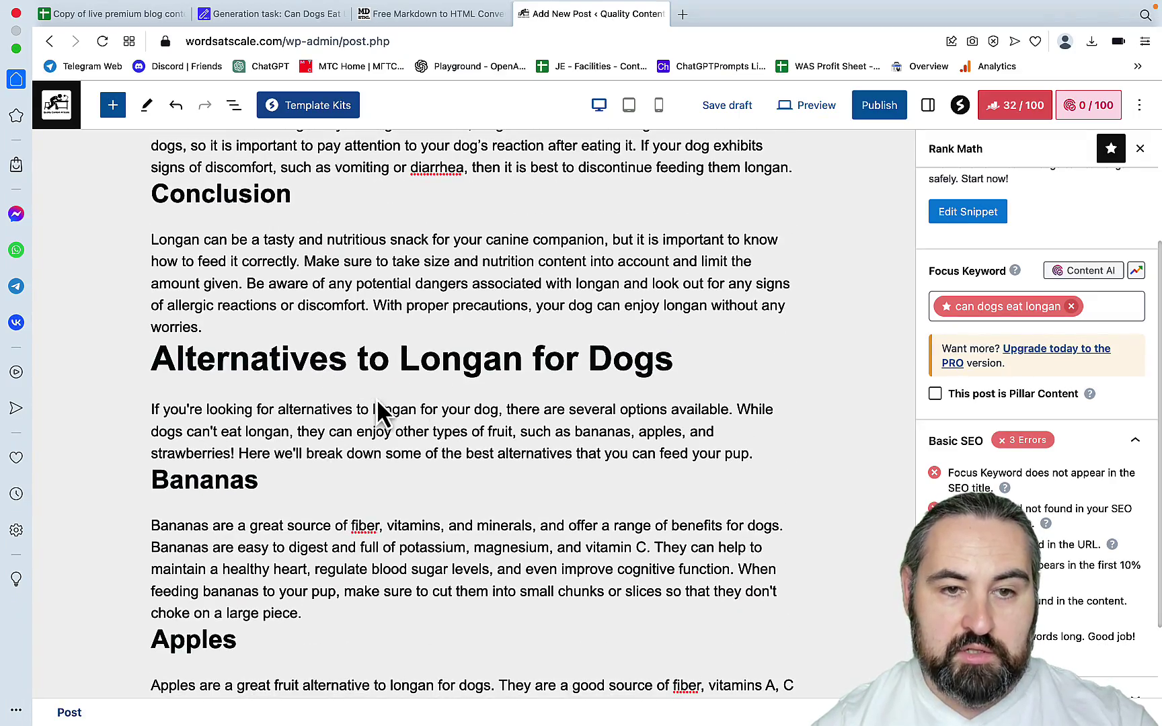
scroll(377, 399, "down", 12)
scroll(375, 397, "down", 3)
scroll(376, 393, "down", 4)
scroll(375, 393, "down", 12)
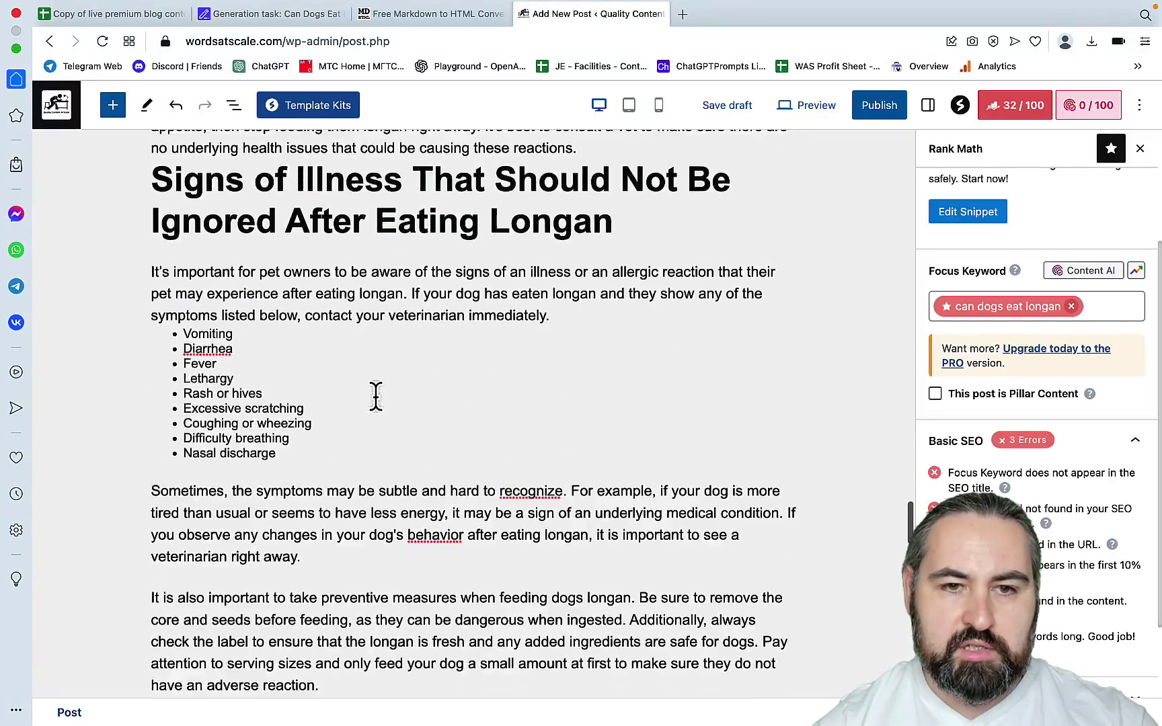
scroll(375, 393, "down", 8)
scroll(377, 403, "up", 4)
scroll(376, 402, "down", 7)
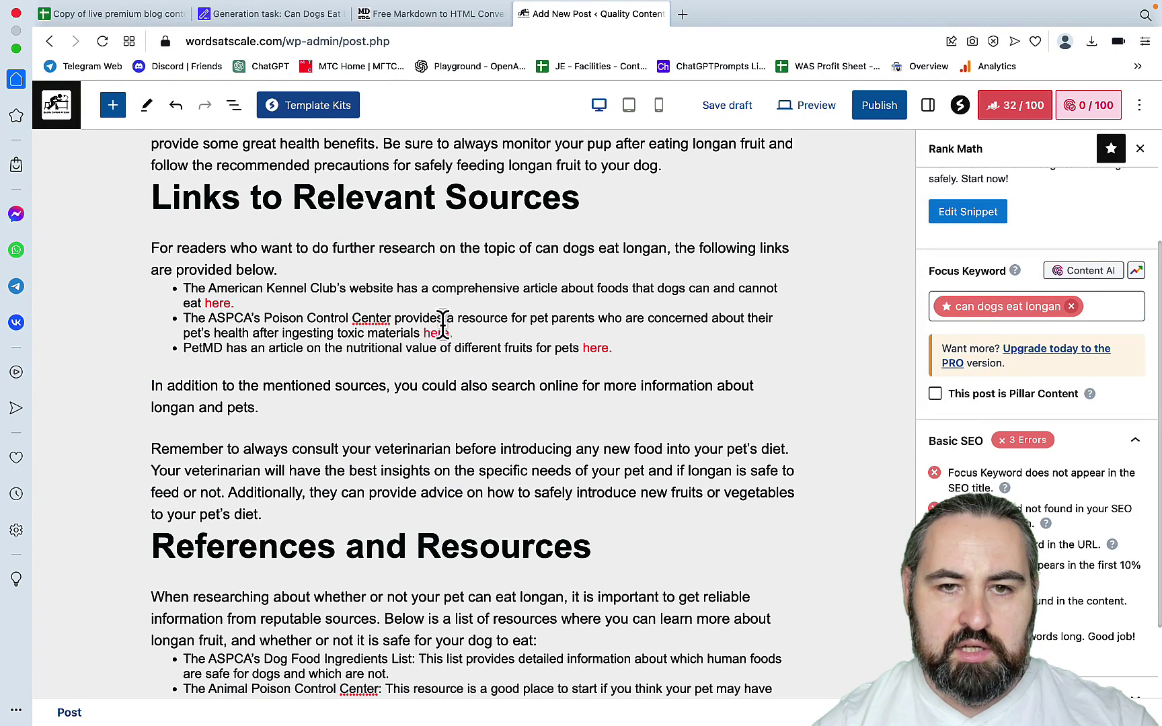
Step: Check the ASPCA source link's page and close it
left_click(443, 333)
left_click(443, 367)
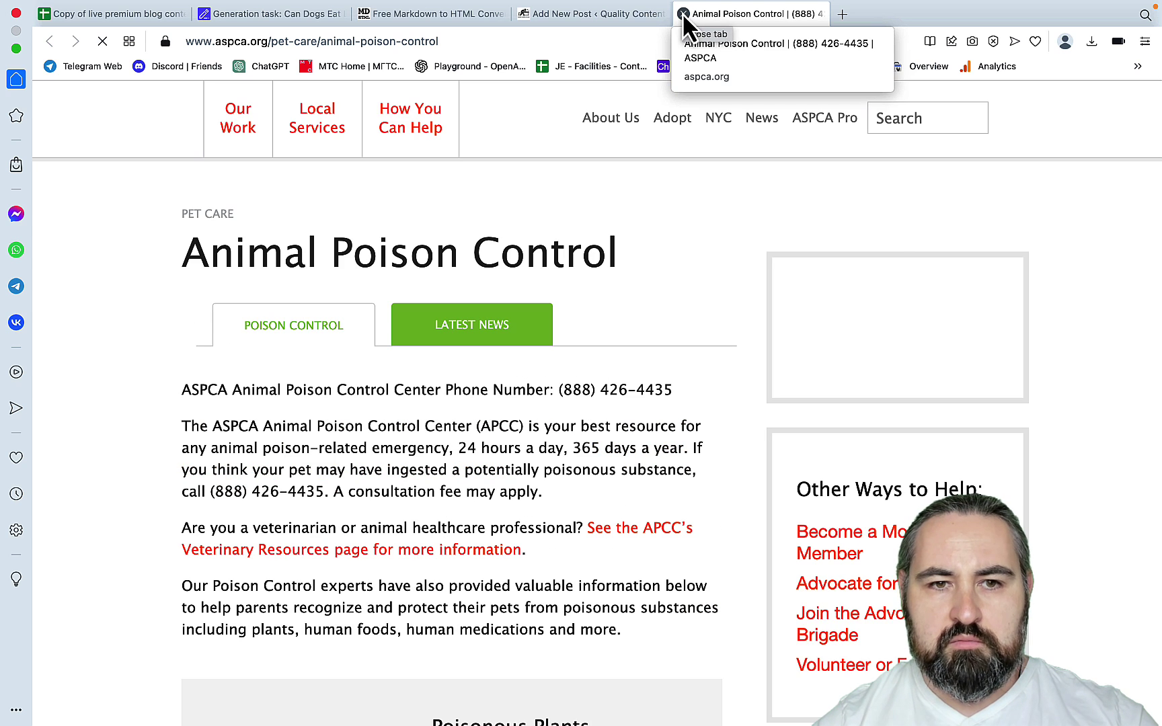
left_click(682, 12)
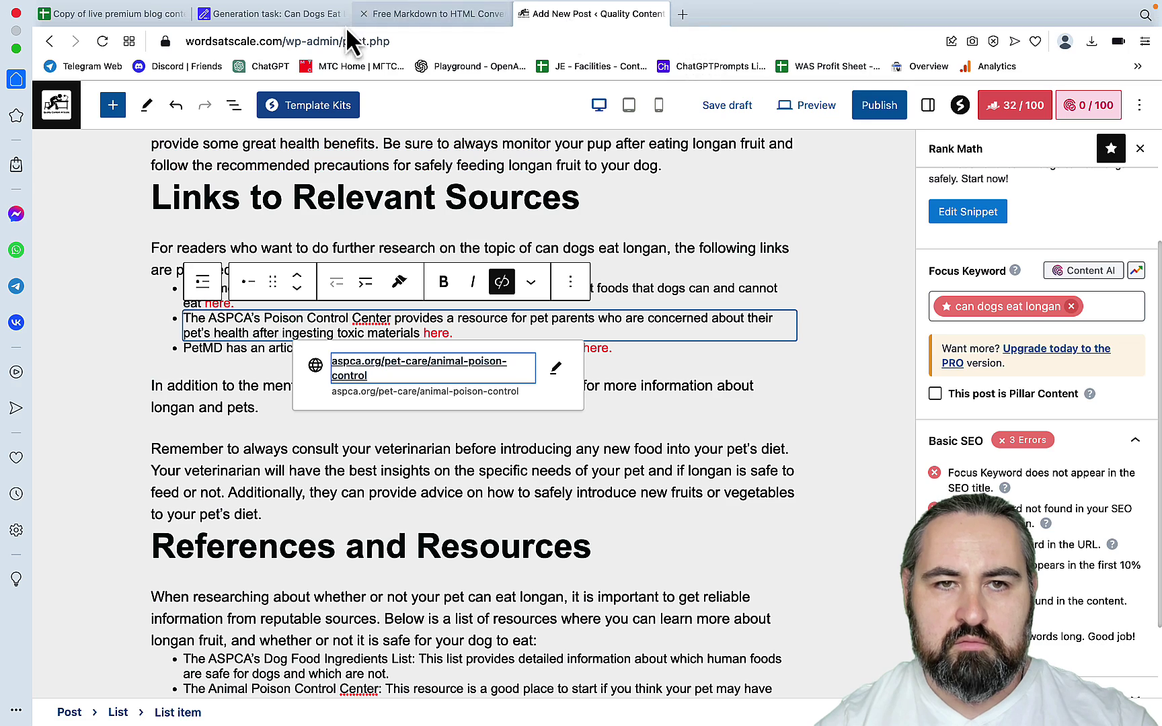
left_click(616, 376)
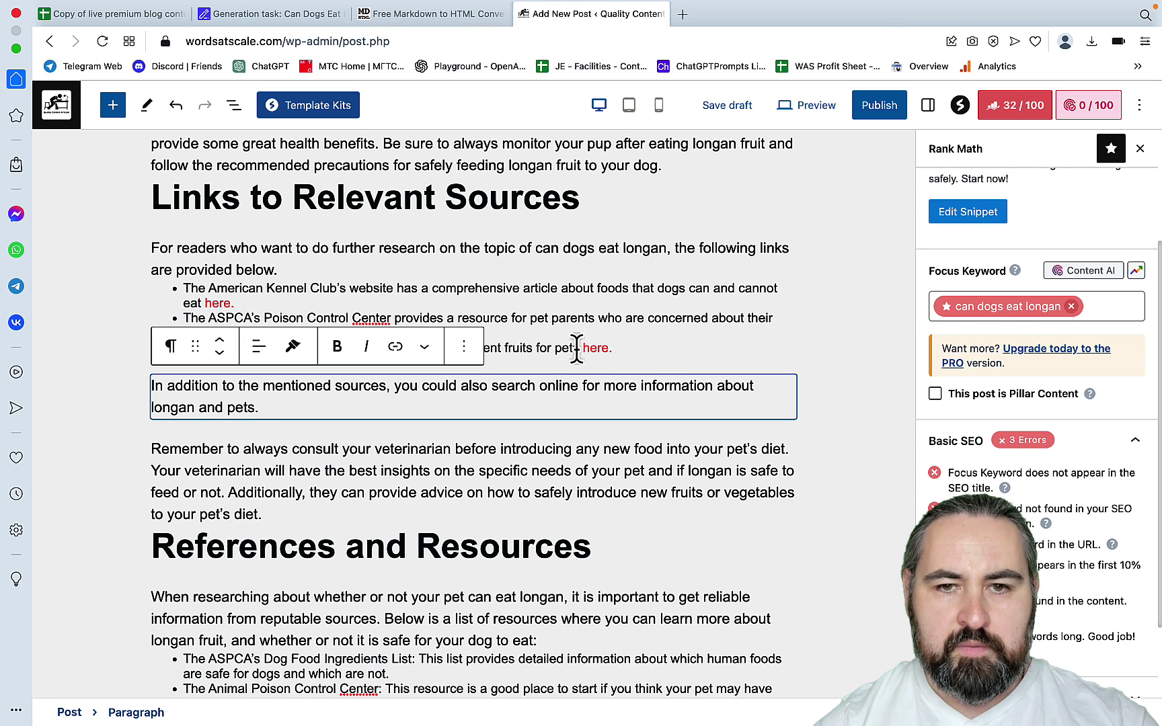
Step: Test the PetMD link, which 404s, then open the American Kennel Club source link
left_click(592, 348)
left_click(582, 387)
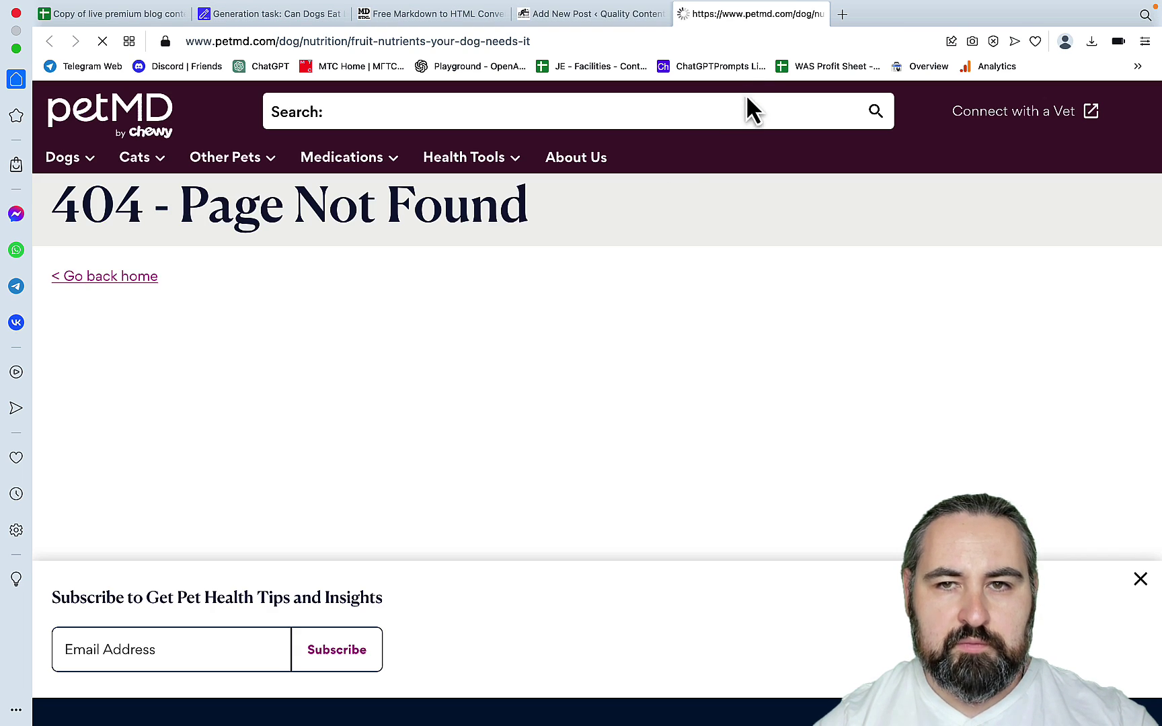
left_click(684, 14)
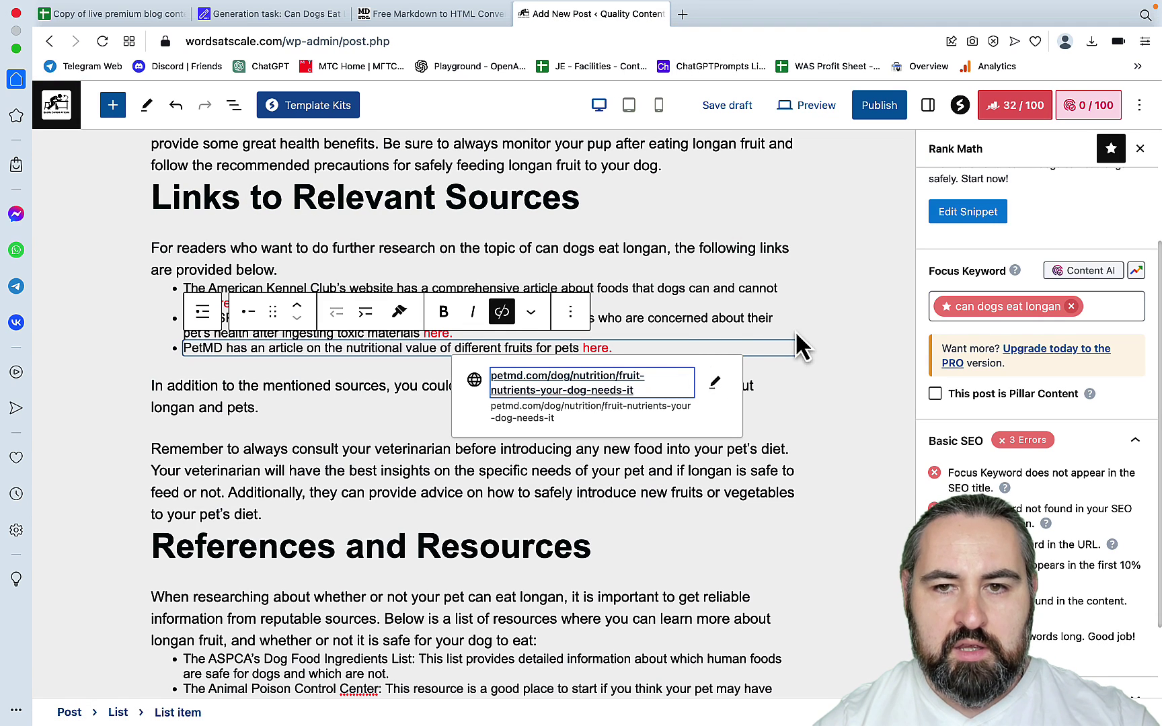
left_click(773, 314)
left_click(218, 304)
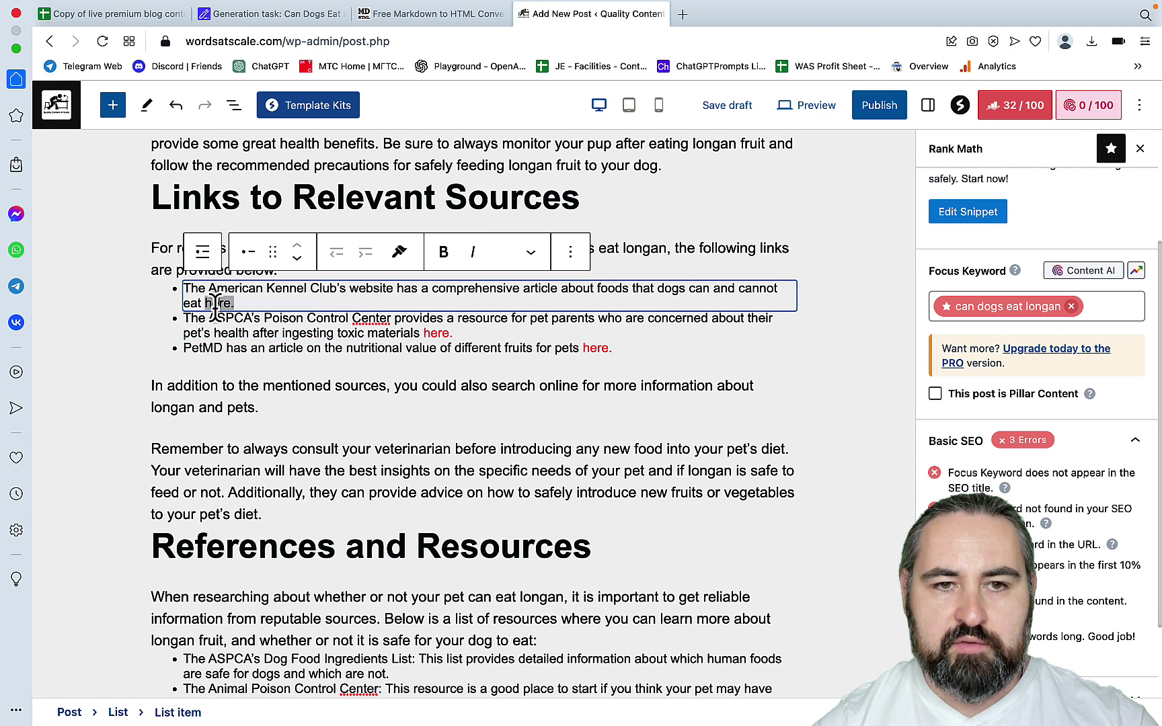
left_click(233, 331)
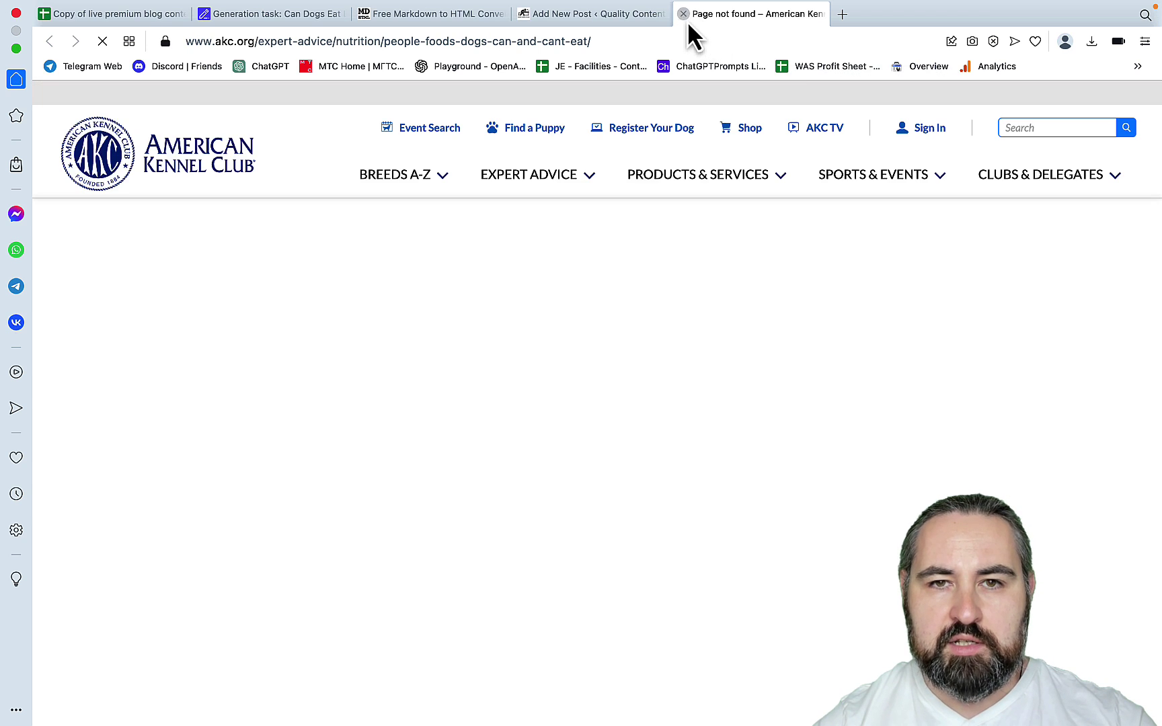
Step: Close the American Kennel Club page, dismiss its link details, and cancel the Leave site prompt
scroll(817, 436, "down", 4)
scroll(740, 269, "up", 4)
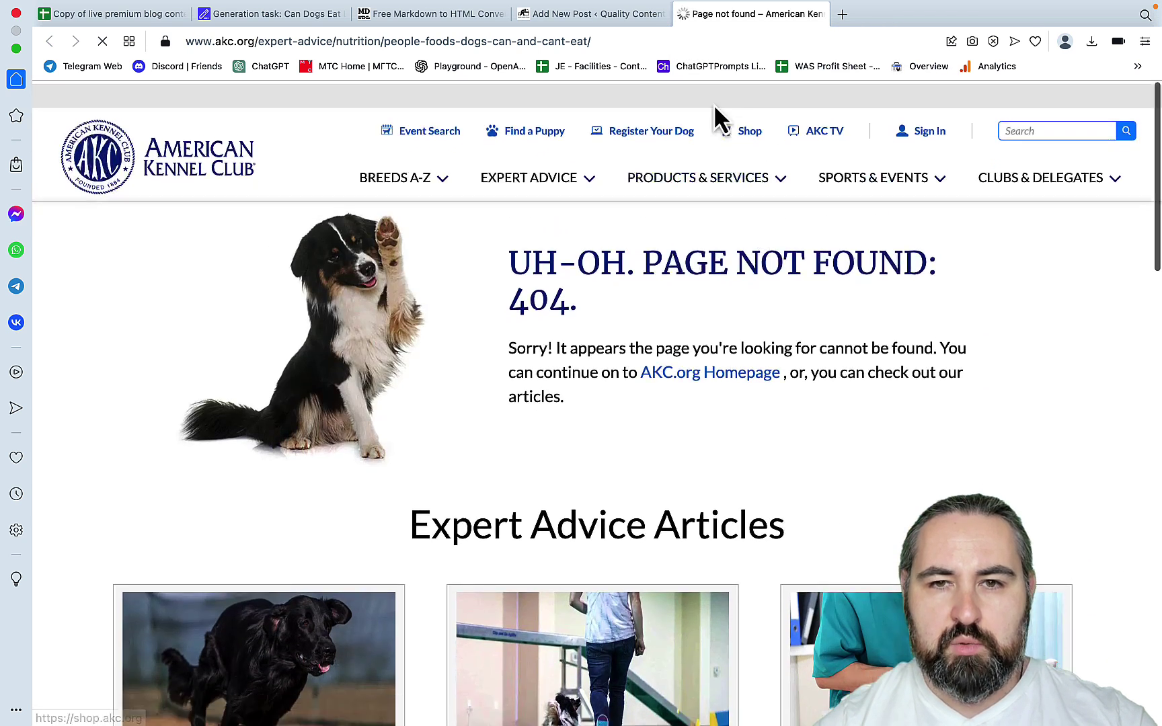
left_click(683, 14)
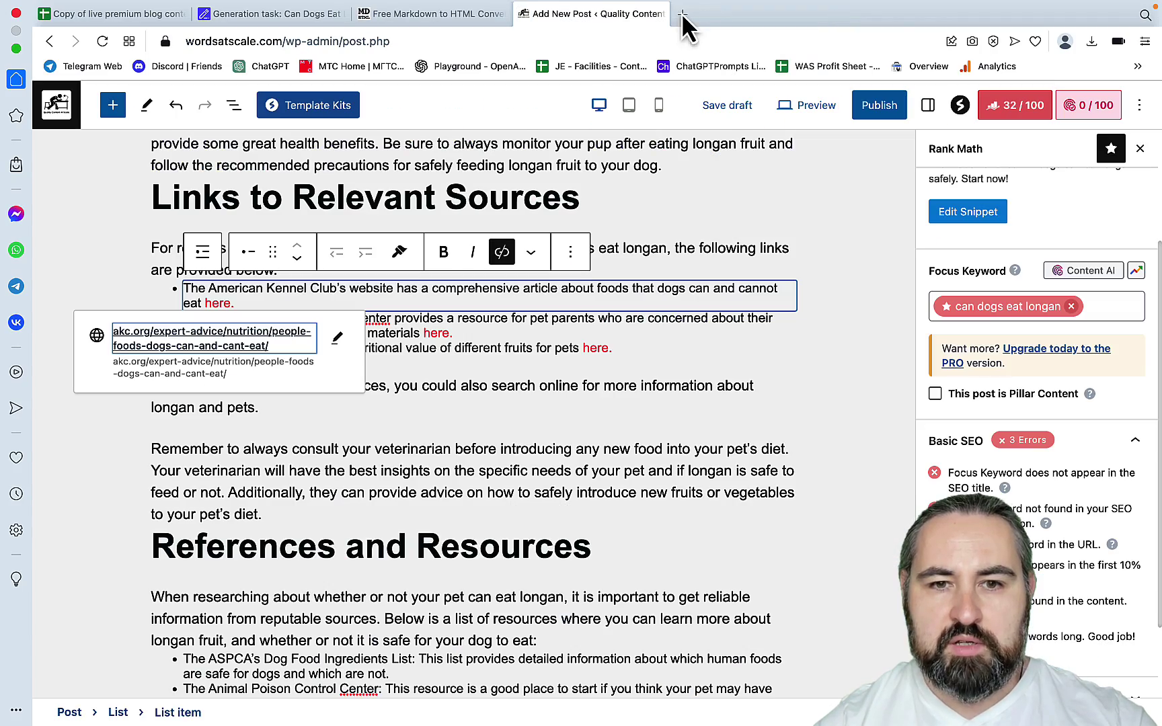
left_click(868, 528)
scroll(766, 484, "down", 5)
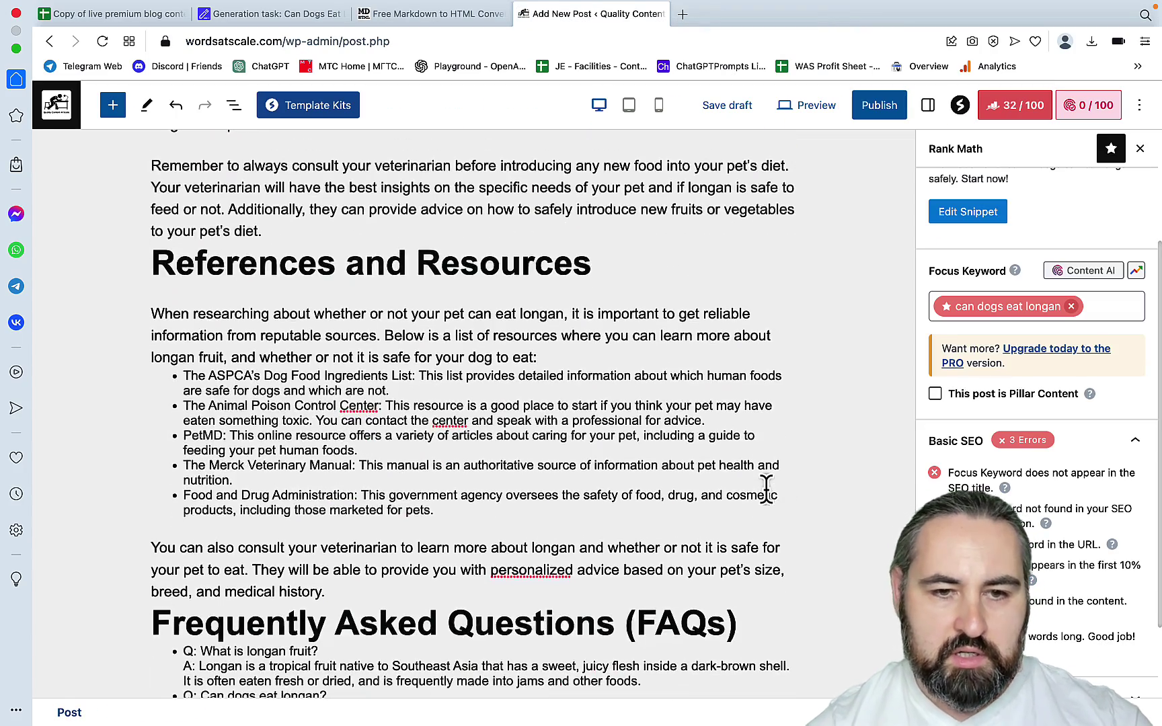
scroll(767, 485, "up", 10)
scroll(766, 485, "down", 17)
scroll(766, 491, "down", 1)
scroll(766, 491, "left", 5)
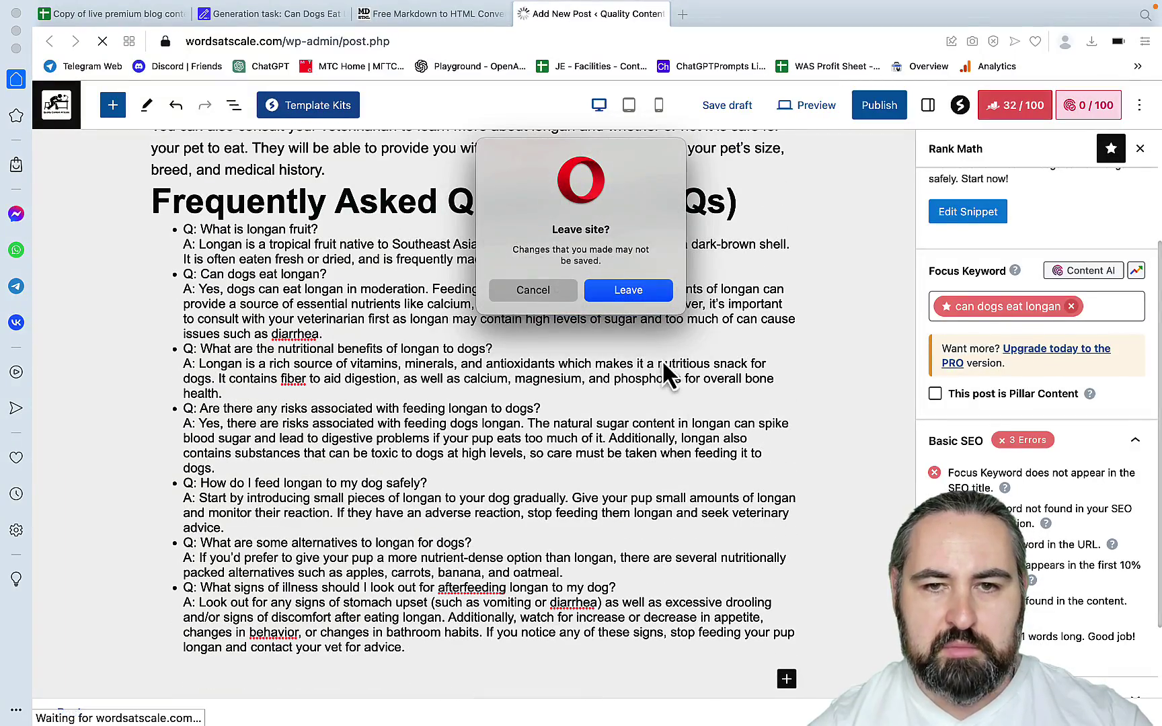
left_click(533, 290)
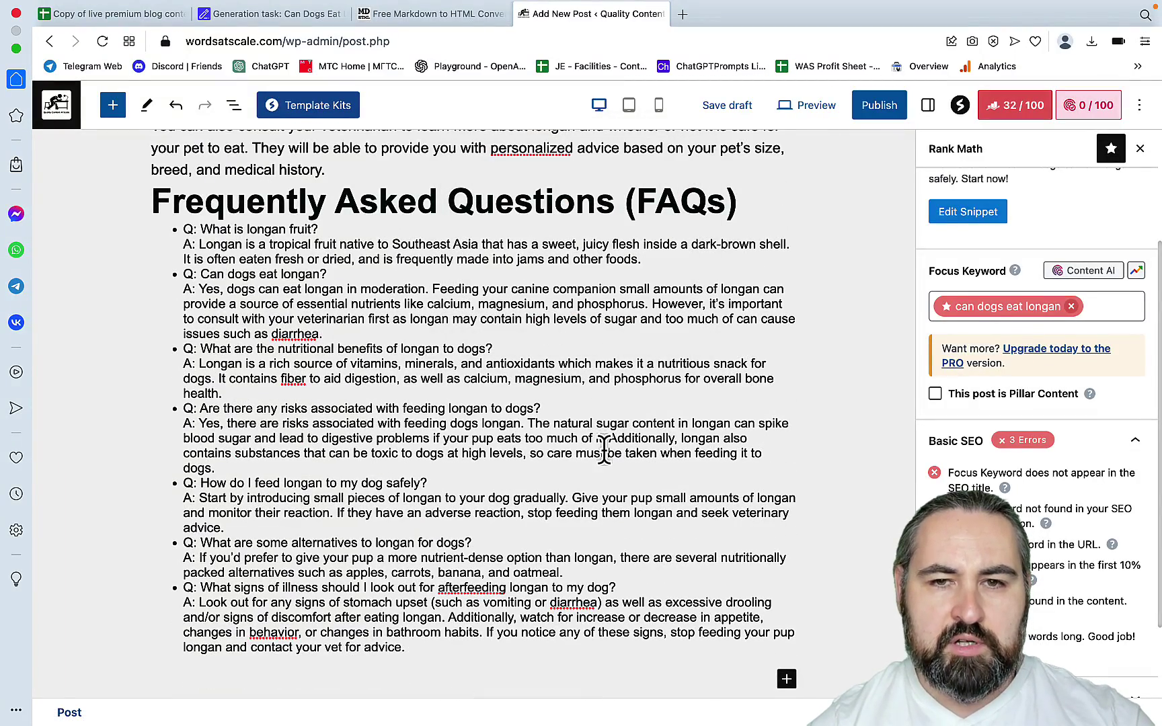
Step: Scroll the longan draft back up to its title and introduction
scroll(630, 397, "up", 10)
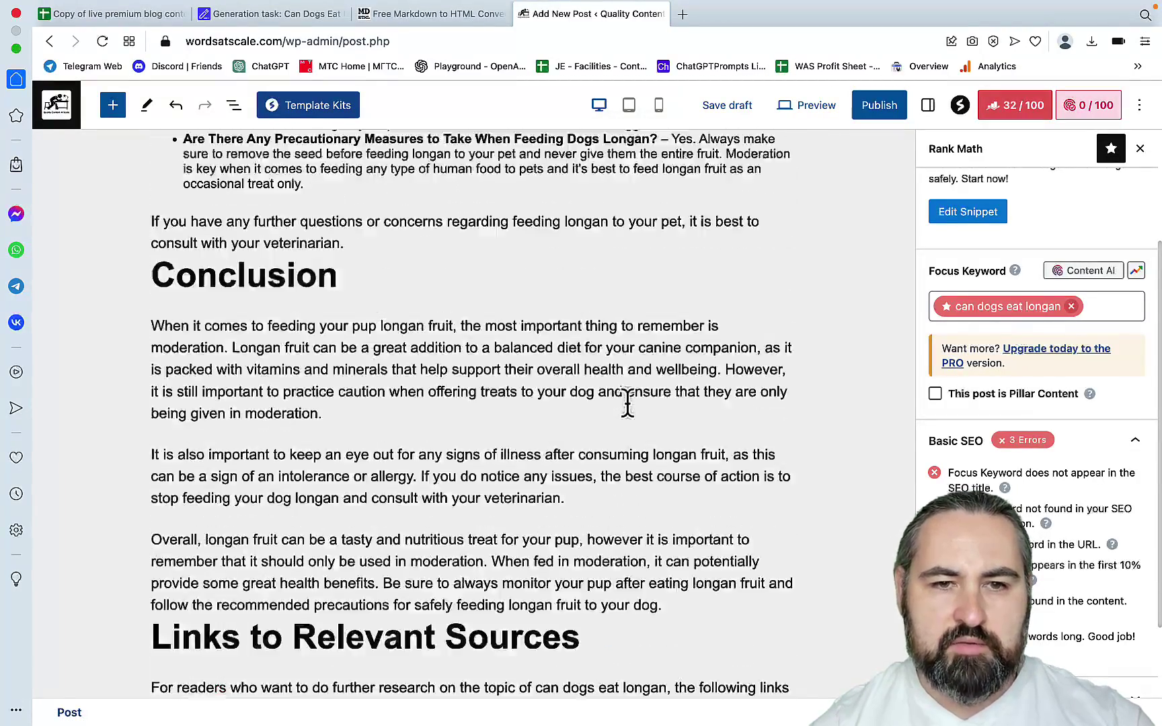
scroll(628, 402, "up", 8)
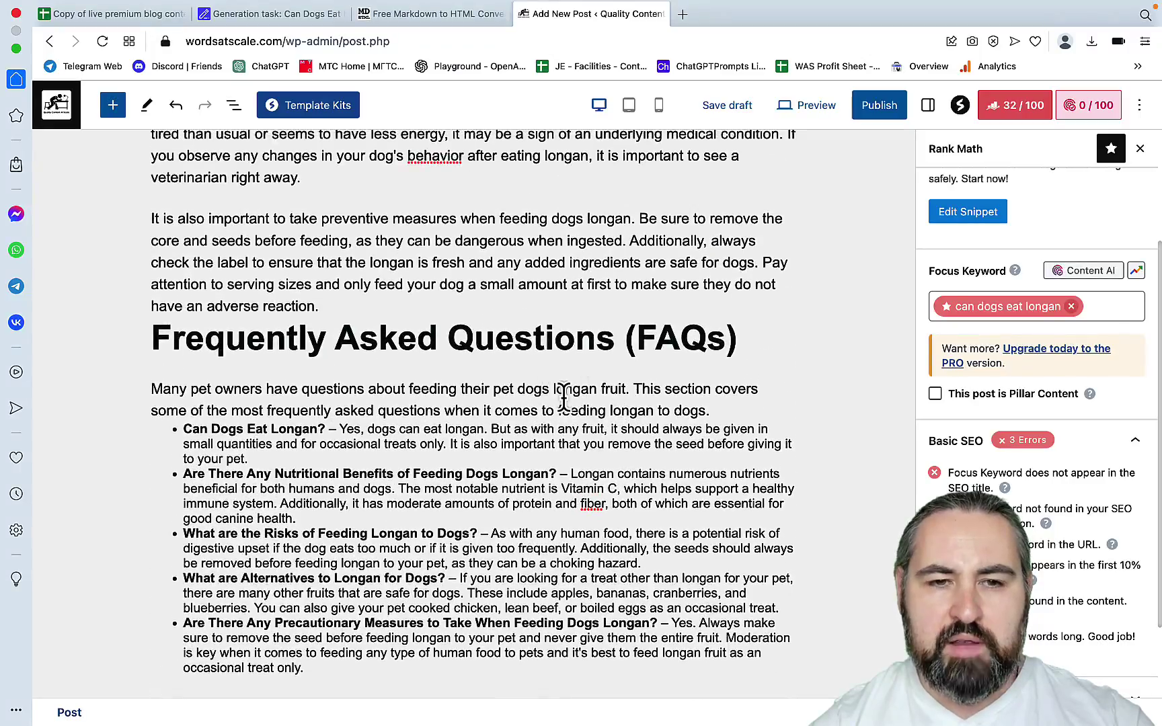
scroll(564, 397, "up", 20)
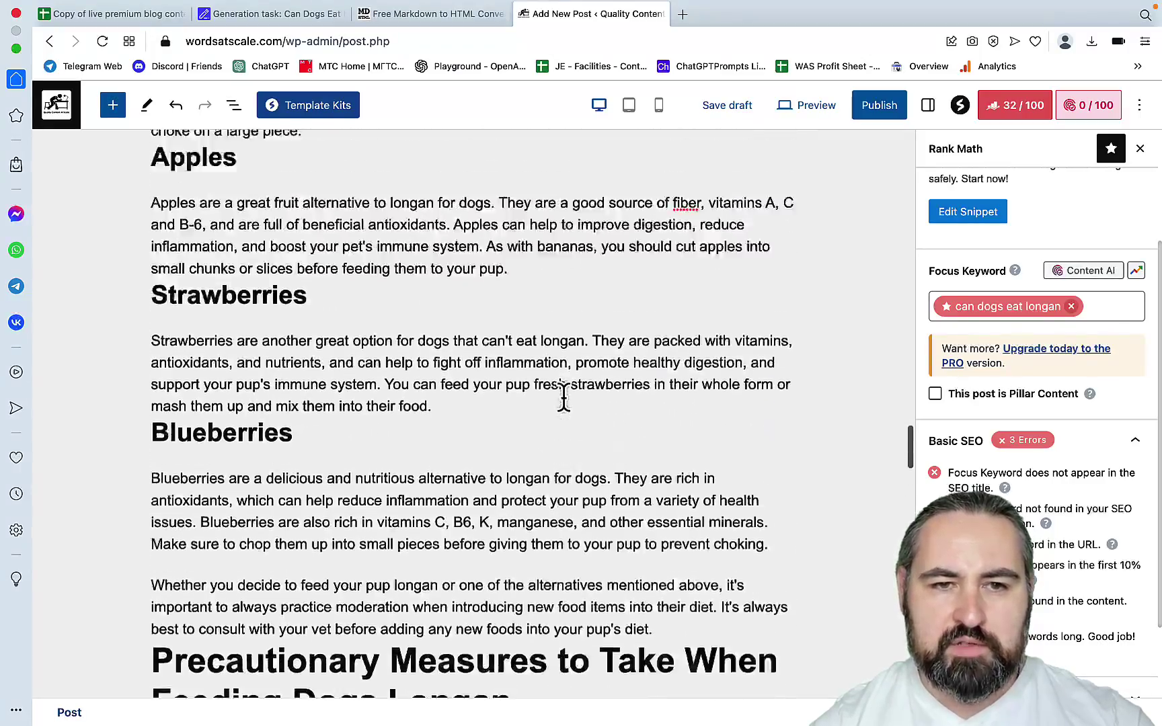
scroll(564, 396, "up", 11)
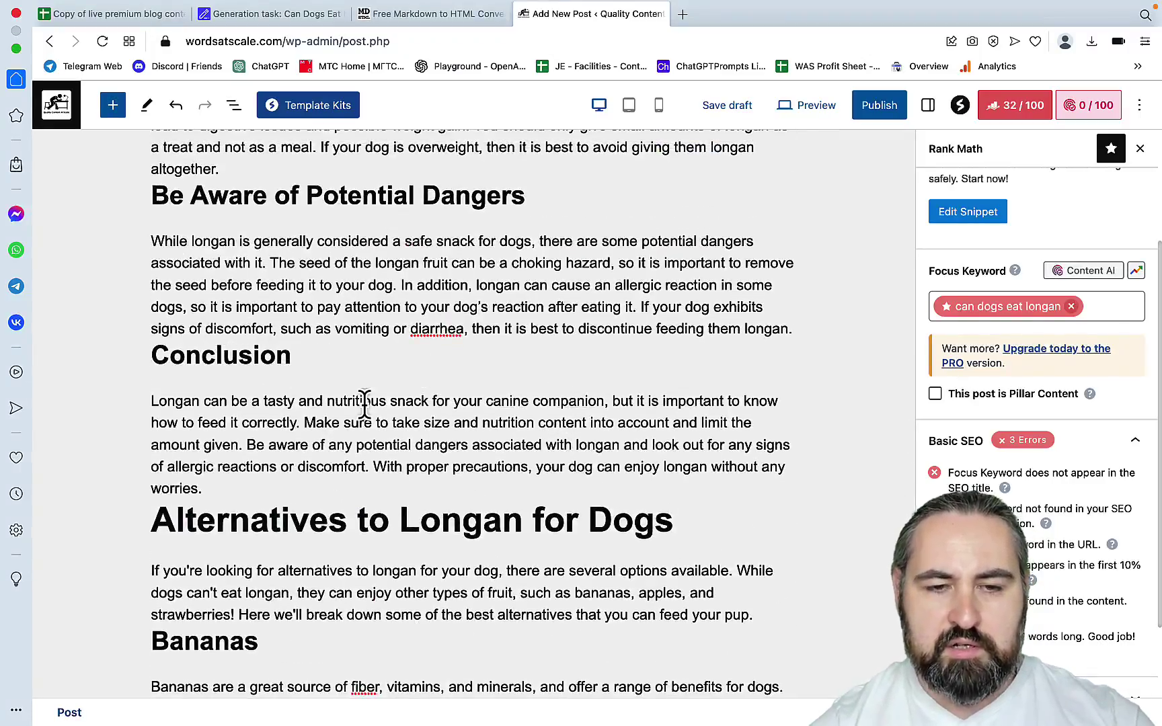
scroll(364, 404, "down", 20)
scroll(369, 420, "up", 4)
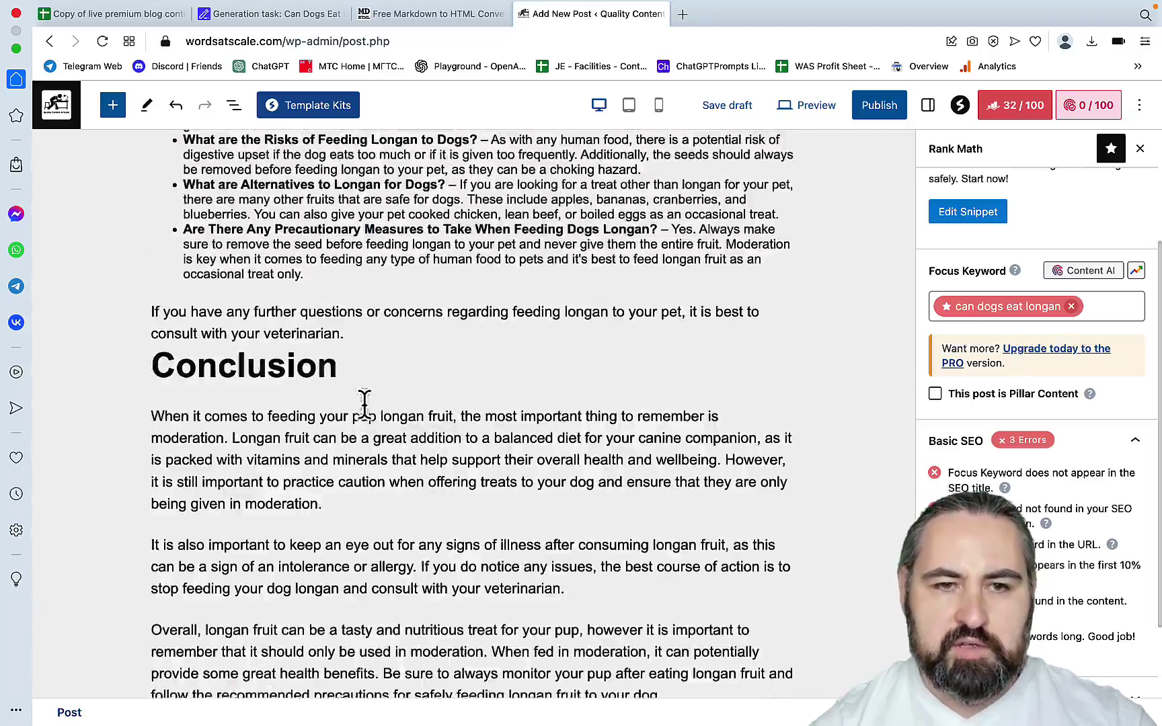
scroll(466, 521, "up", 14)
scroll(464, 514, "down", 10)
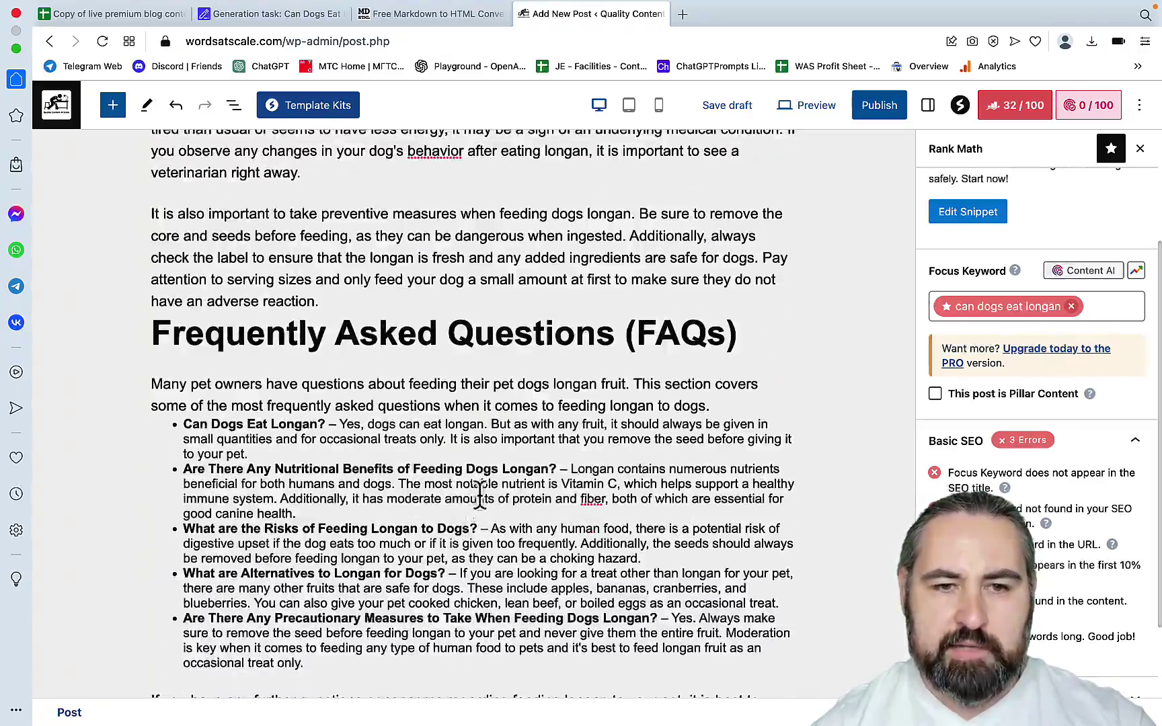
scroll(484, 474, "down", 20)
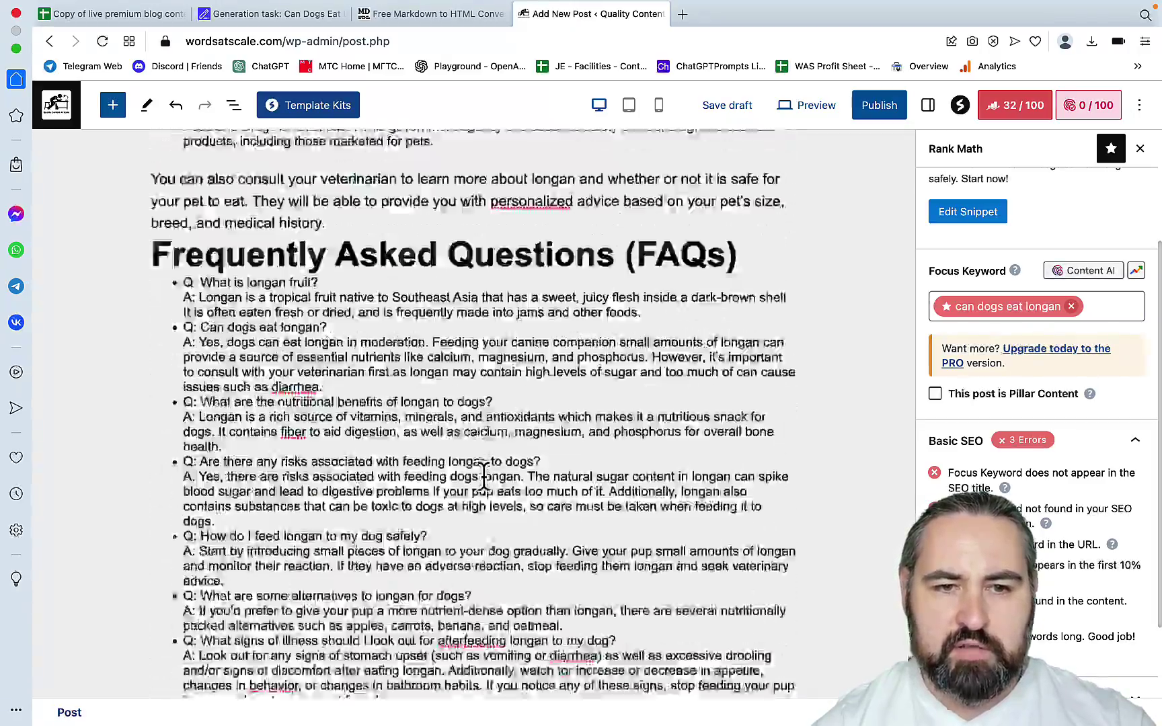
scroll(485, 474, "up", 3)
scroll(484, 474, "up", 10)
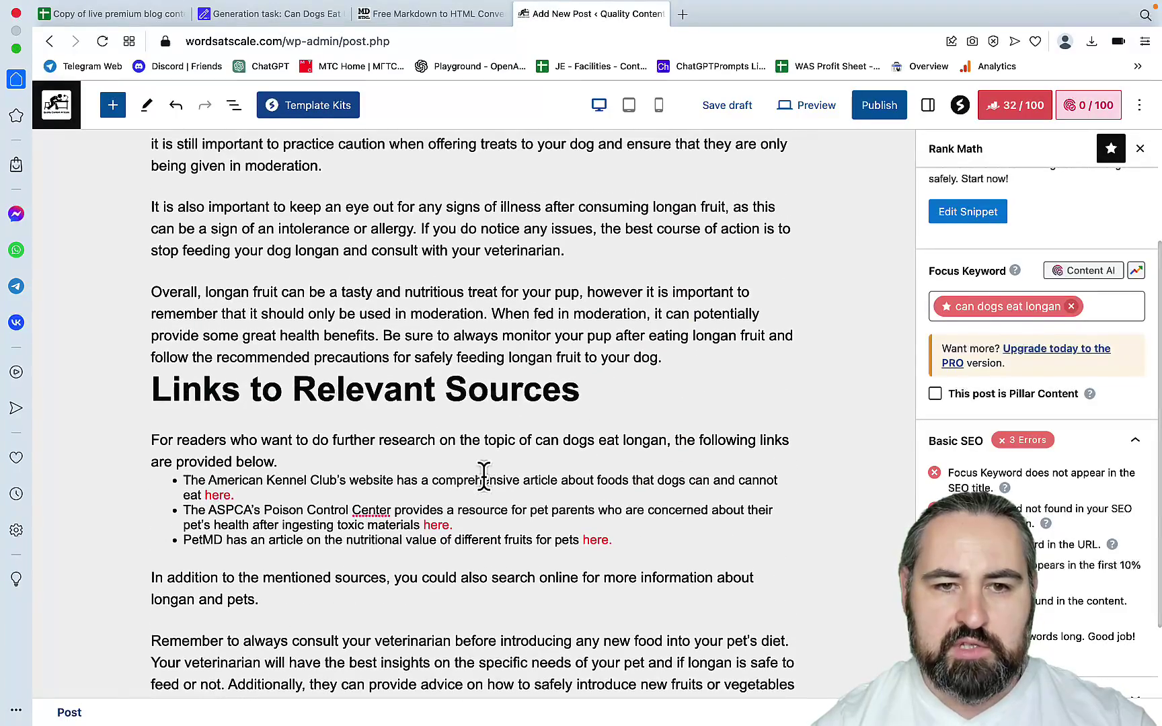
scroll(484, 475, "down", 1)
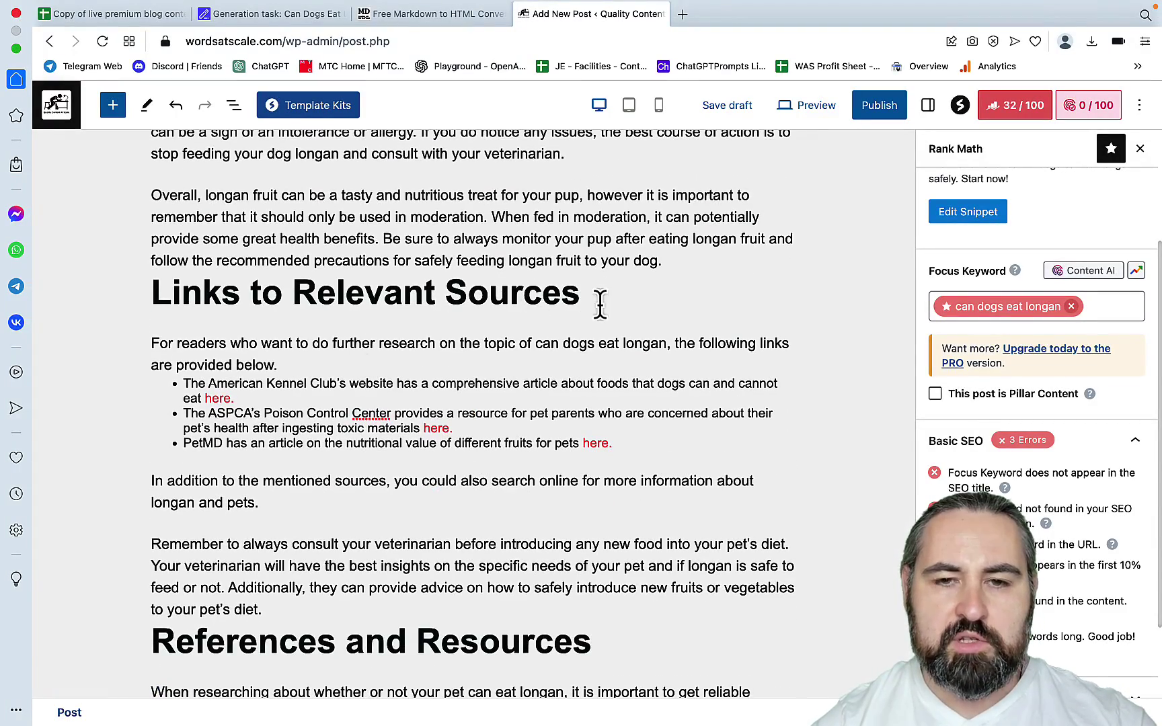
right_click(622, 441)
left_click(619, 126)
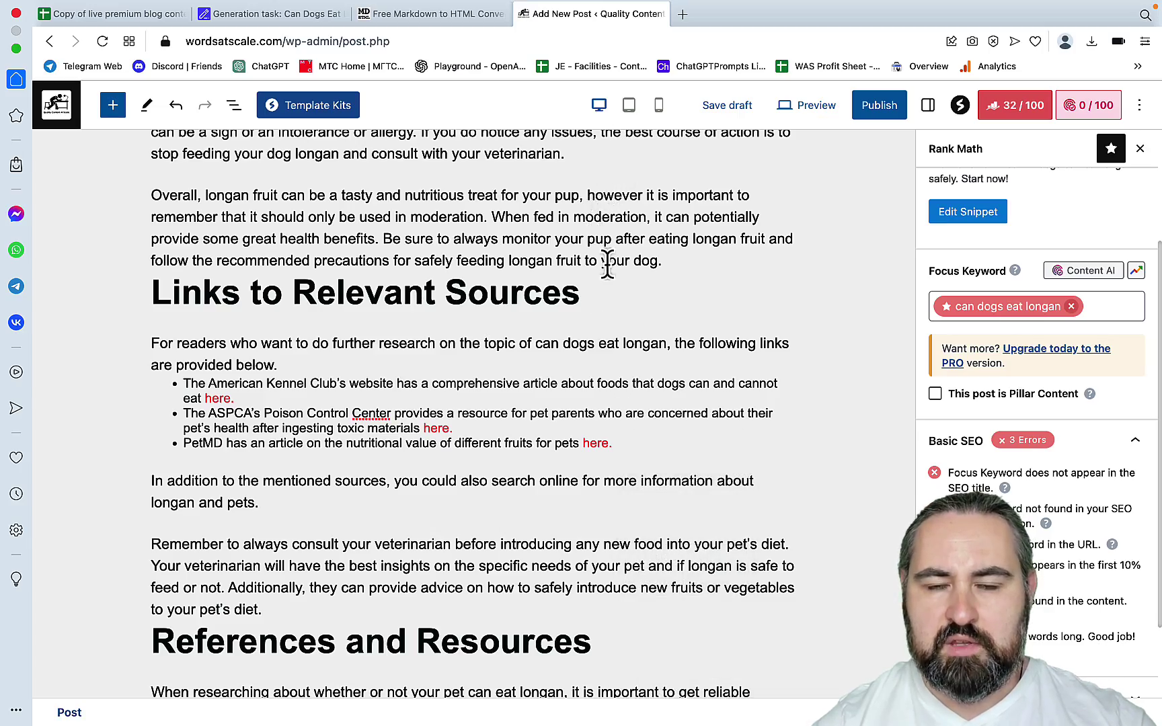
scroll(607, 263, "up", 10)
scroll(607, 263, "up", 20)
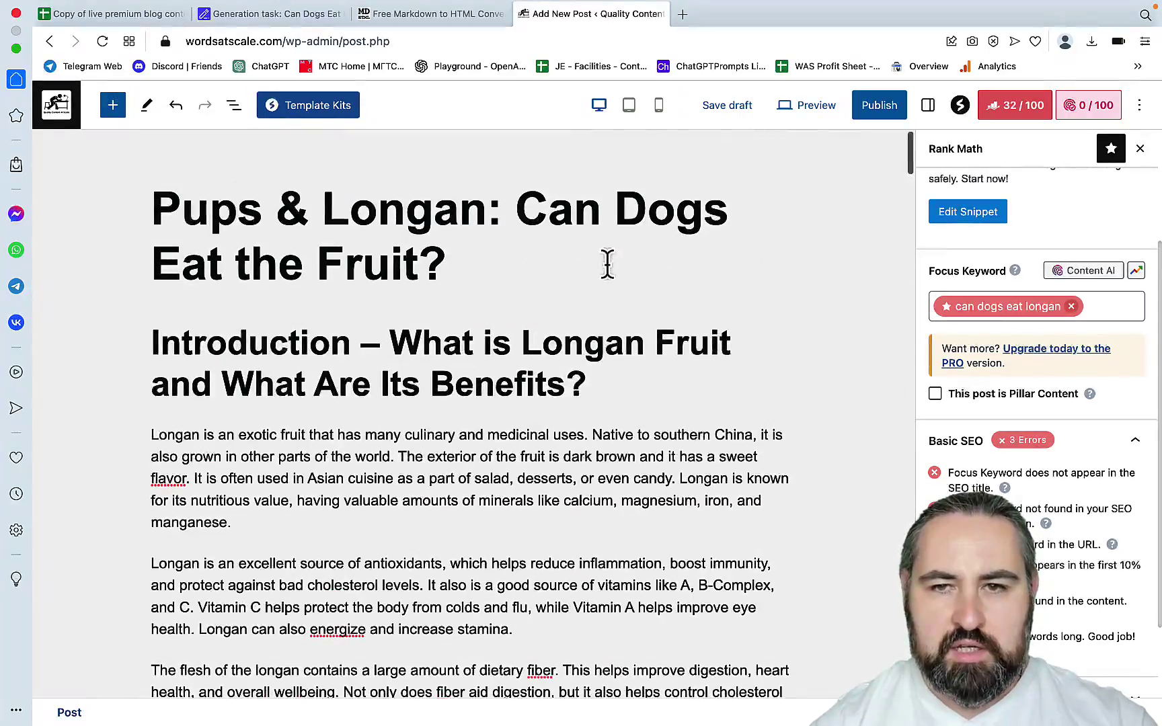
Step: Save 'Pups & Longan' as a draft, then publish the SEOWriting.ai longan article to wordsatscale.com as a draft
left_click(745, 112)
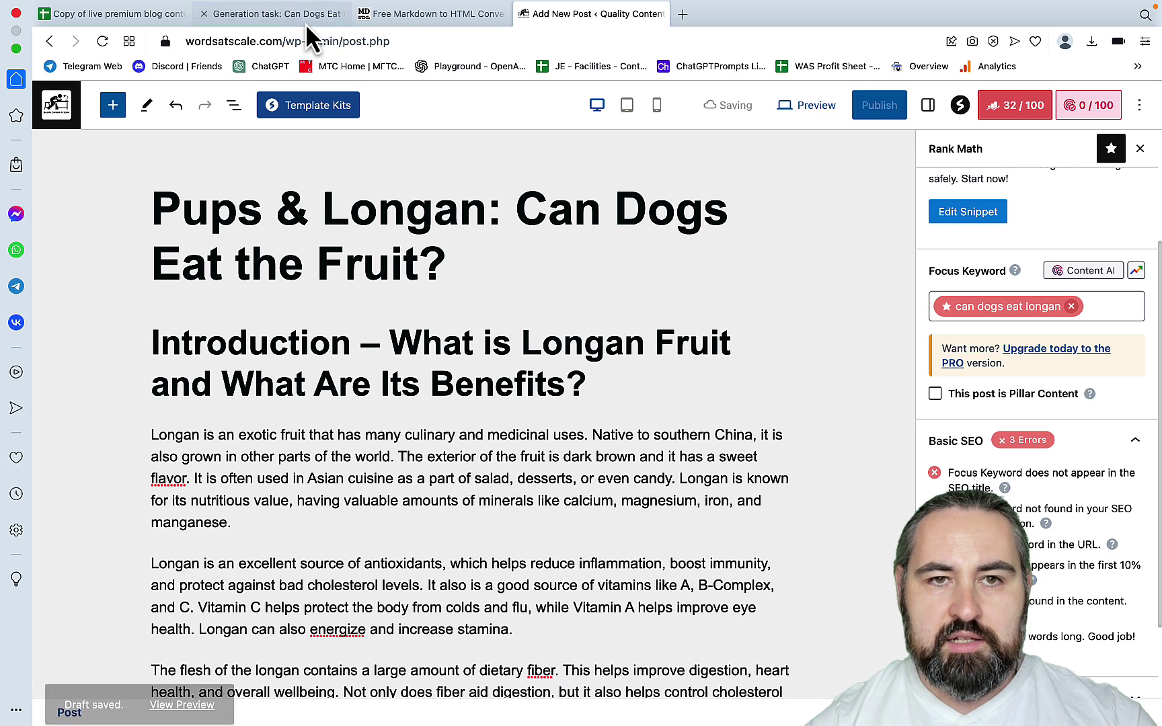
left_click(280, 16)
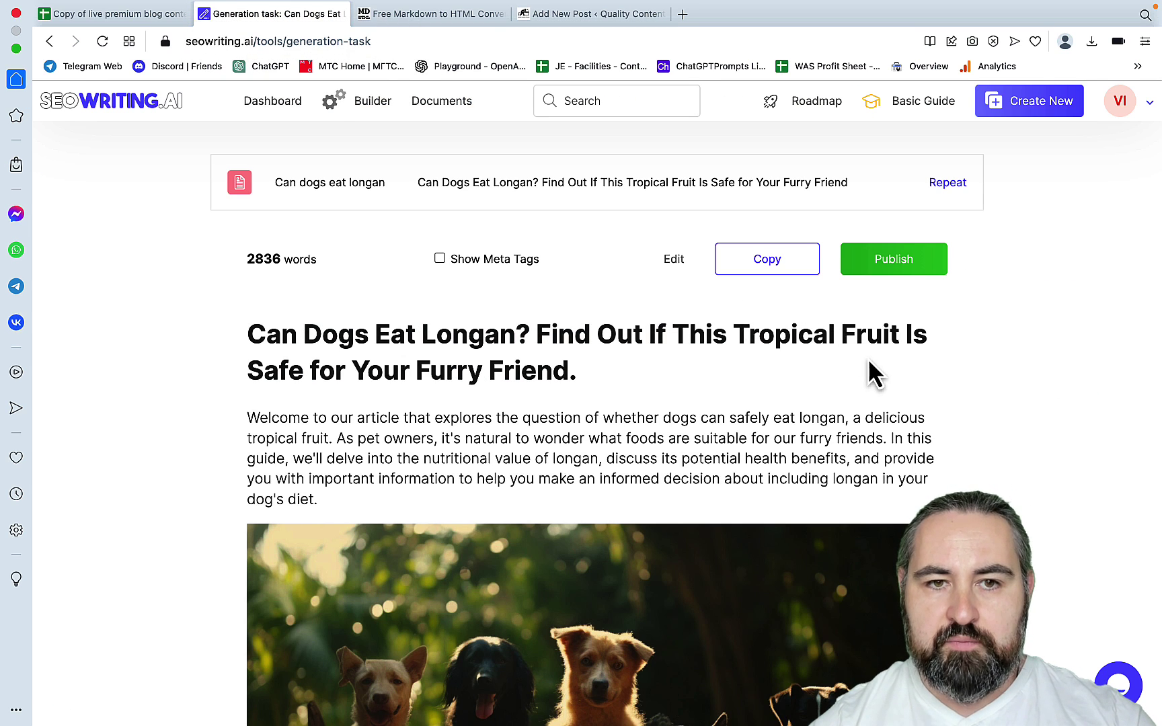
left_click(895, 261)
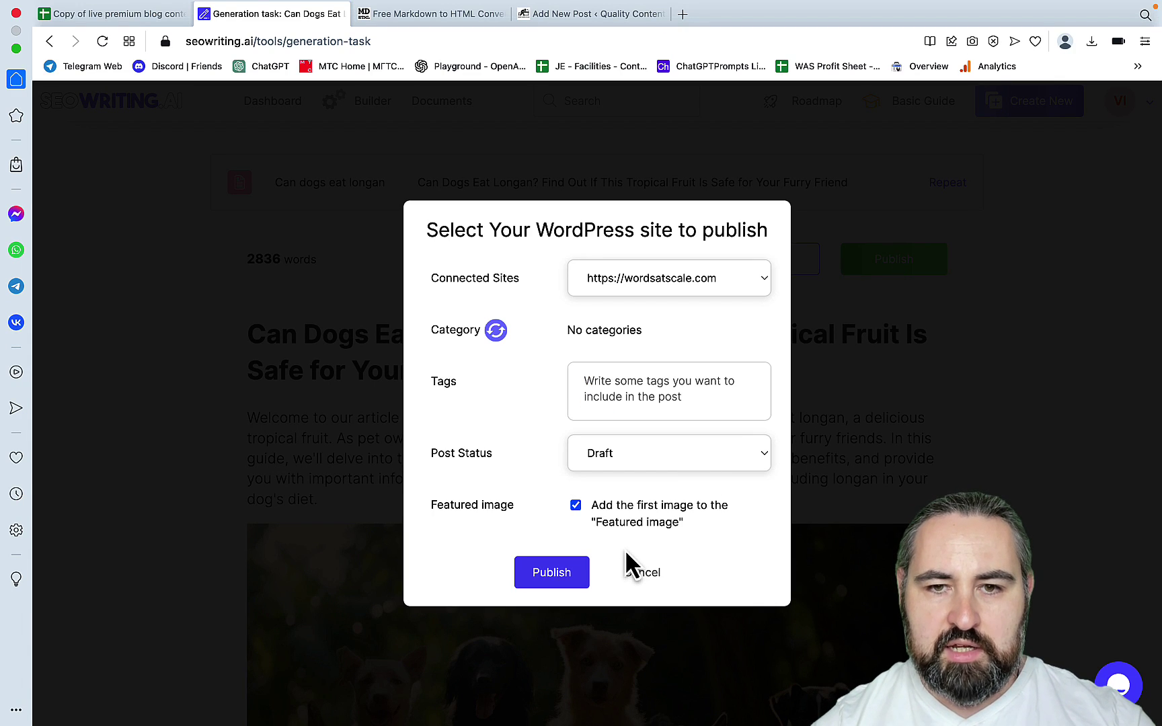
left_click(553, 576)
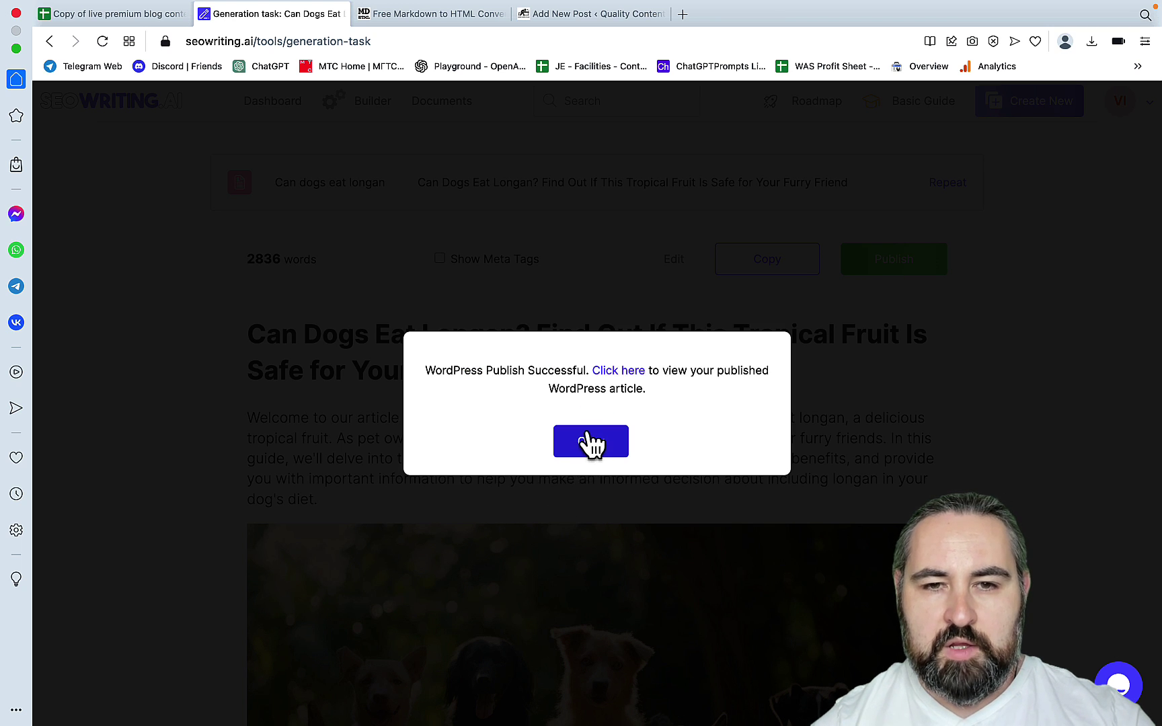
left_click(589, 443)
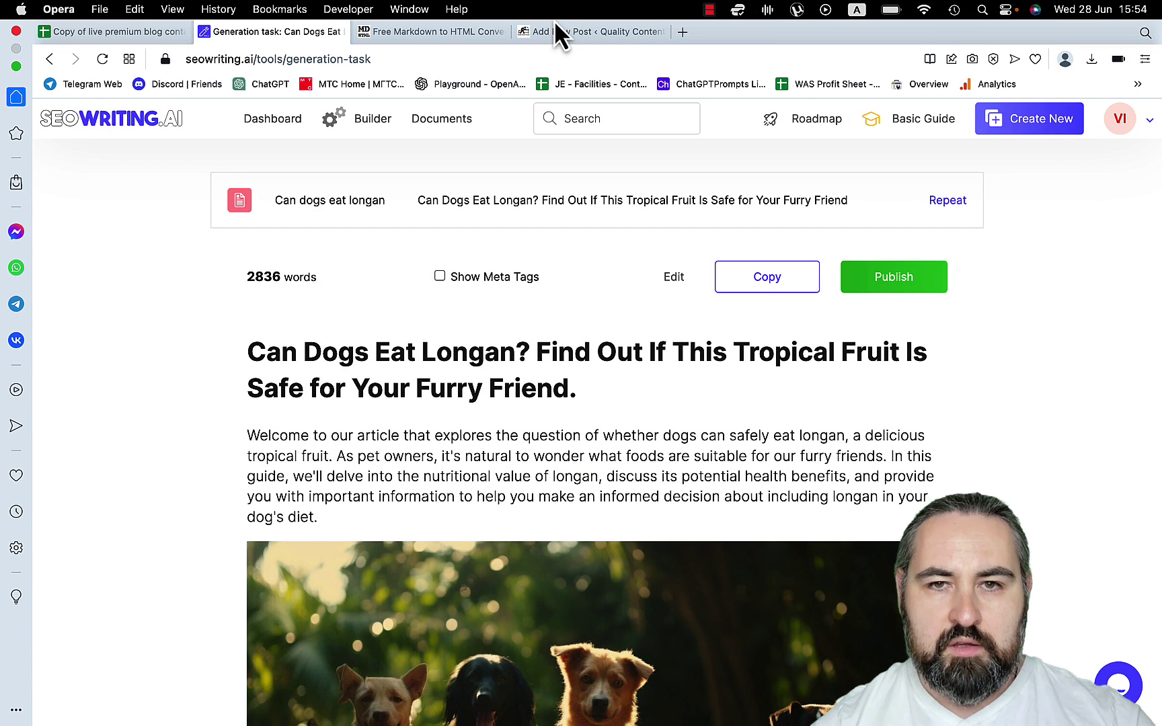
left_click(558, 32)
Step: Open the new Can Dogs Eat Longan draft and review its Rank Math SEO analysis
left_click(55, 109)
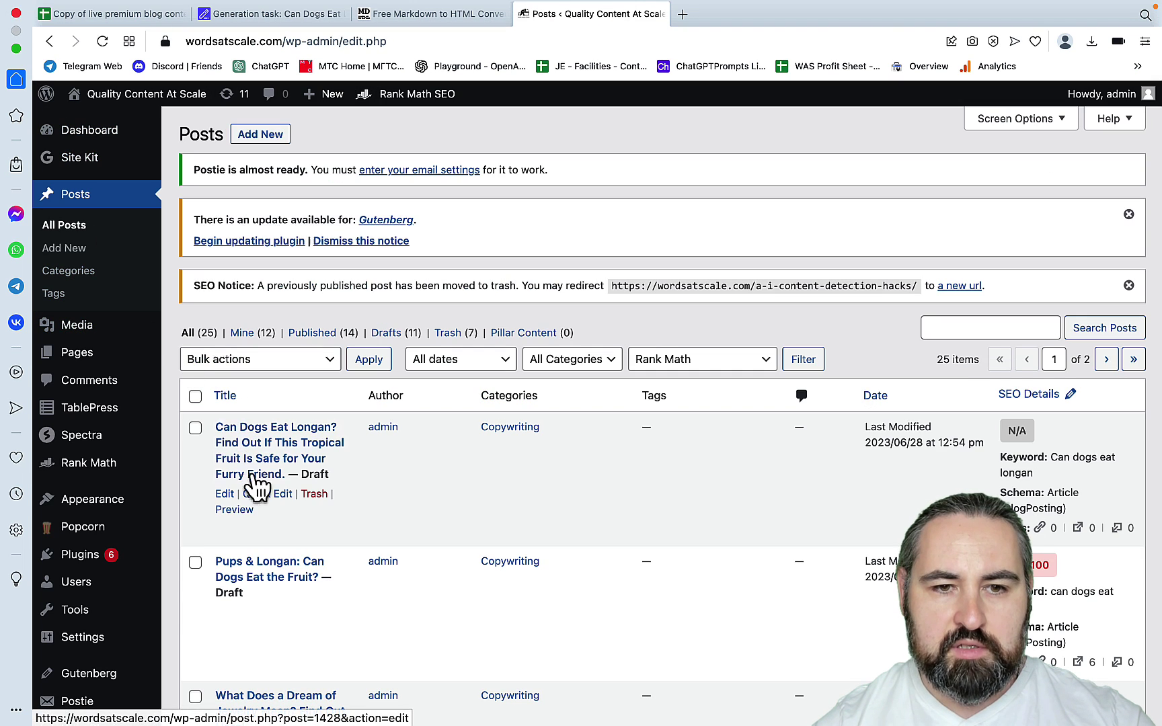
left_click(225, 495)
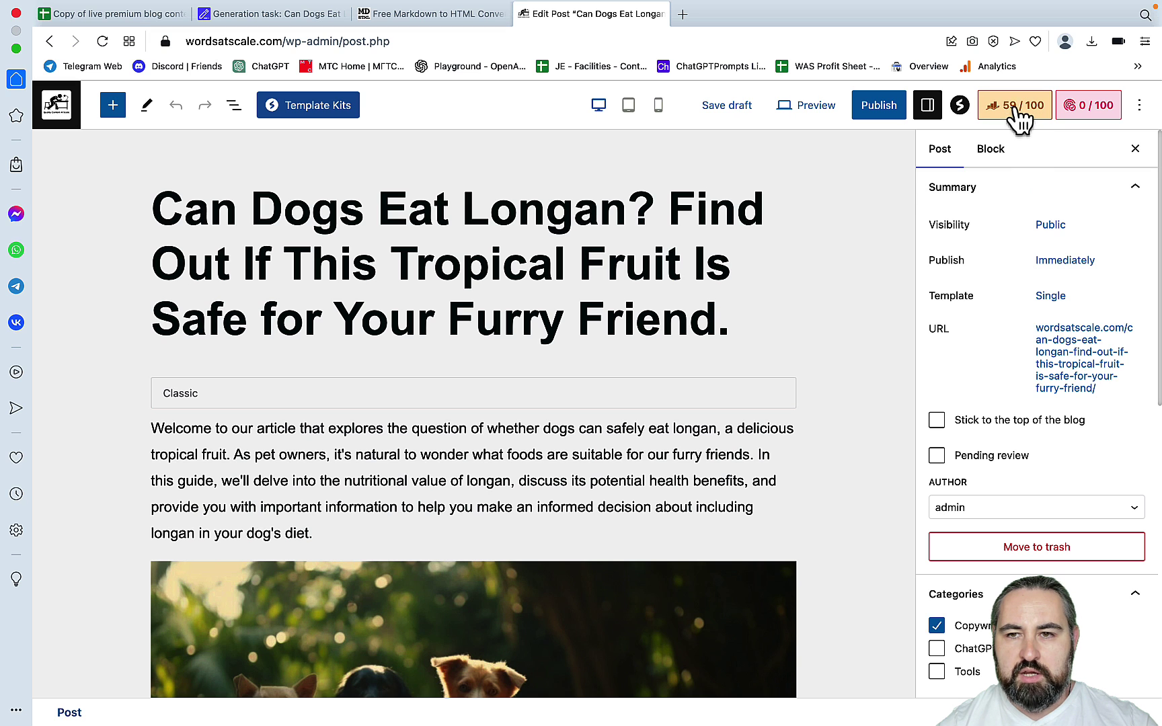
left_click(1015, 107)
scroll(1076, 439, "down", 3)
scroll(1078, 439, "down", 1)
scroll(1076, 439, "up", 5)
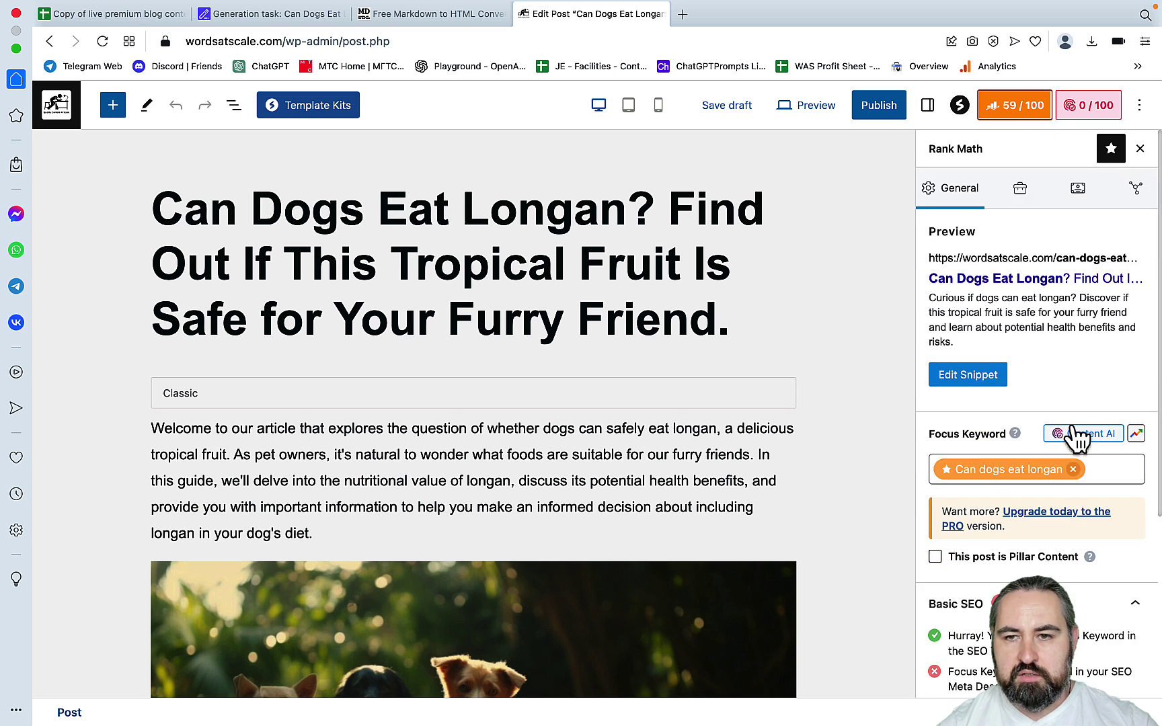
scroll(1055, 379, "down", 4)
scroll(1059, 385, "down", 1)
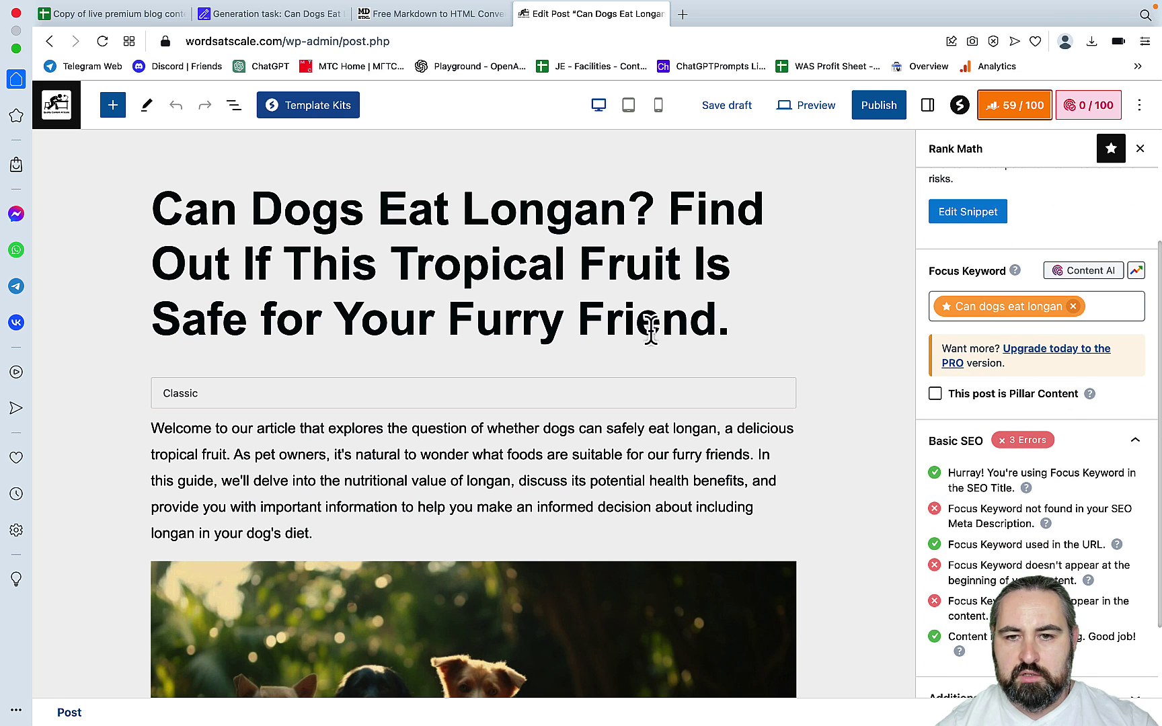
Step: Convert the Classic block into separate blocks and preview the post in a new tab
left_click(611, 391)
left_click(312, 349)
left_click(836, 124)
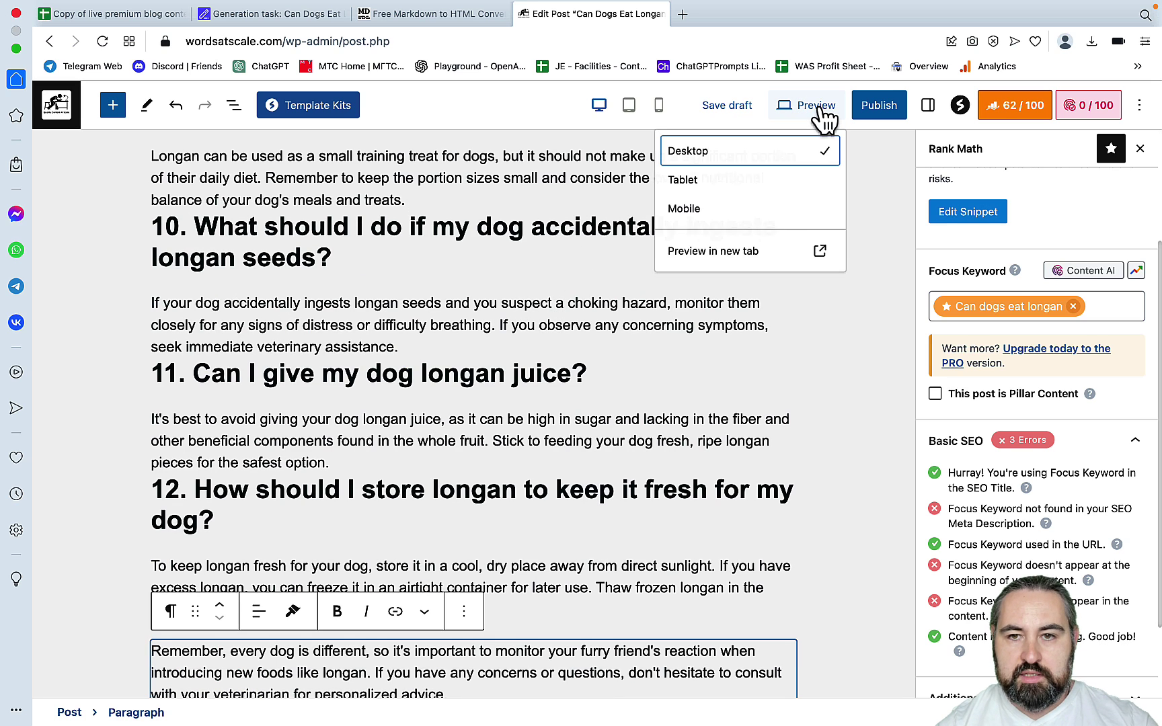
left_click(696, 249)
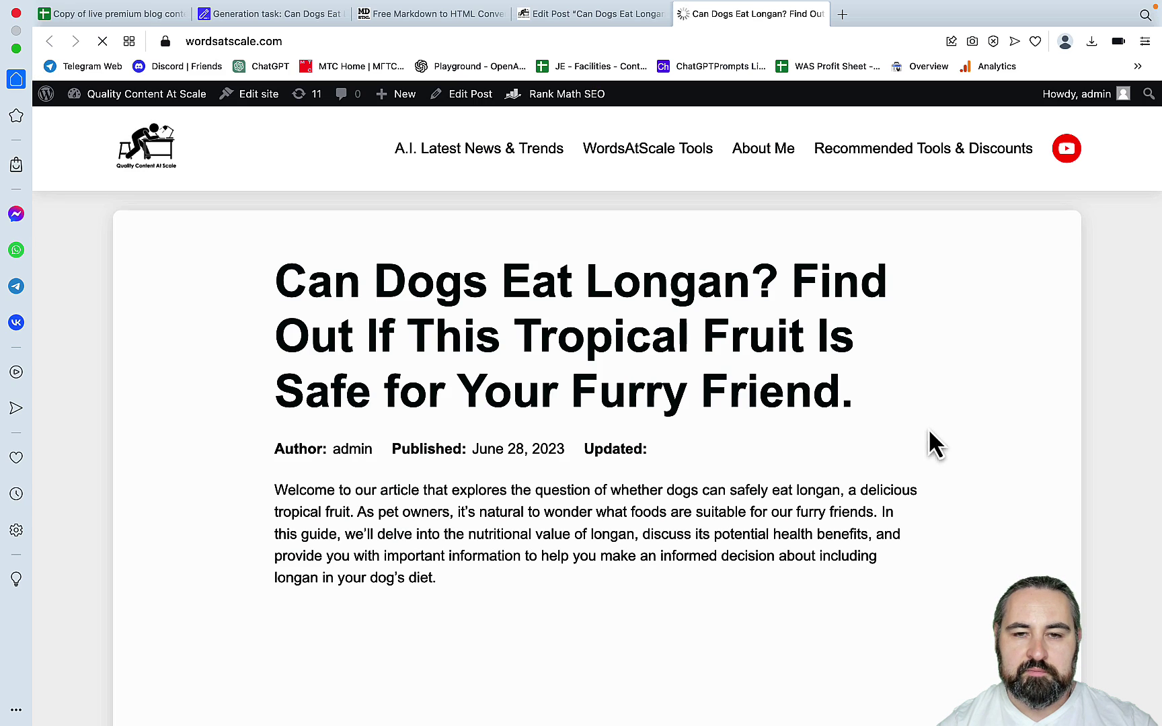
Step: Read through the wordsatscale.com preview from title to FAQ, checking its images and headings
scroll(931, 434, "down", 3)
scroll(931, 437, "down", 3)
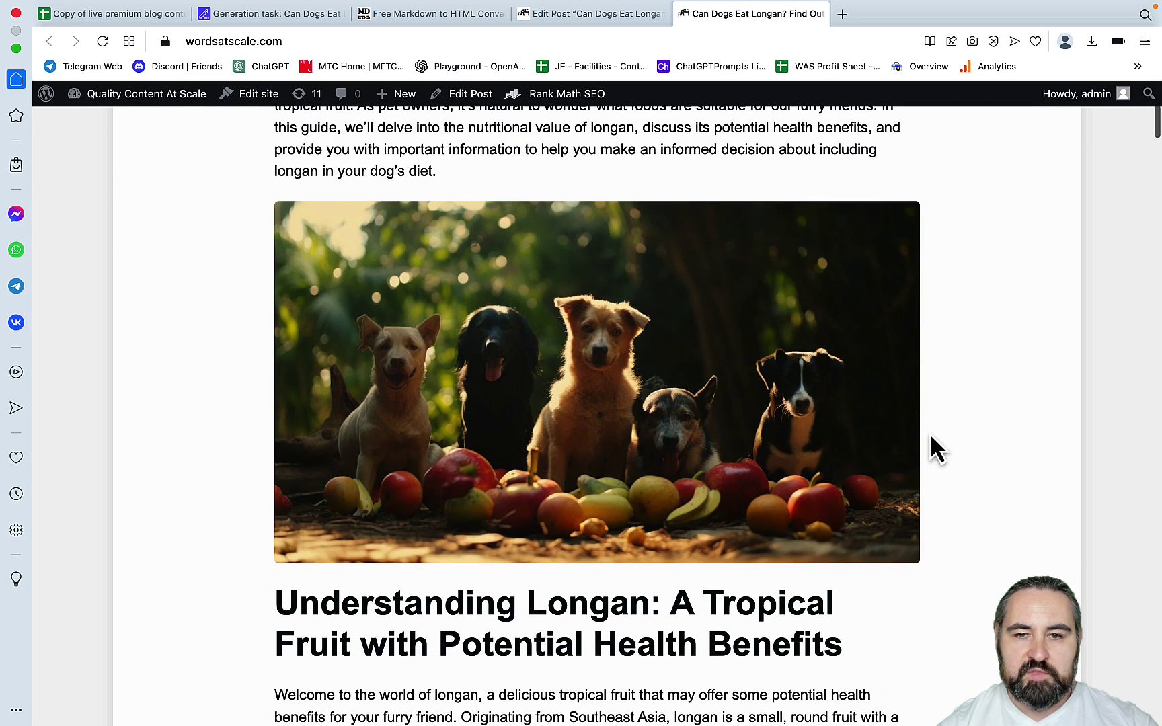
scroll(845, 421, "down", 18)
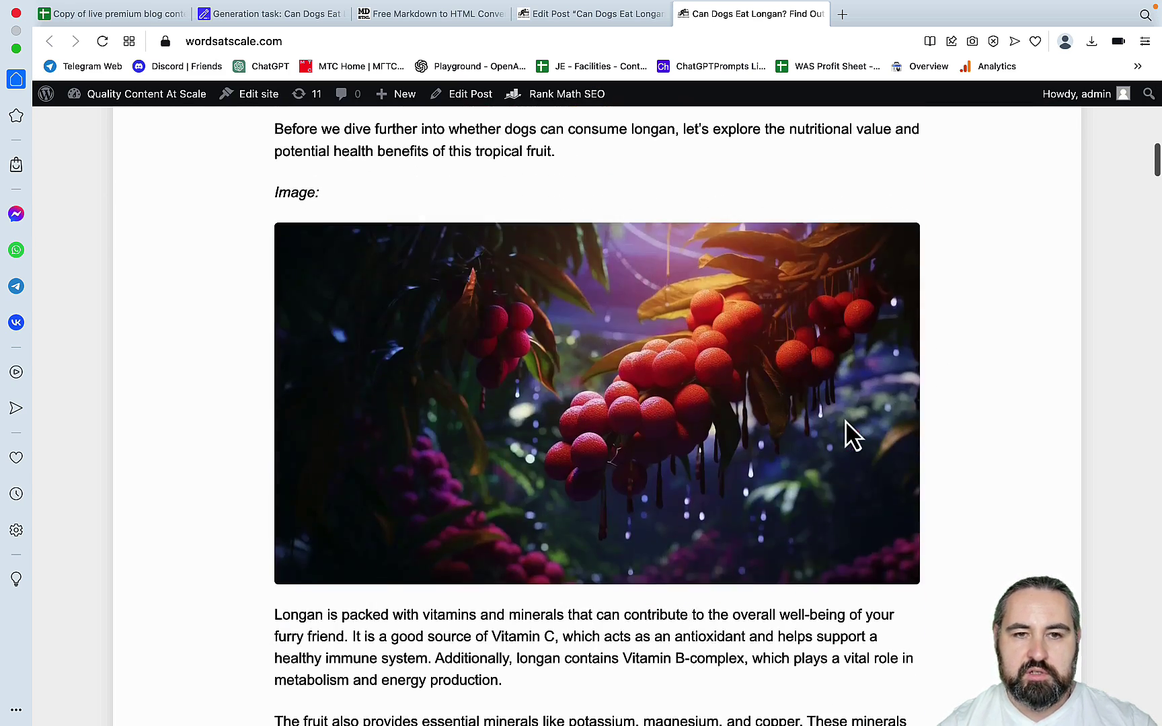
scroll(845, 418, "down", 20)
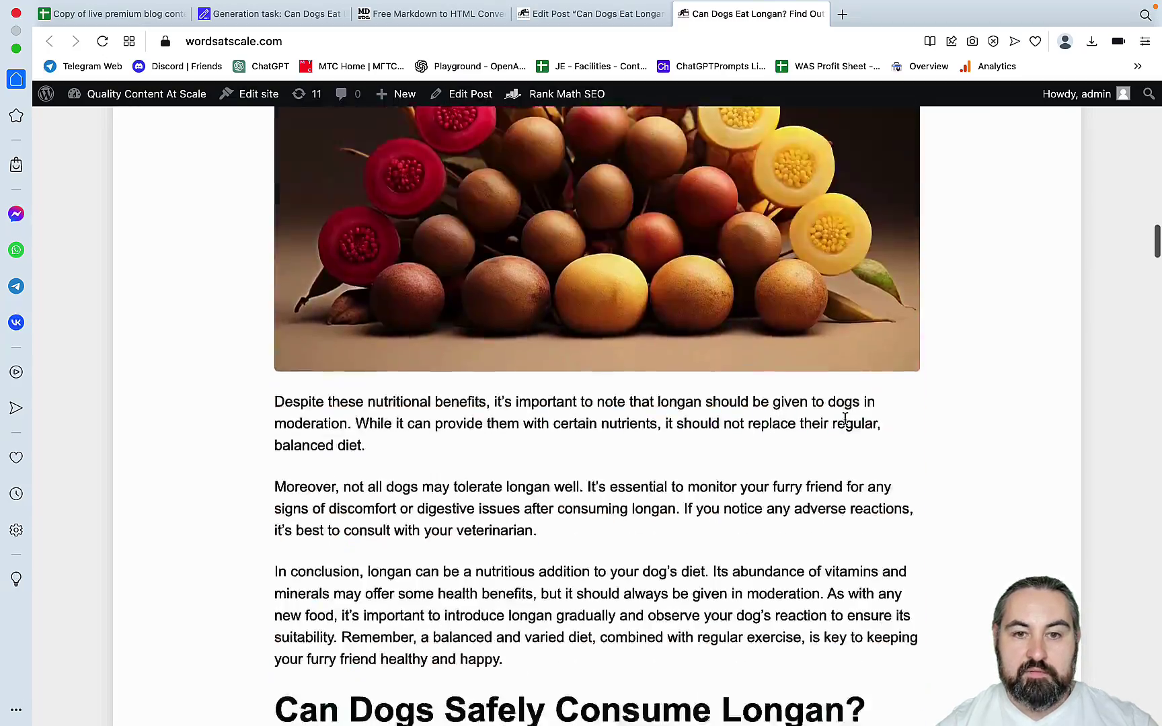
scroll(845, 418, "down", 20)
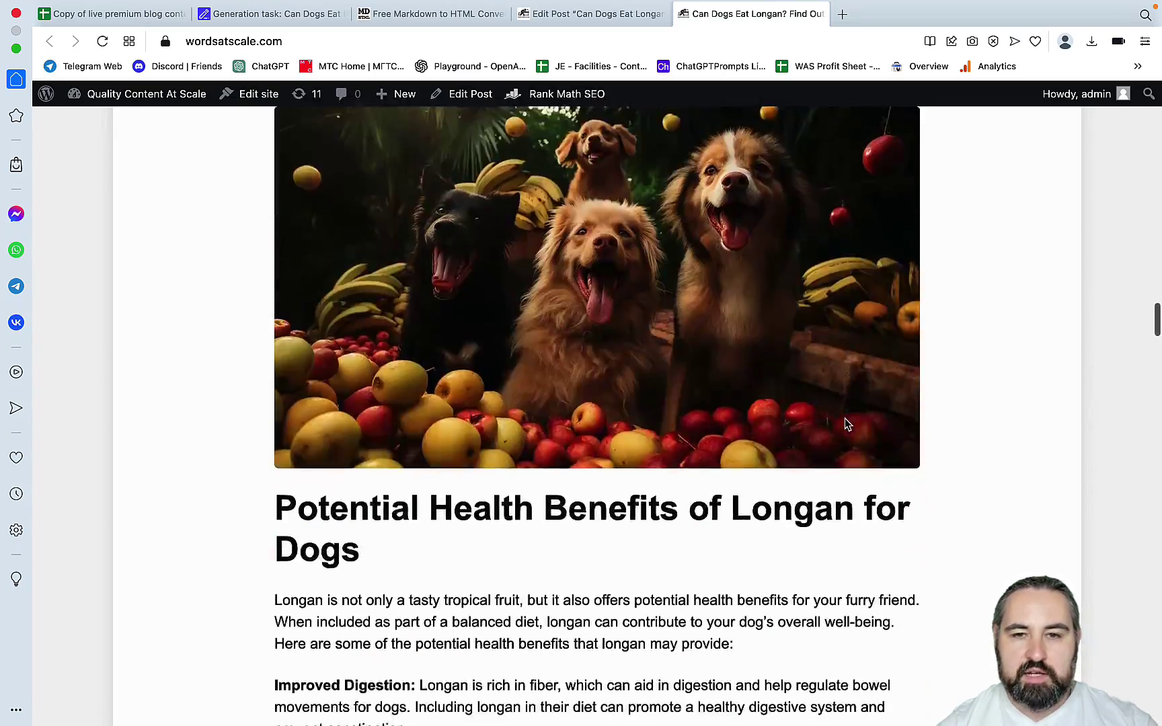
scroll(846, 424, "down", 20)
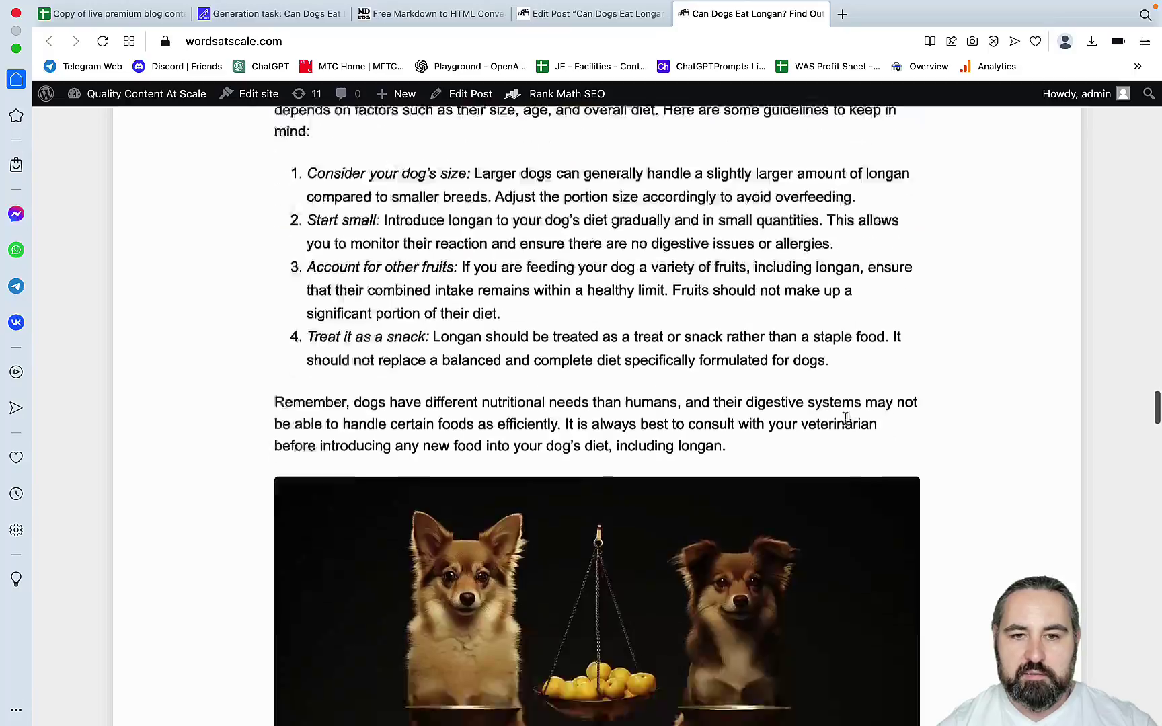
scroll(846, 424, "down", 20)
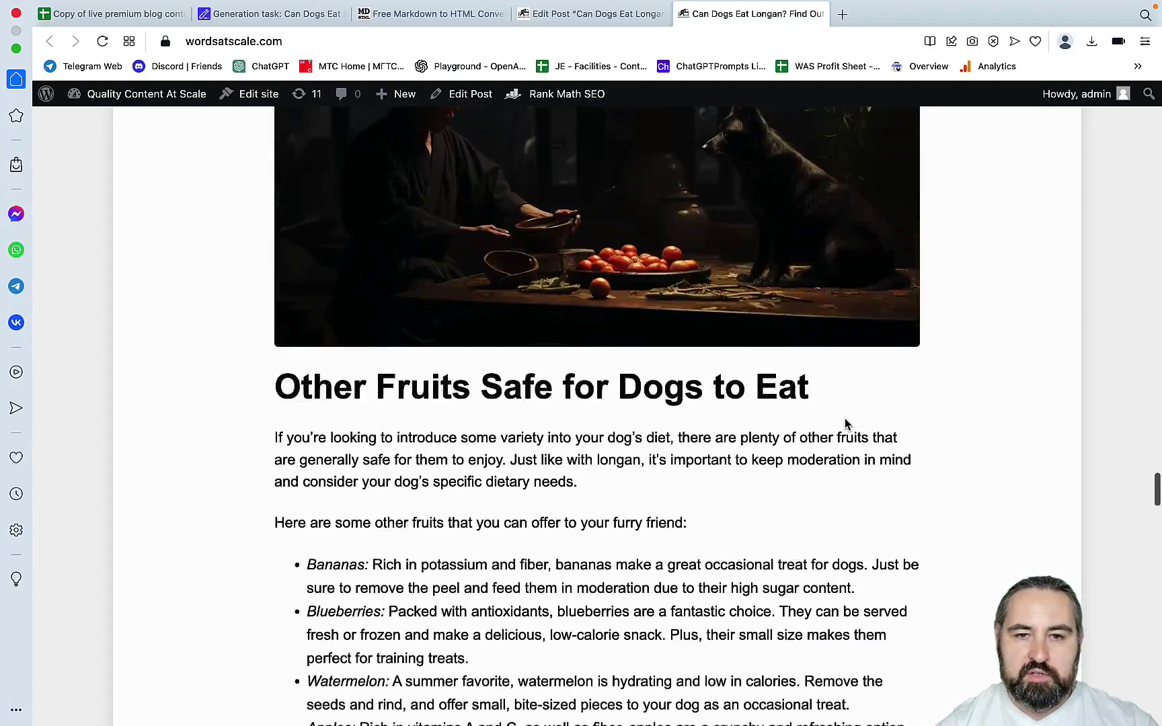
scroll(846, 423, "down", 19)
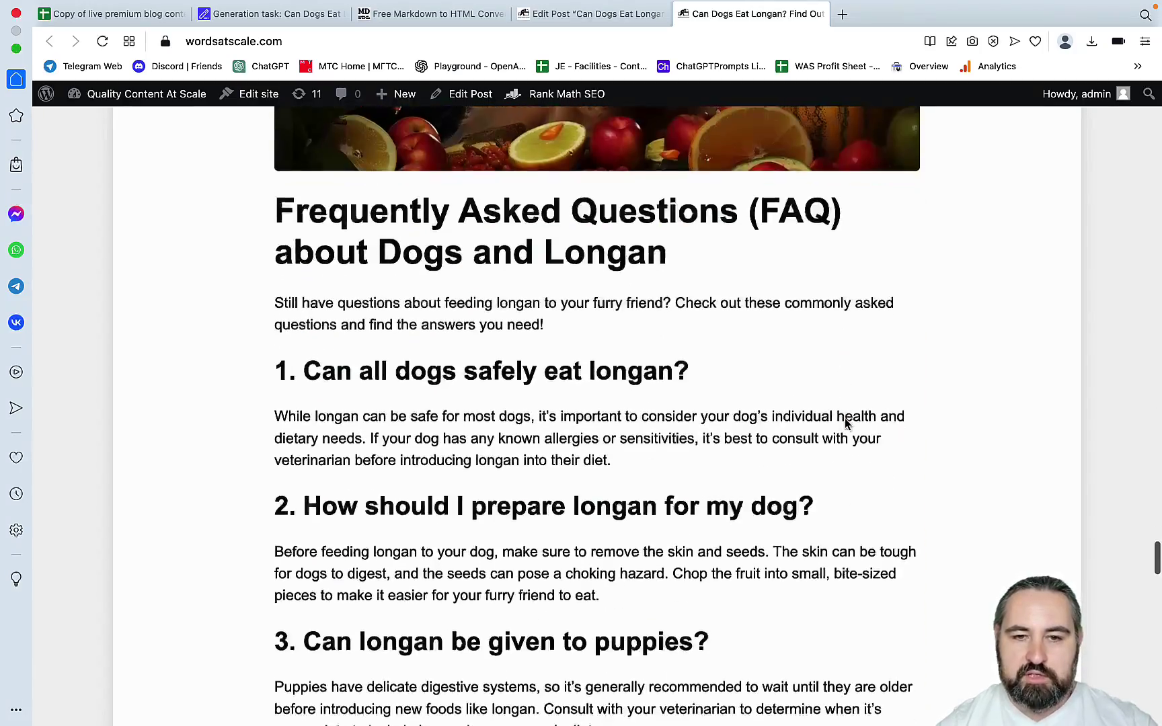
scroll(847, 418, "down", 17)
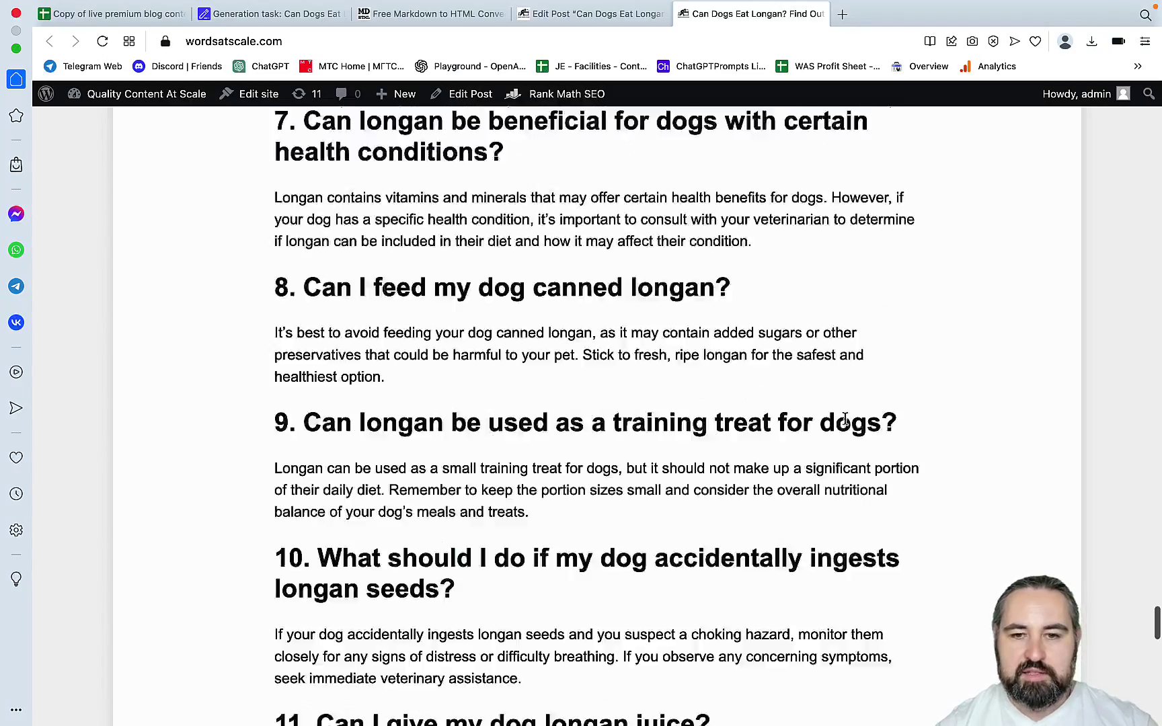
scroll(846, 418, "down", 5)
scroll(846, 420, "up", 20)
scroll(846, 424, "up", 15)
scroll(846, 423, "up", 20)
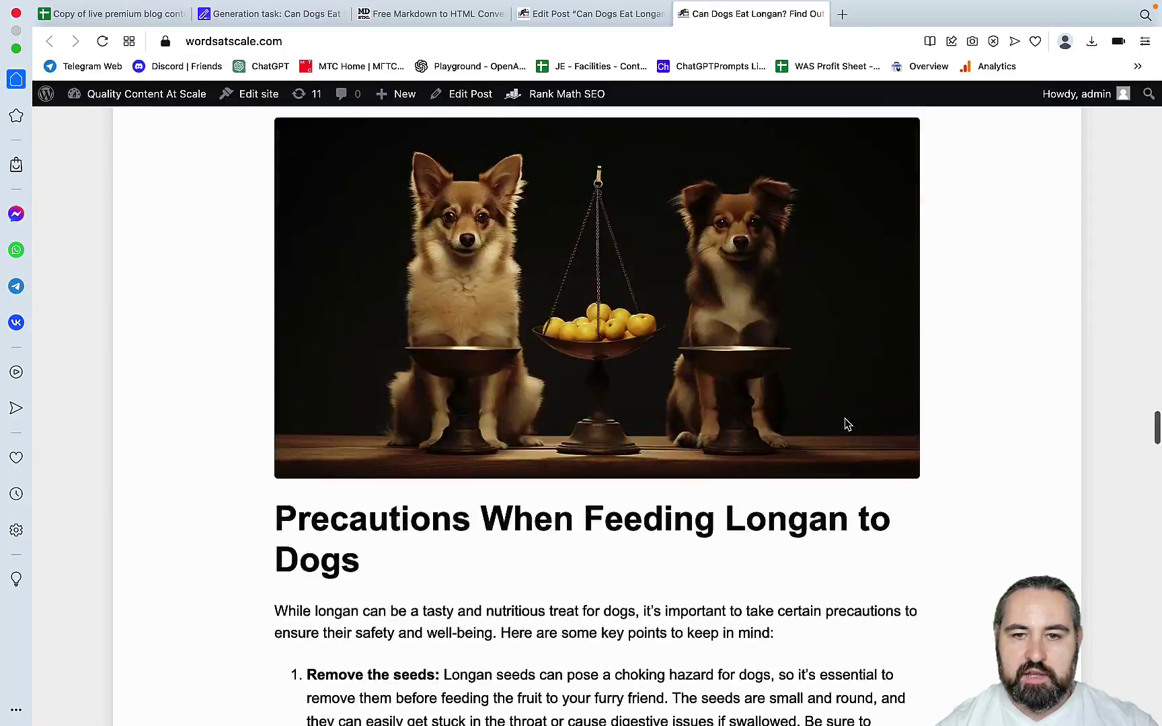
scroll(845, 418, "up", 20)
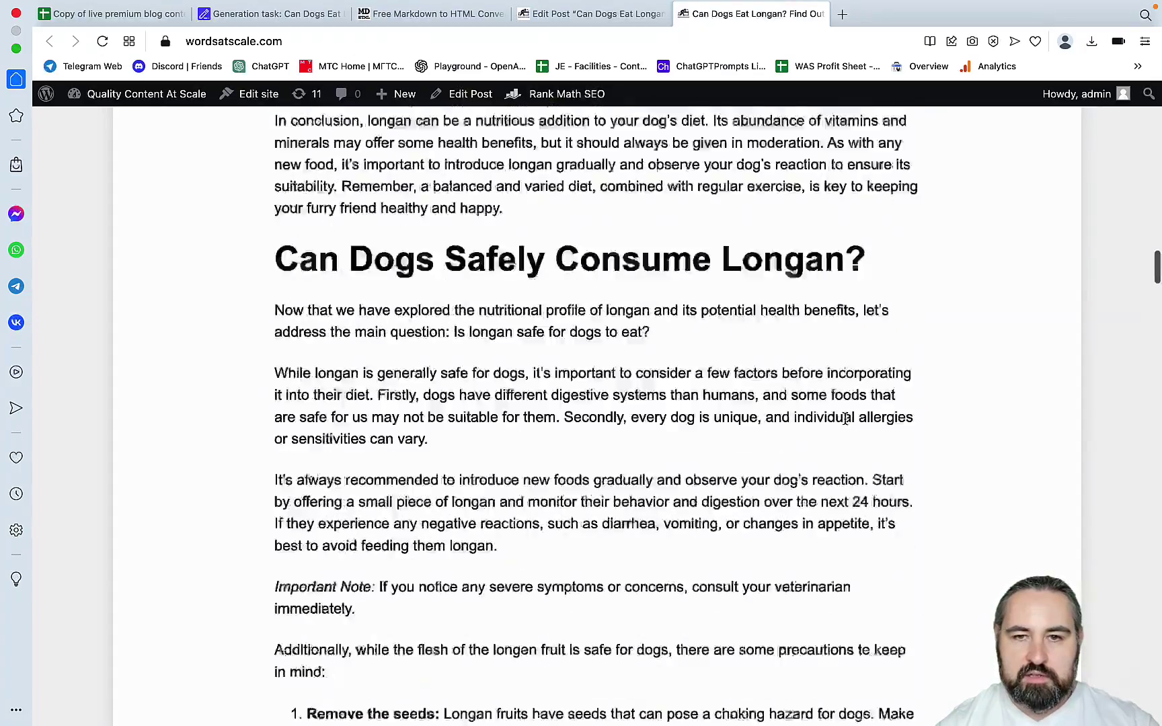
scroll(845, 419, "up", 20)
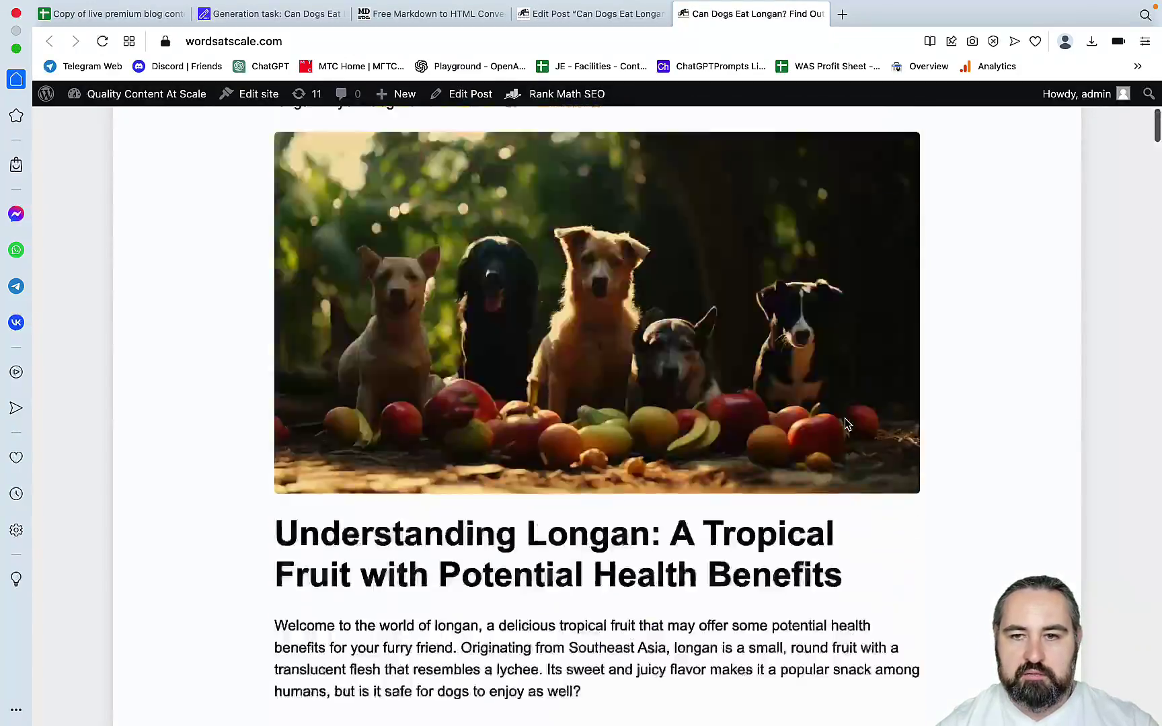
scroll(846, 424, "down", 5)
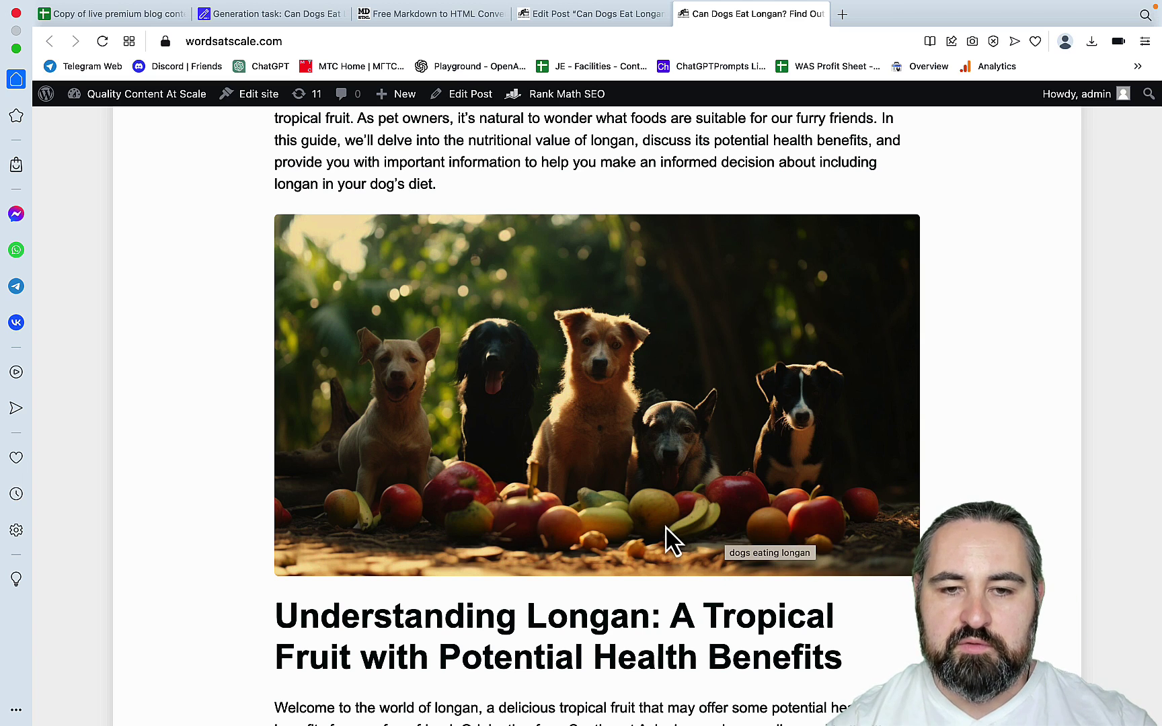
scroll(729, 390, "down", 10)
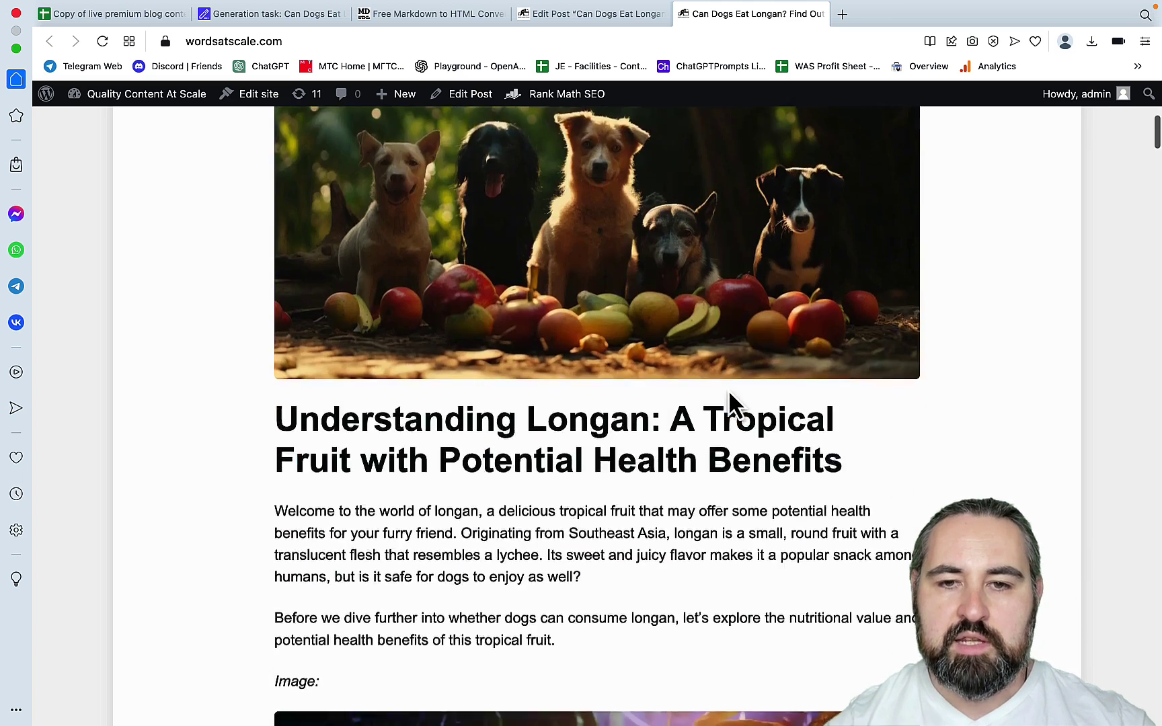
scroll(729, 390, "up", 6)
scroll(730, 396, "down", 20)
scroll(728, 390, "down", 10)
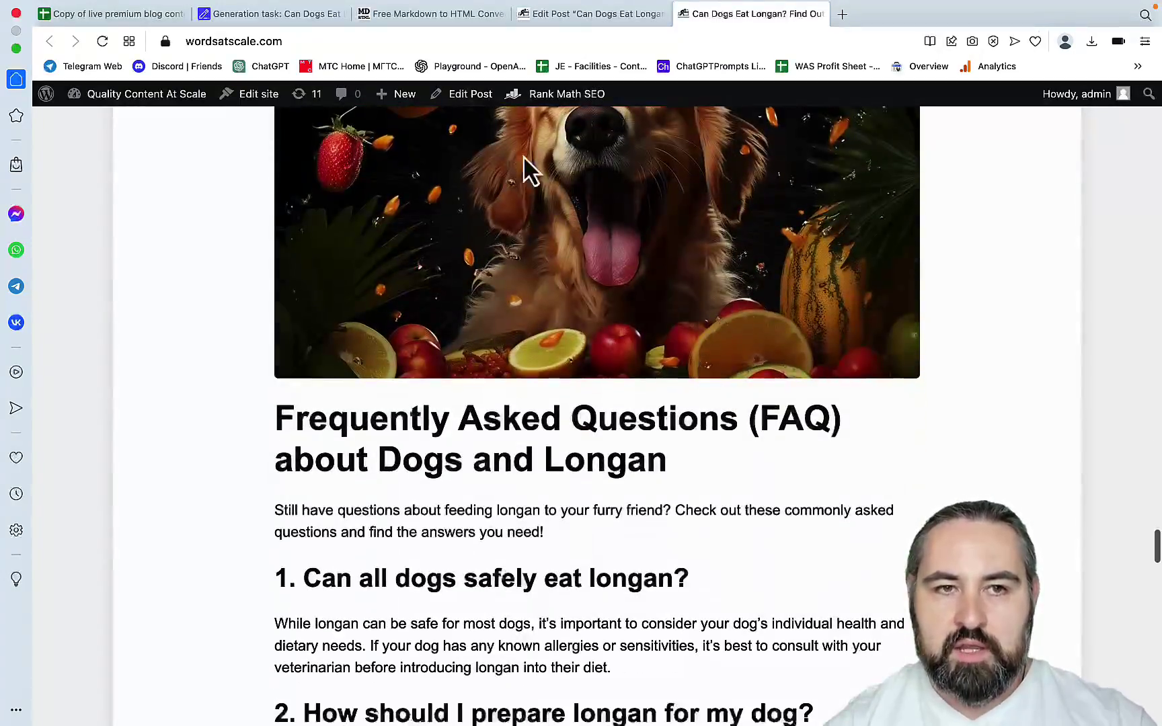
Step: Select N7 and scroll the longan row to columns C–I, then return to SEOWriting.ai
left_click(154, 15)
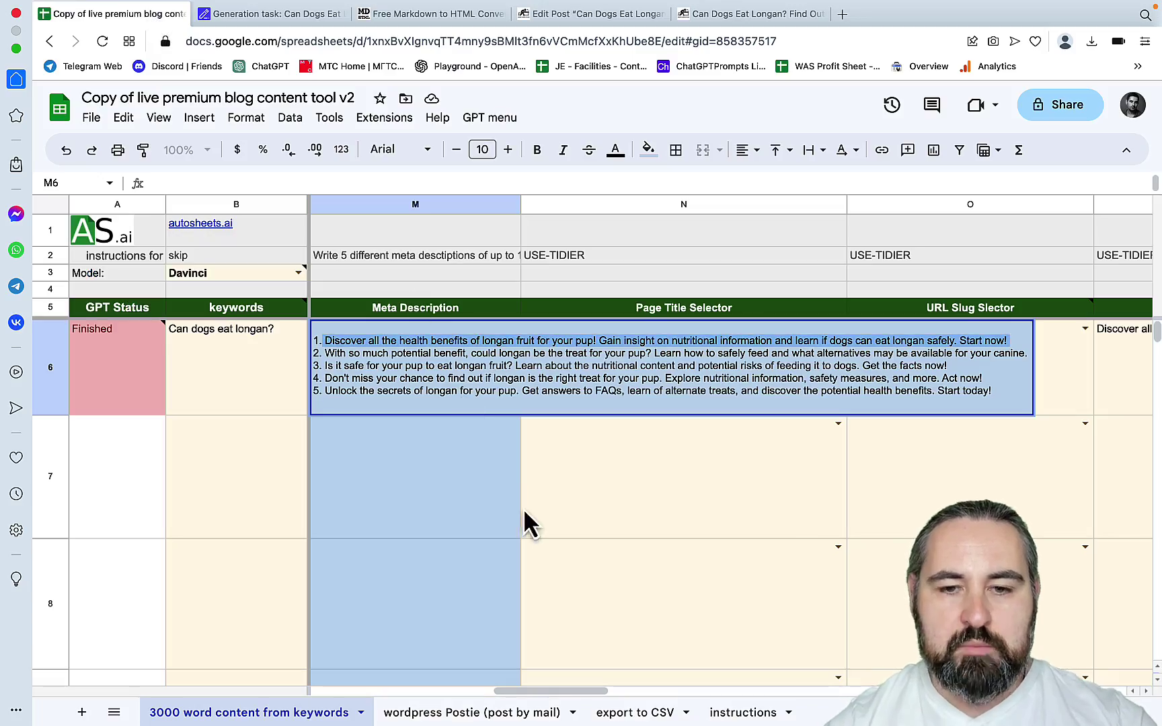
left_click(576, 518)
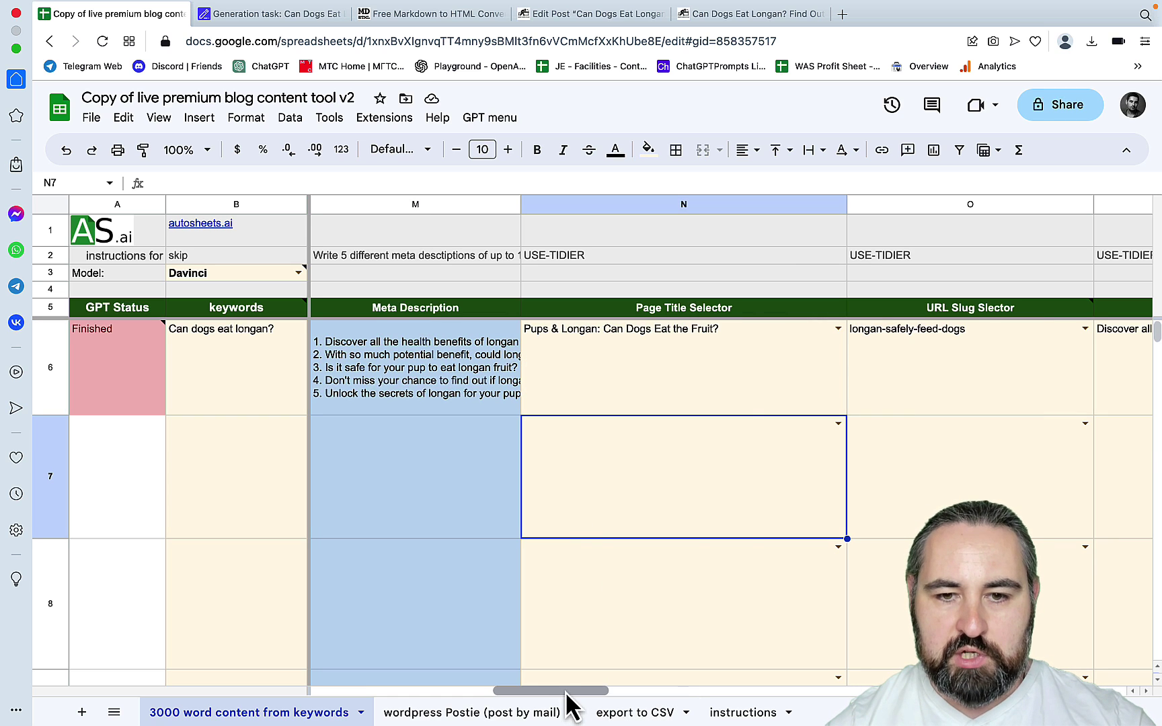
left_click_drag(563, 691, 281, 679)
left_click_drag(164, 688, 293, 665)
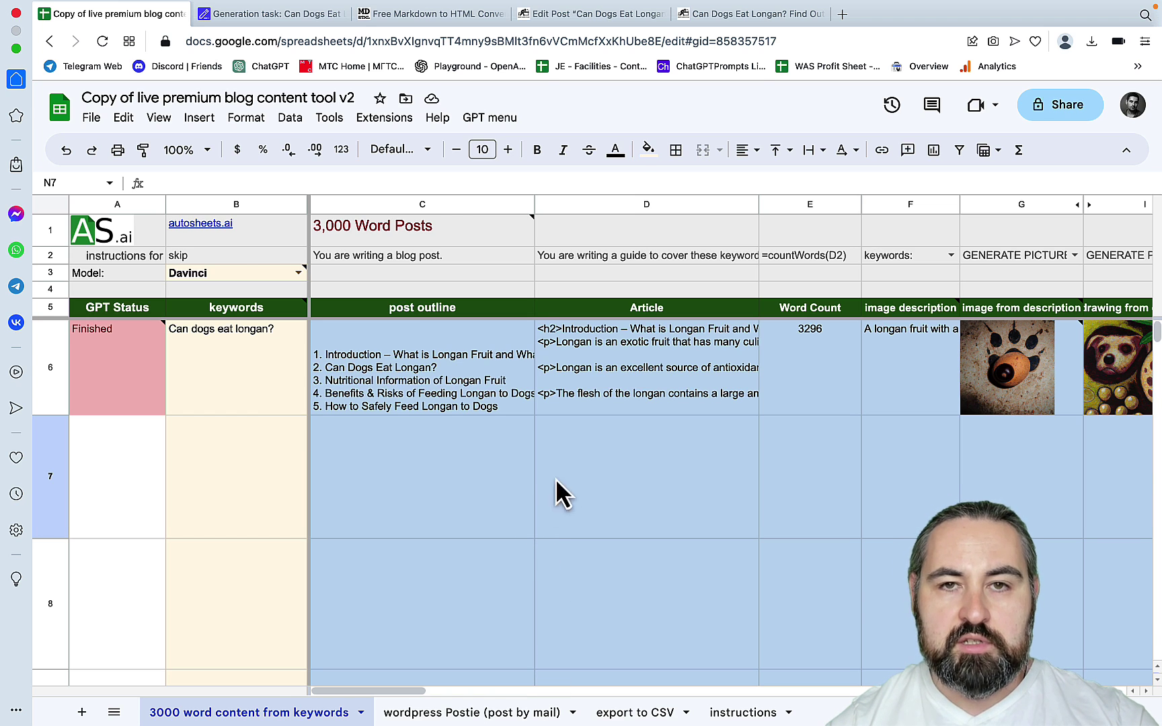
key("ctrl+Tab")
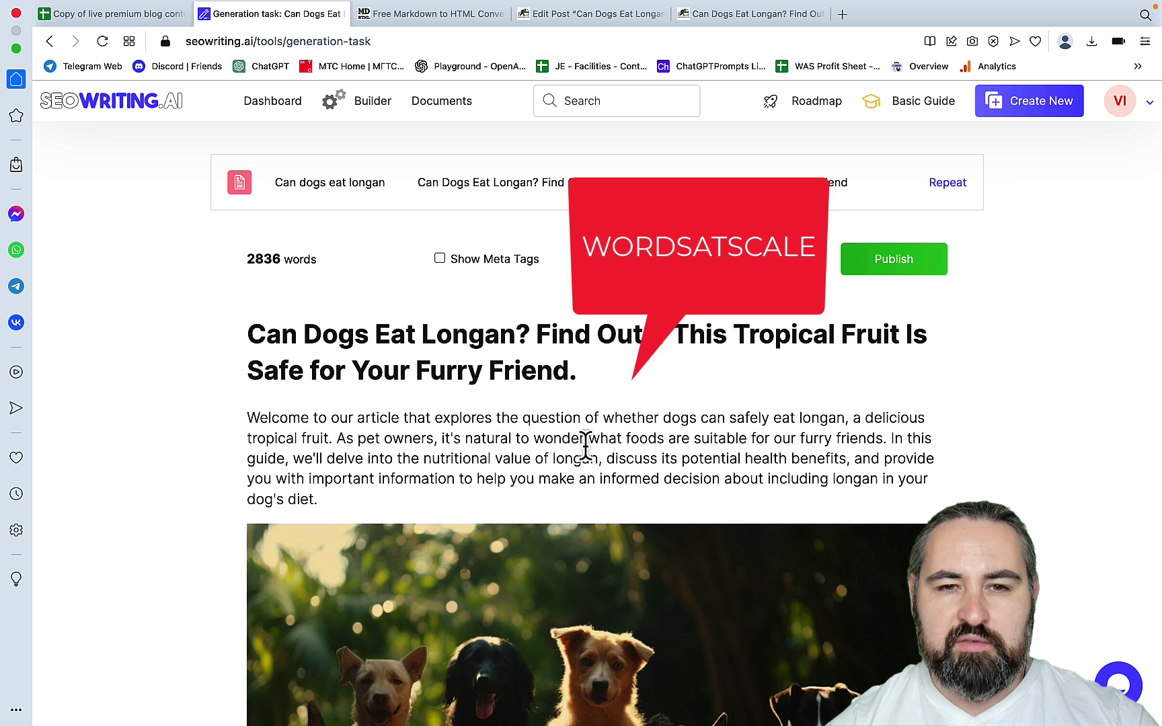